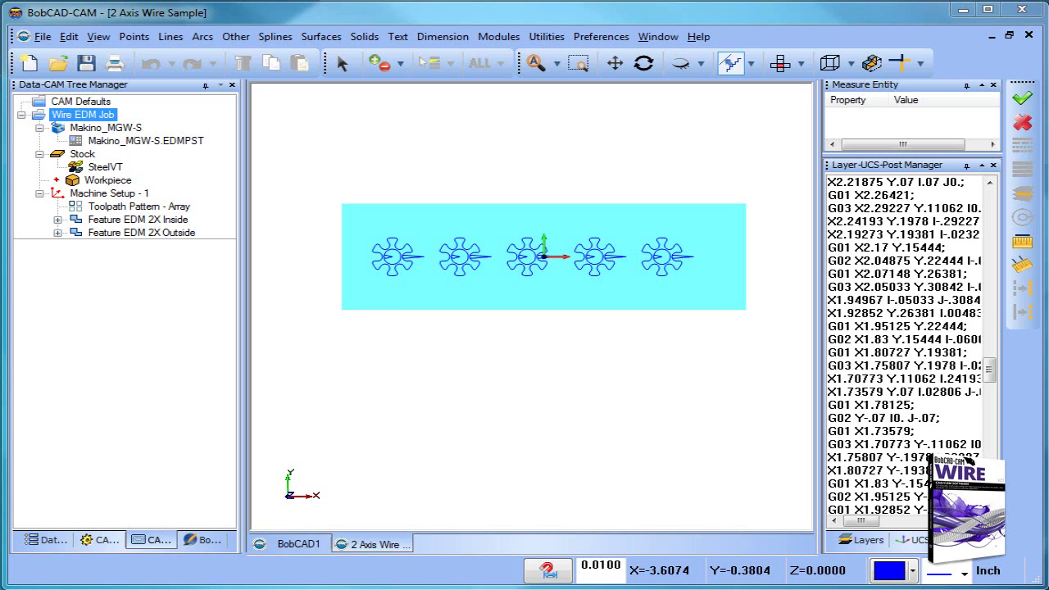
# Select the wire job's machine setup and centre the five parts in the view.
pyautogui.click(109, 192)
pyautogui.scroll(3, 401, 279)
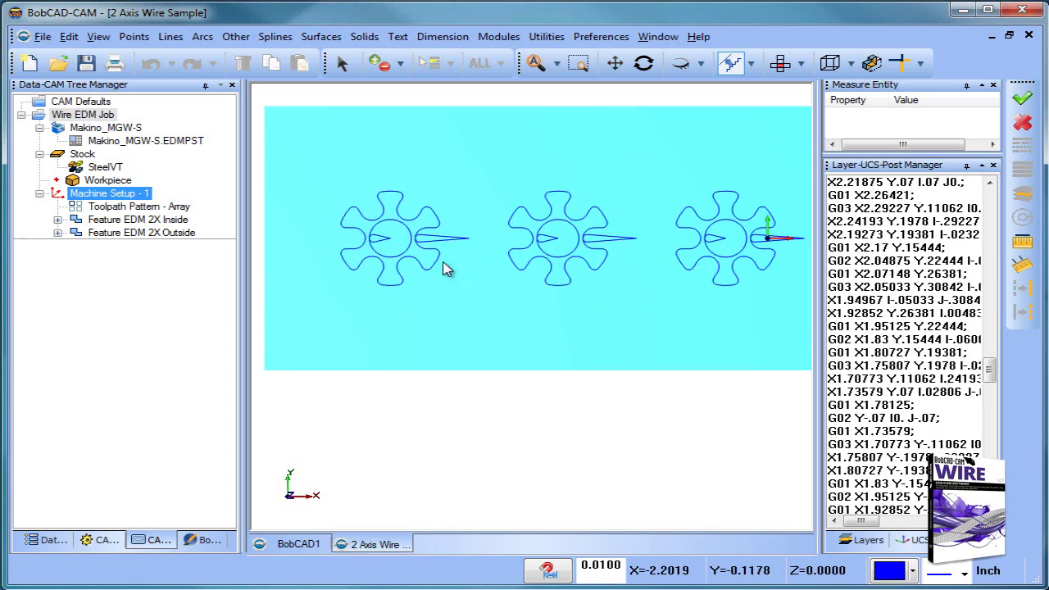
pyautogui.scroll(-3, 497, 323)
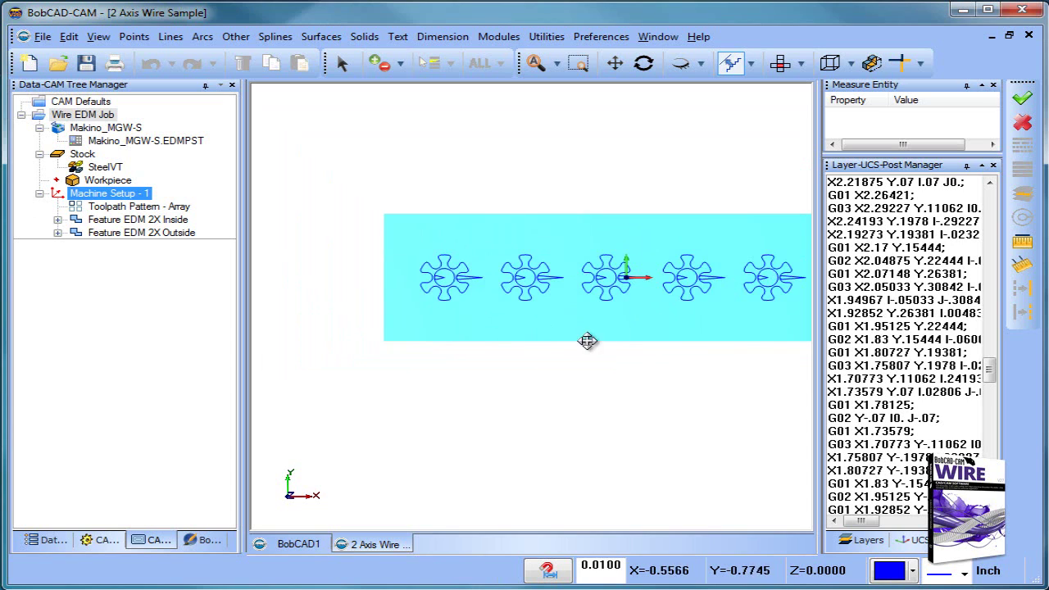
pyautogui.moveTo(587, 341); pyautogui.dragTo(498, 339, button='middle')
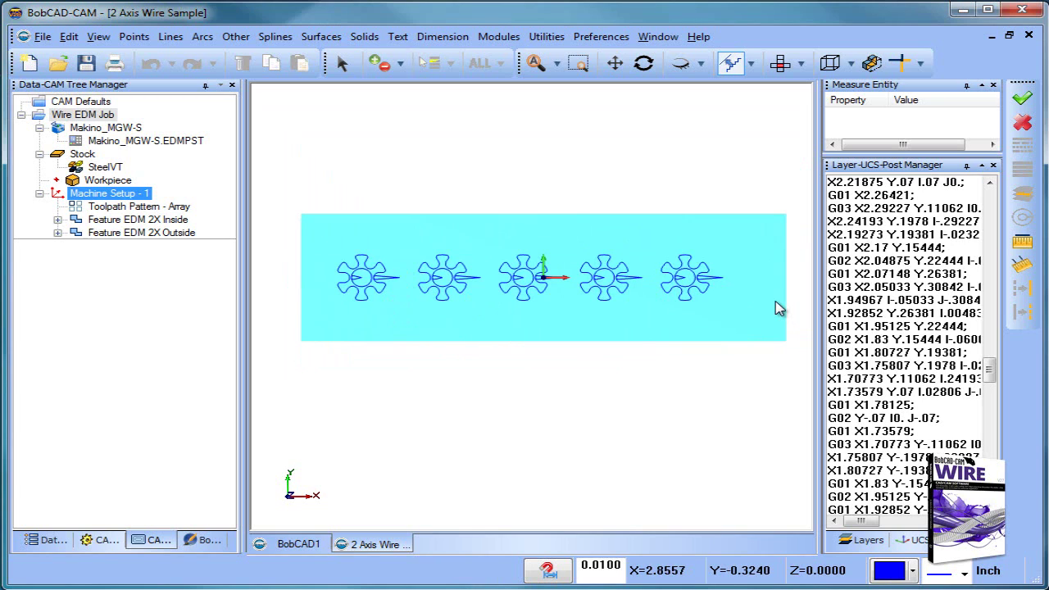
# Run the toolpath simulation cutting the five parts from the stock block, then close it.
pyautogui.click(498, 36)
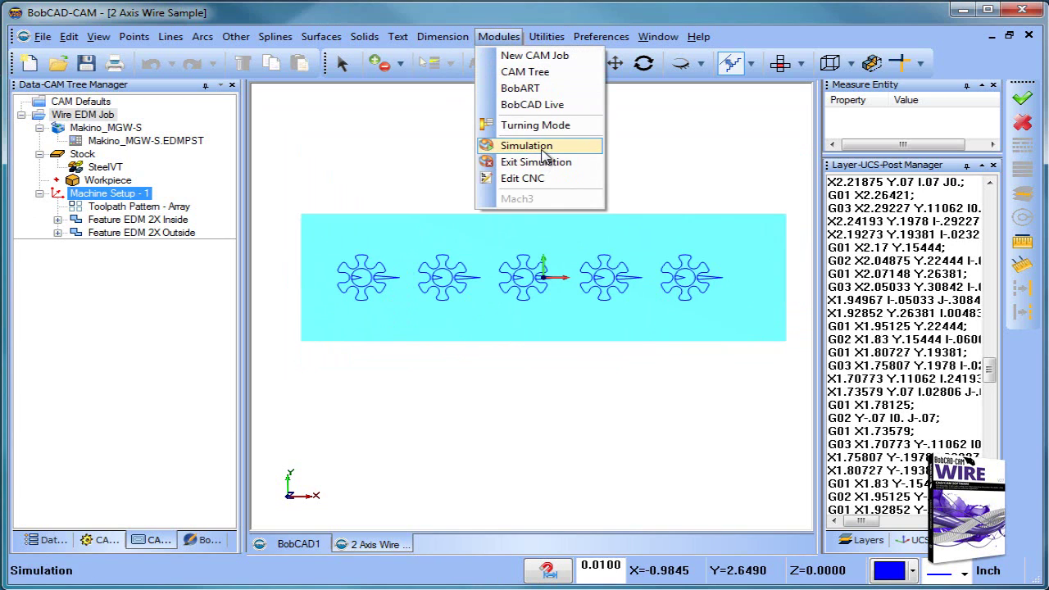
pyautogui.click(528, 145)
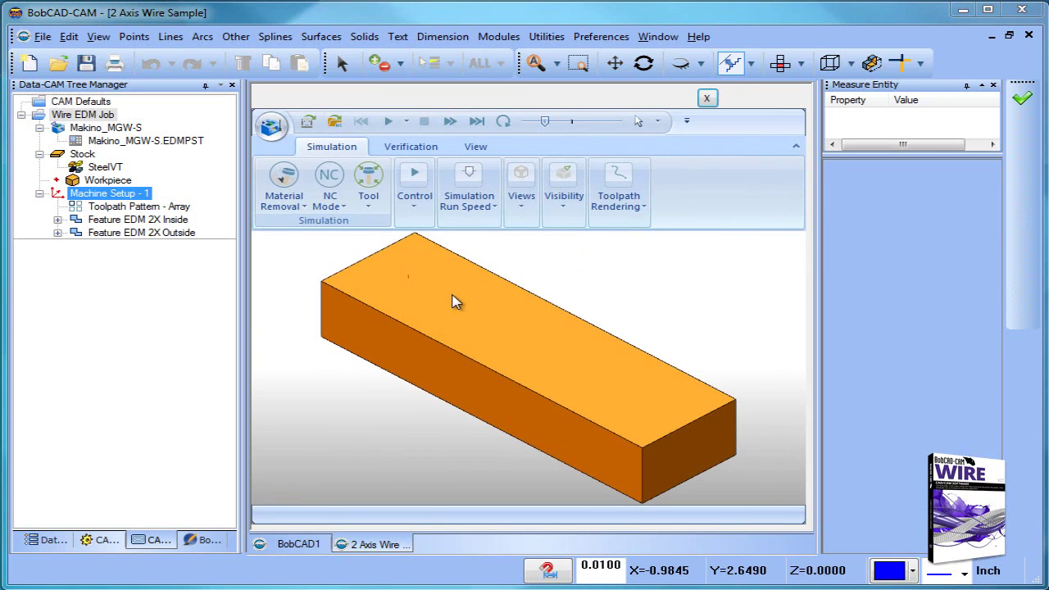
pyautogui.click(415, 187)
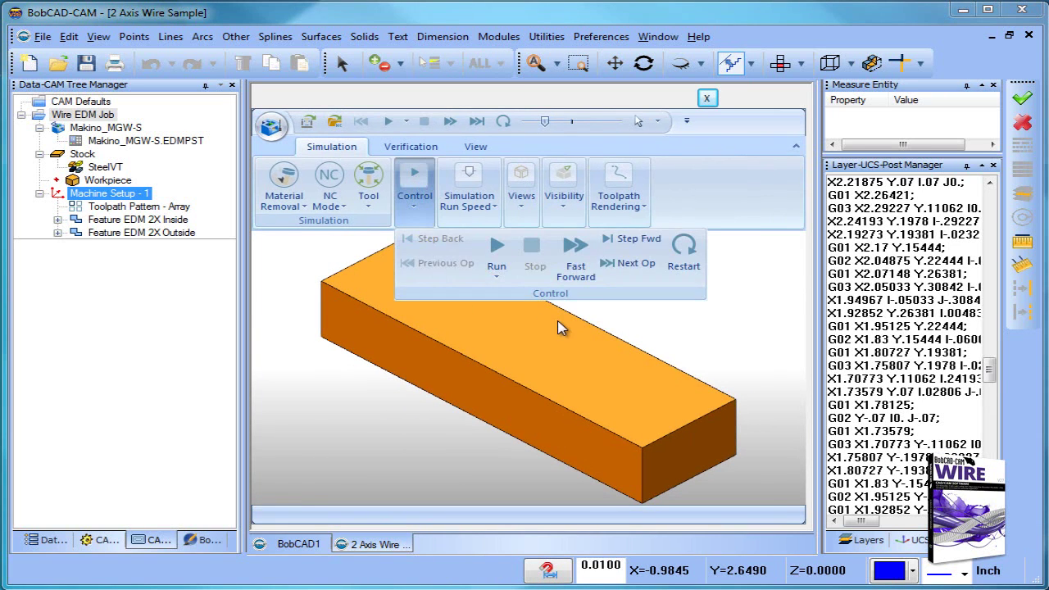
pyautogui.click(495, 253)
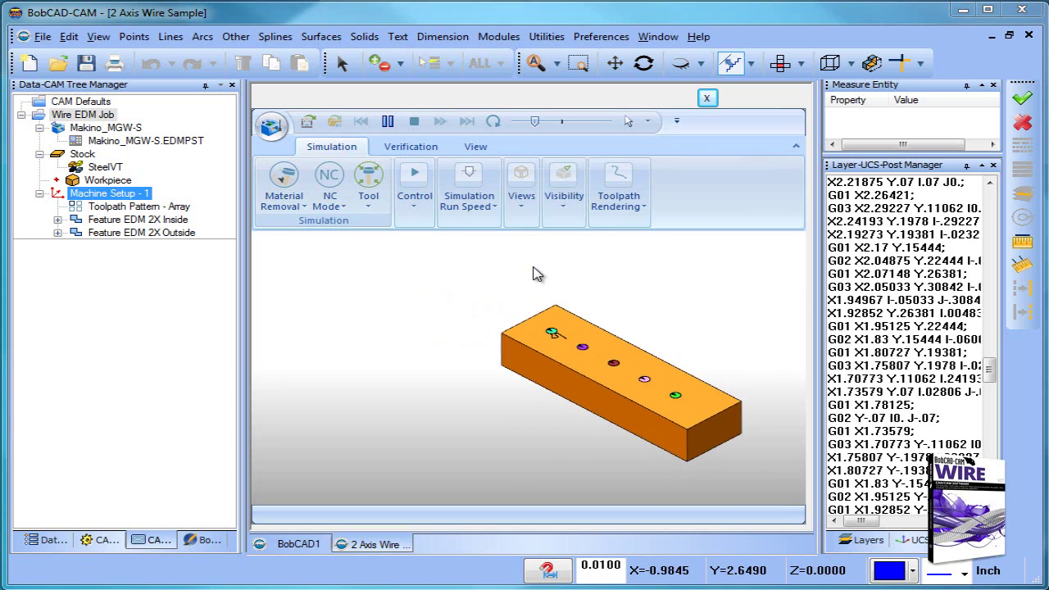
pyautogui.scroll(-3, 563, 343)
pyautogui.scroll(5, 564, 342)
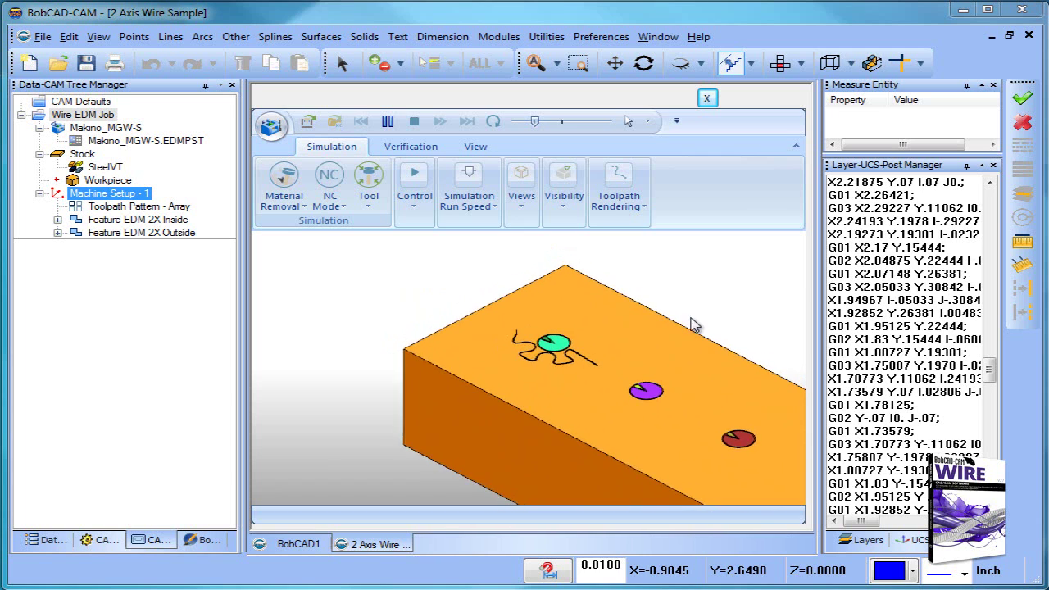
pyautogui.click(706, 98)
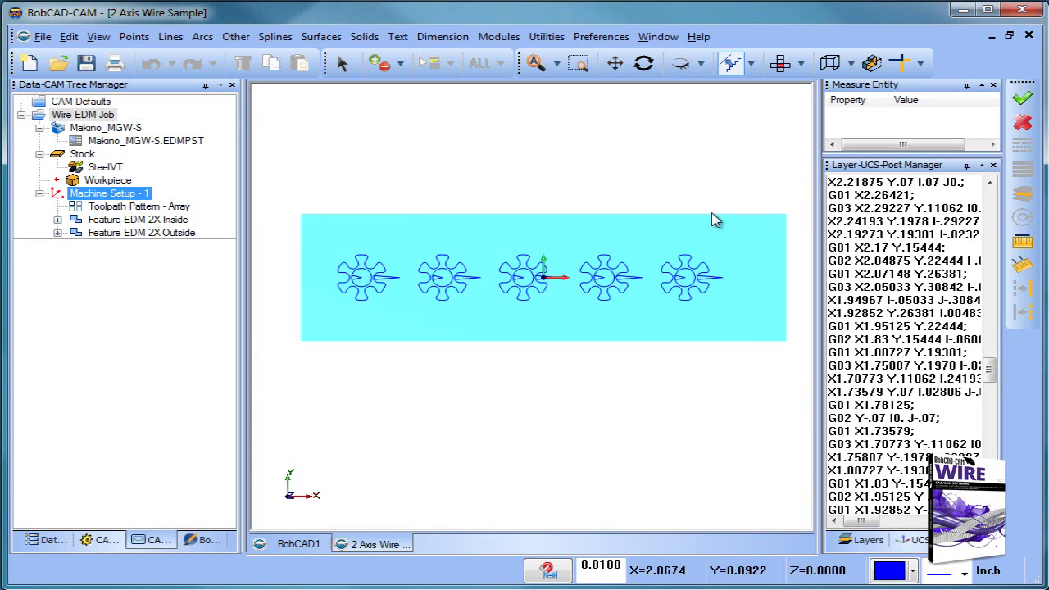
# Start a new drawing, turn on antialiased lines and review the Part display settings.
pyautogui.click(29, 63)
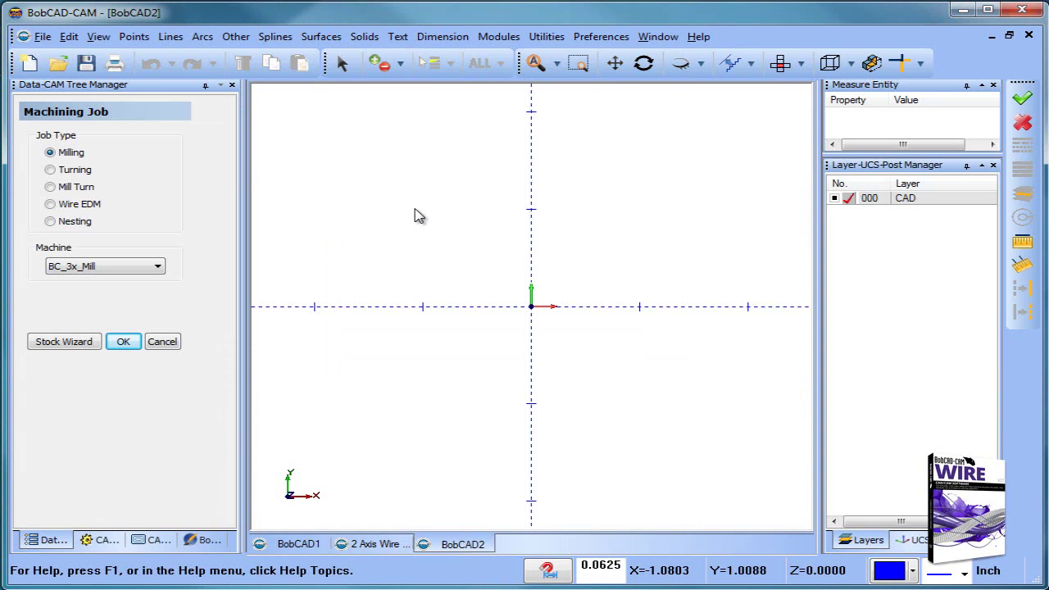
pyautogui.click(732, 63)
pyautogui.click(606, 45)
pyautogui.click(624, 87)
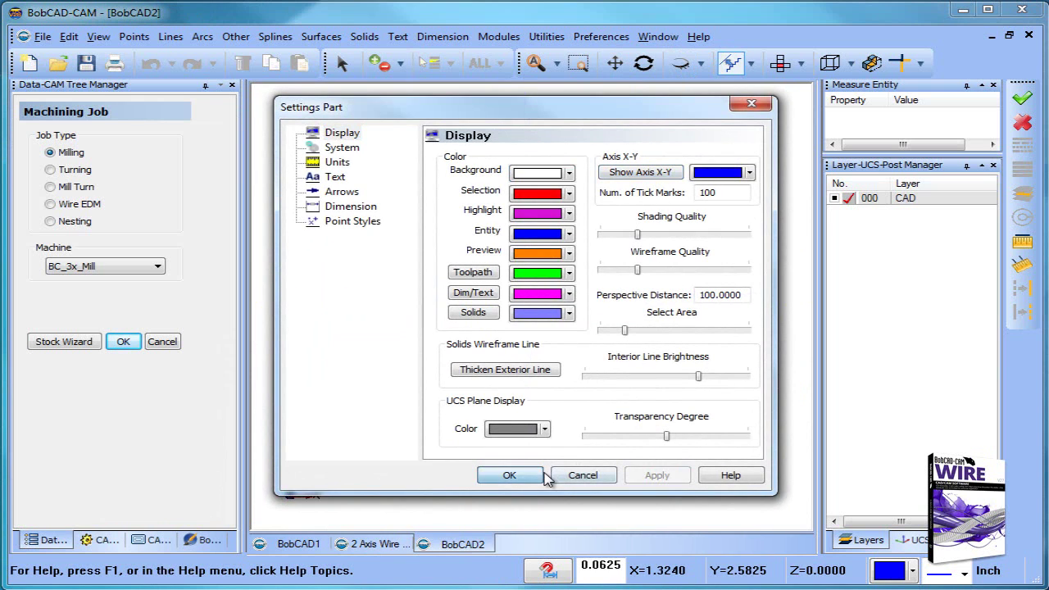
pyautogui.click(528, 475)
pyautogui.moveTo(561, 332); pyautogui.dragTo(517, 344)
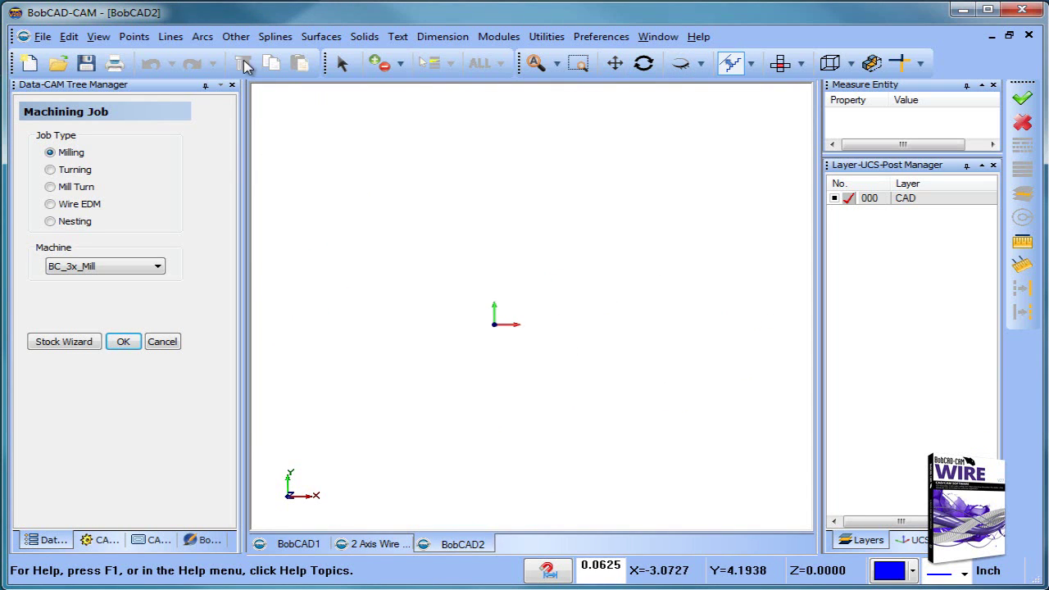
# Draw a circle of radius 0.1875 centred at 0,0.
pyautogui.click(203, 36)
pyautogui.click(266, 74)
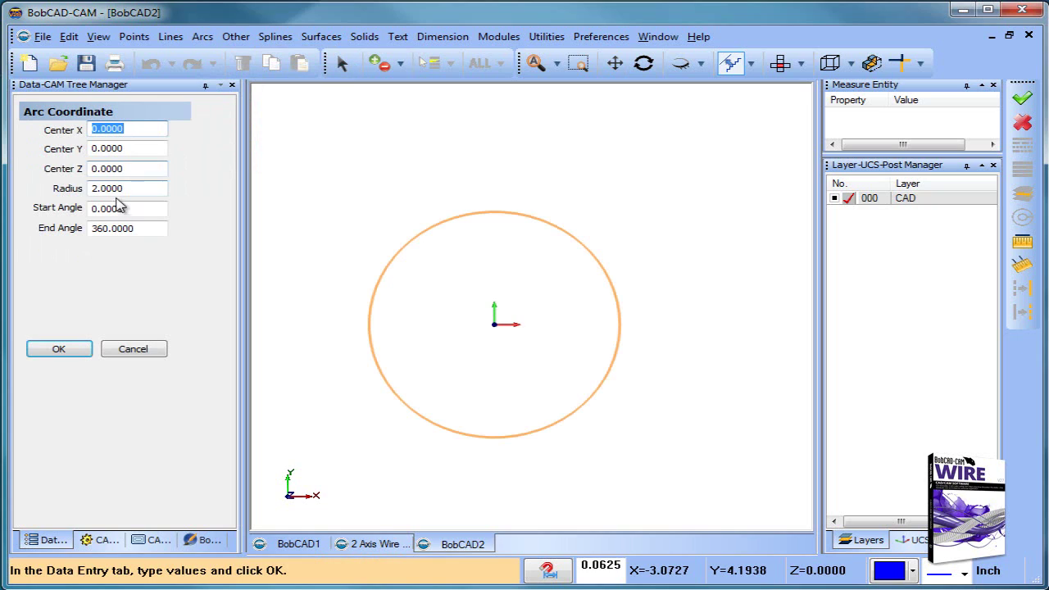
pyautogui.press('Tab')
pyautogui.press('Tab')
pyautogui.press('Tab')
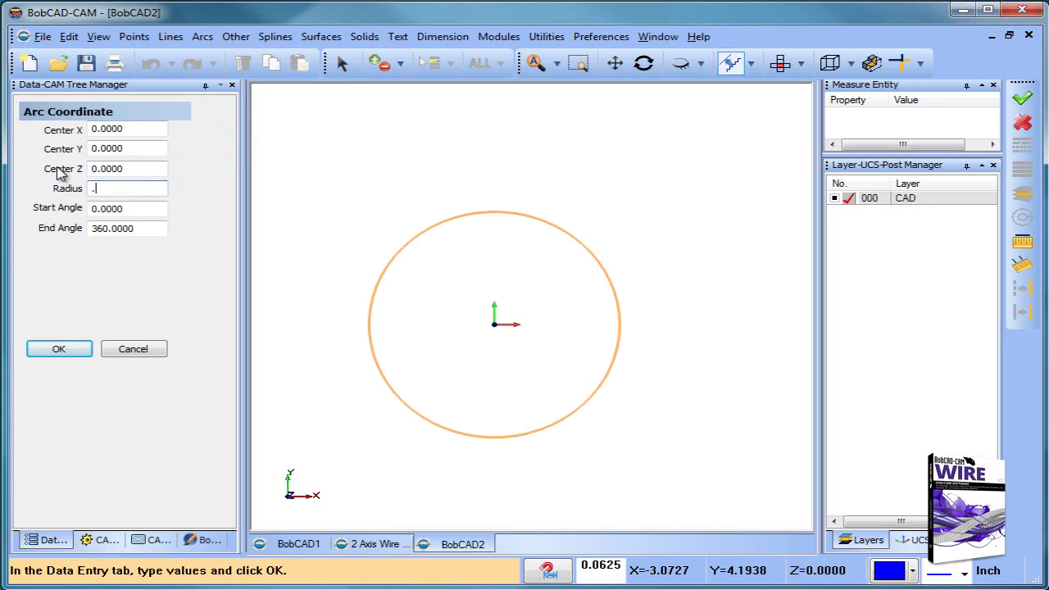
pyautogui.click(149, 167)
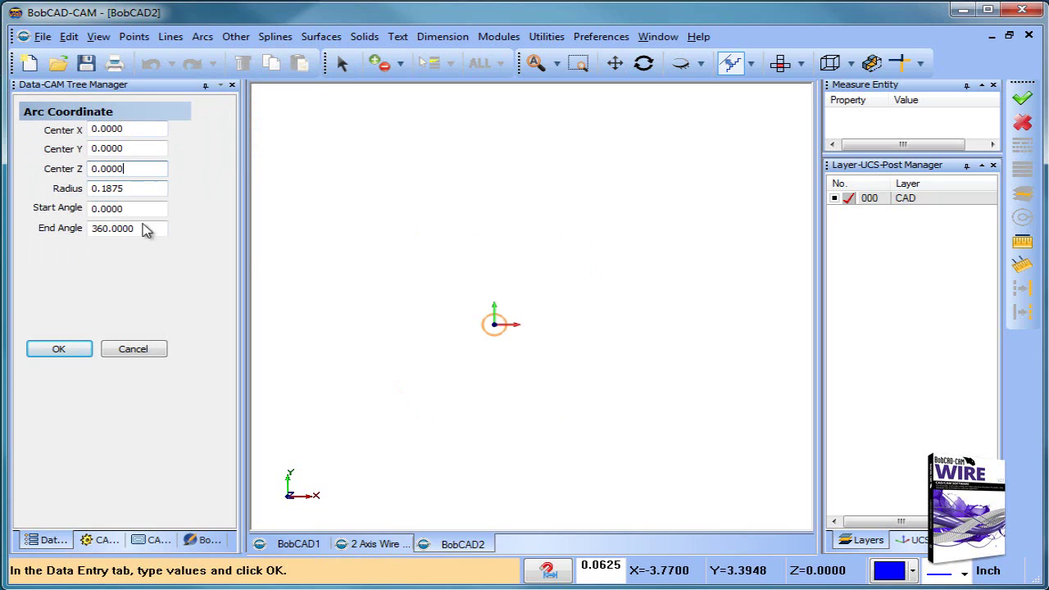
pyautogui.scroll(5, 477, 316)
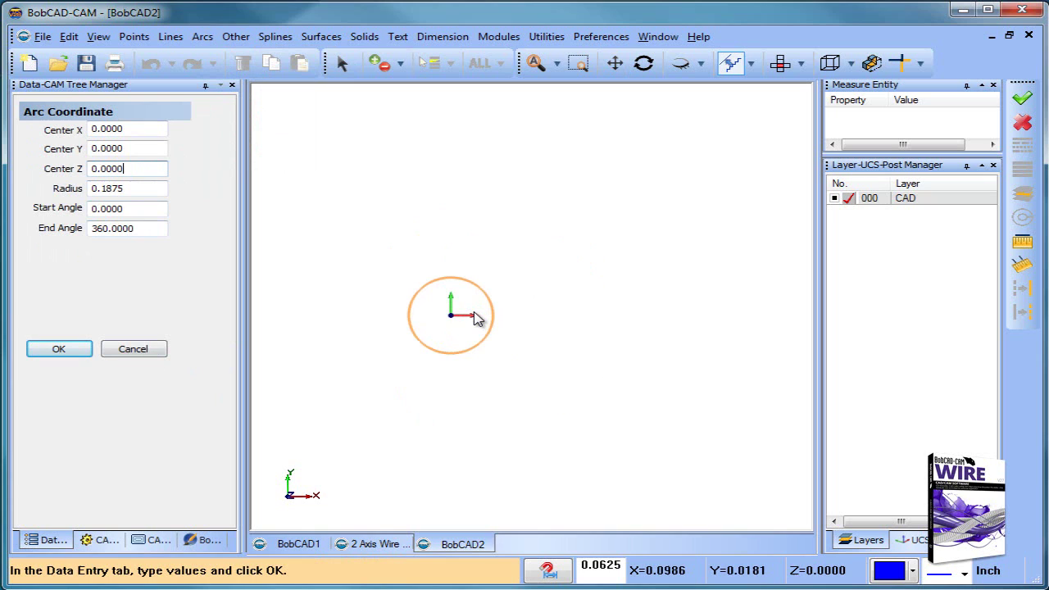
pyautogui.click(87, 354)
pyautogui.click(154, 353)
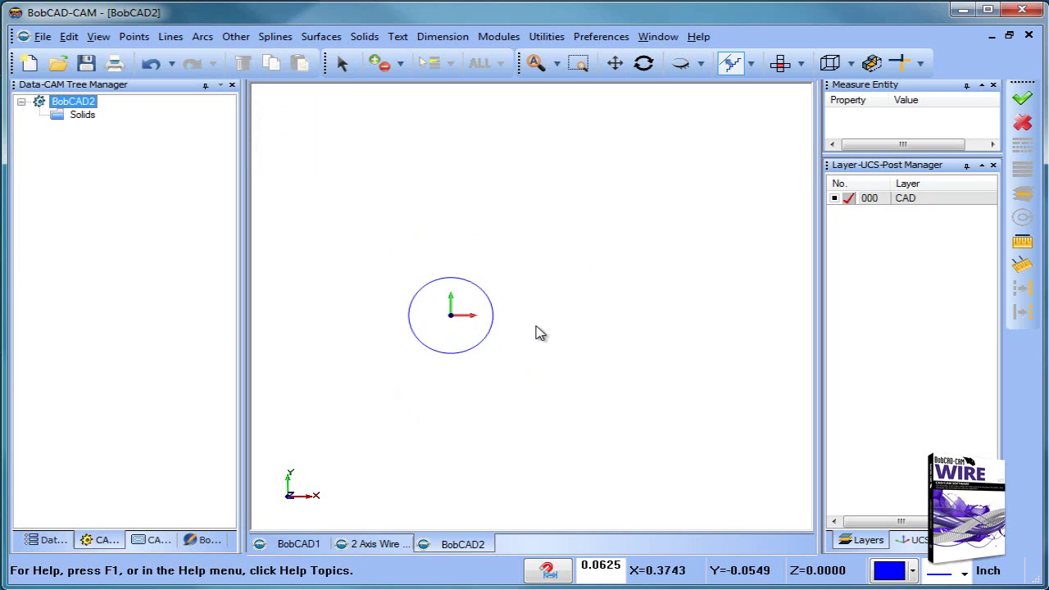
pyautogui.scroll(-2, 521, 331)
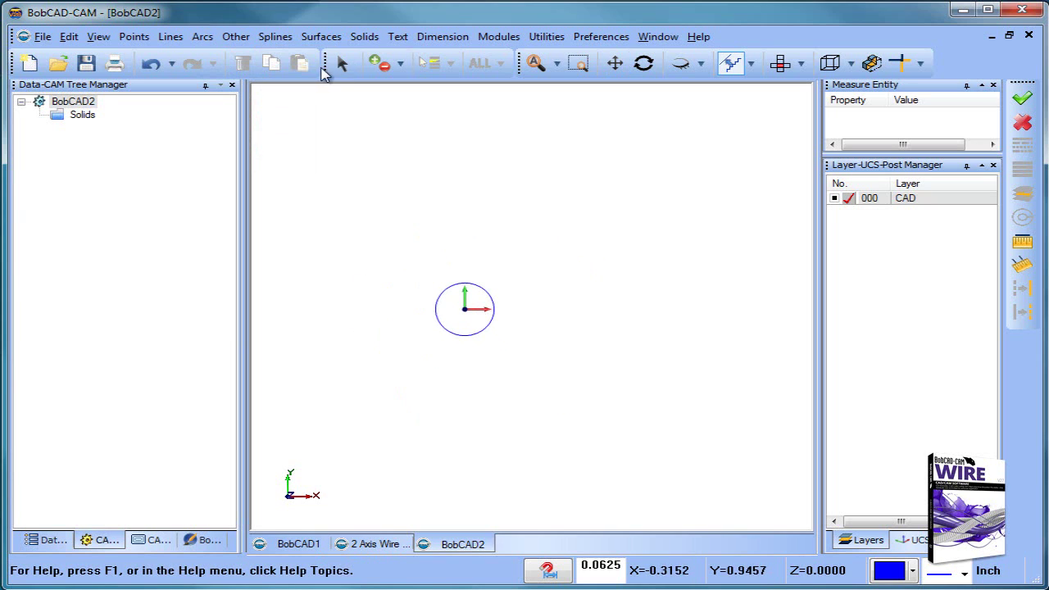
# Draw a concentric circle of radius 0.75 at 0,0.
pyautogui.click(203, 36)
pyautogui.click(245, 71)
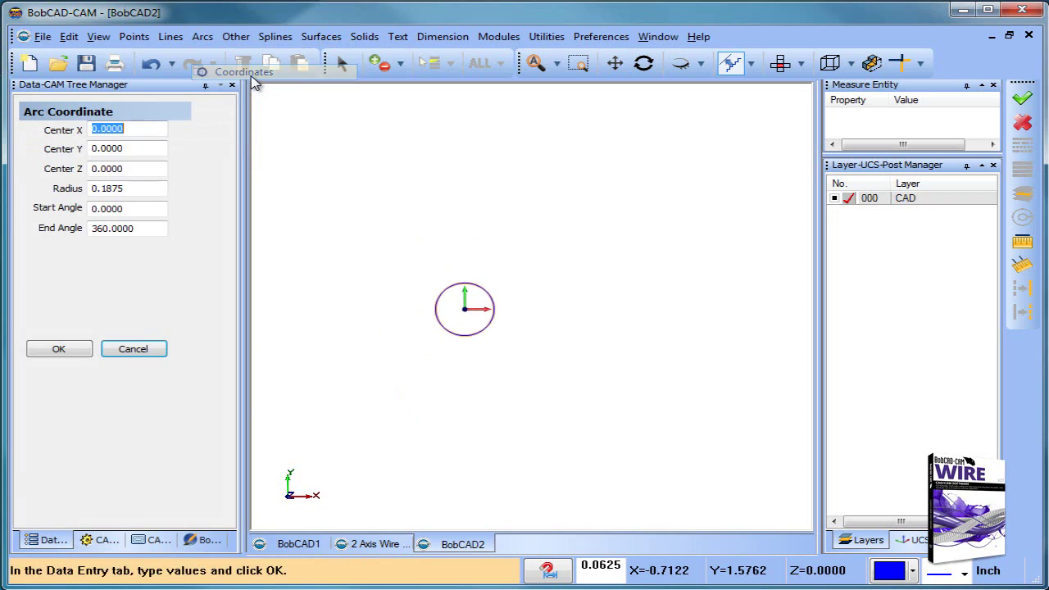
pyautogui.moveTo(136, 188); pyautogui.dragTo(82, 189)
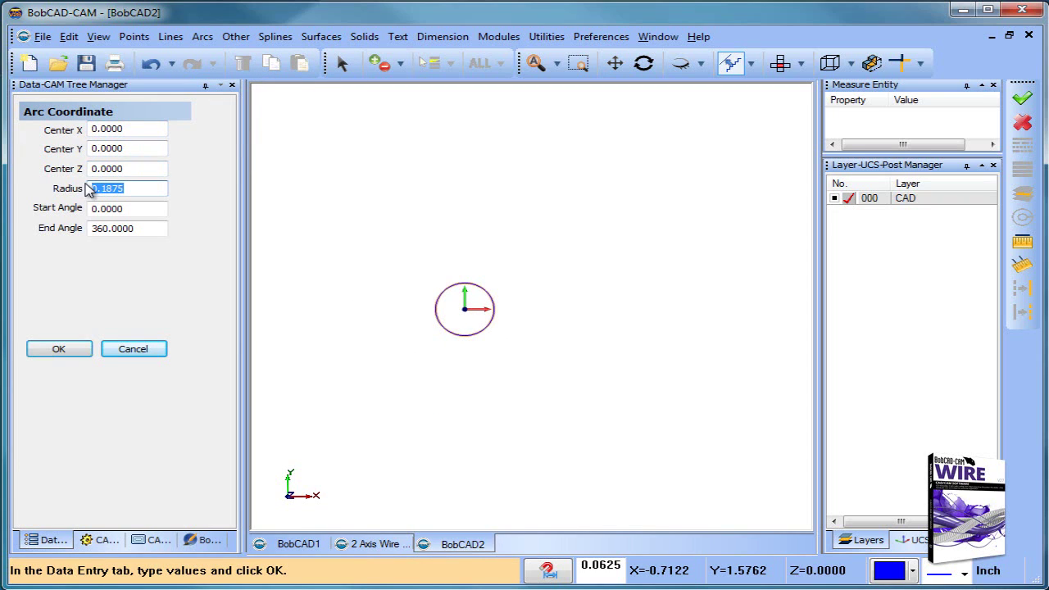
pyautogui.click(138, 171)
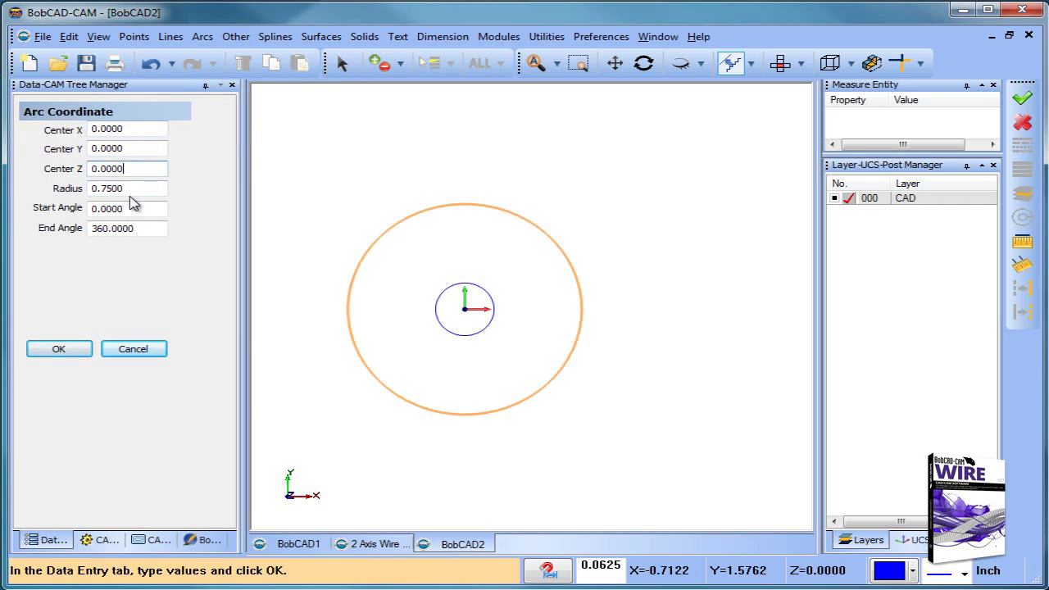
pyautogui.click(59, 349)
pyautogui.click(131, 351)
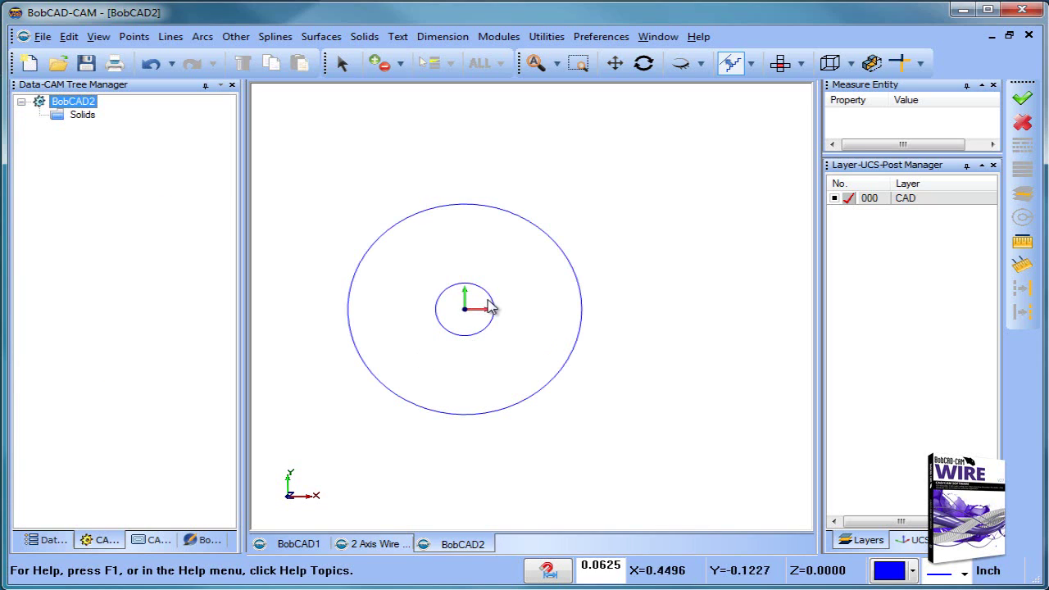
# Draw a horizontal line from the small circle's right edge to the large circle.
pyautogui.click(171, 37)
pyautogui.click(196, 88)
pyautogui.click(480, 315)
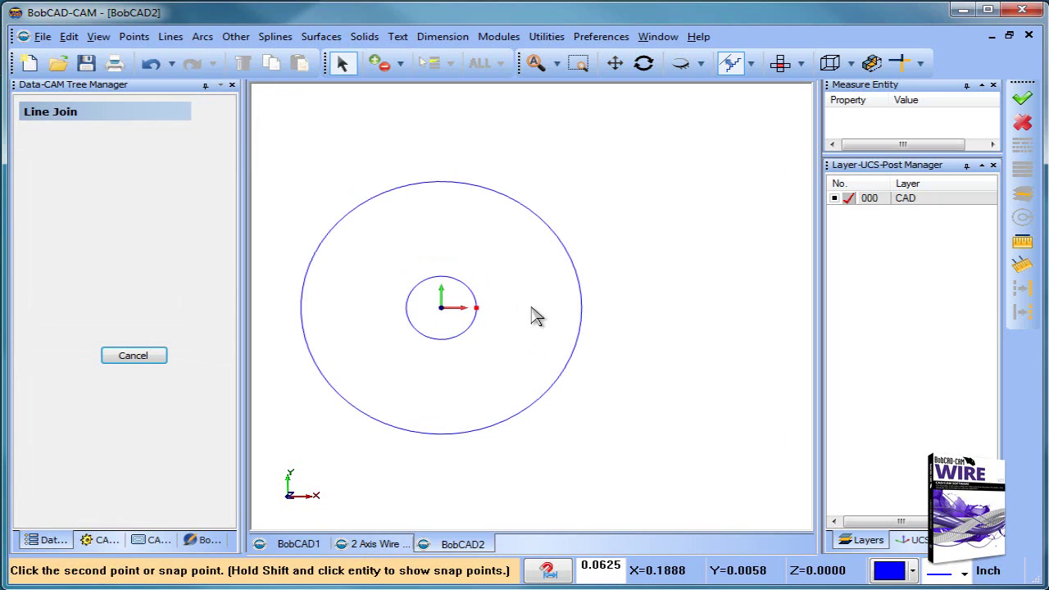
pyautogui.click(583, 315)
pyautogui.rightClick(645, 272)
pyautogui.click(660, 288)
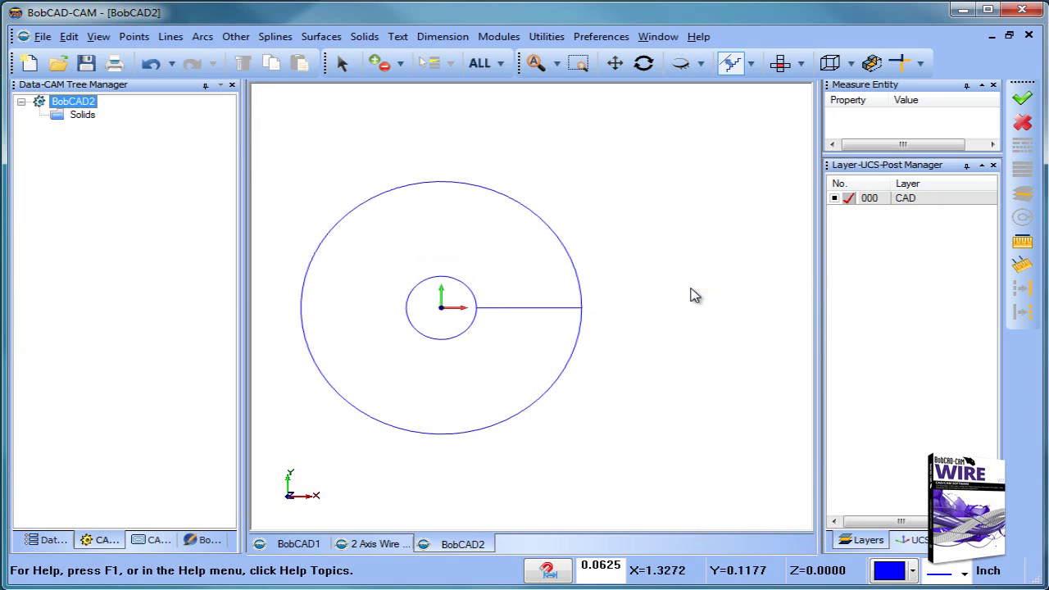
# Add a 0.1875-radius circle centred on that line at X 0.4687.
pyautogui.click(202, 37)
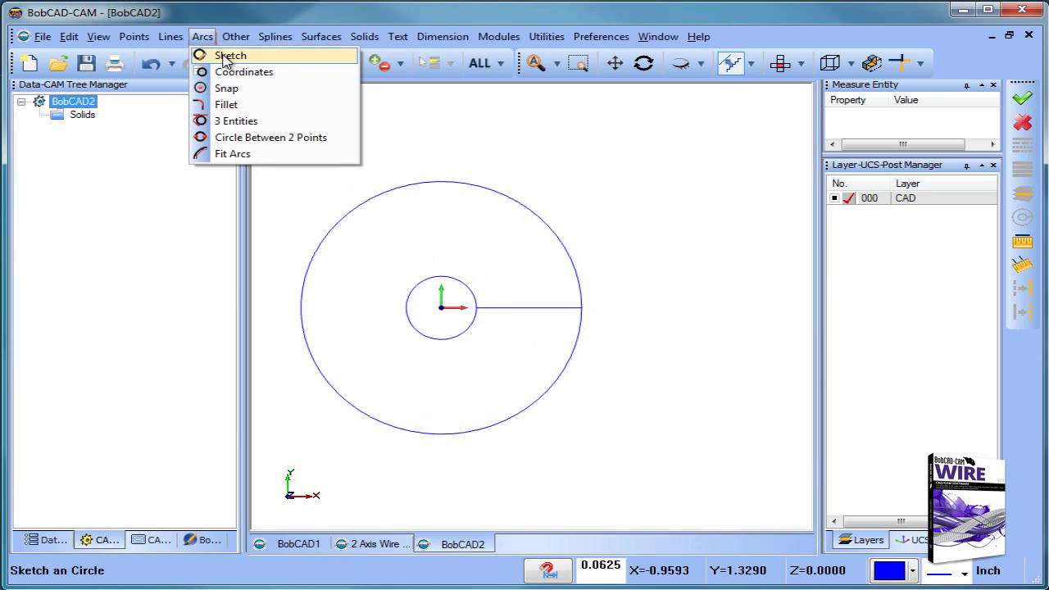
pyautogui.click(206, 52)
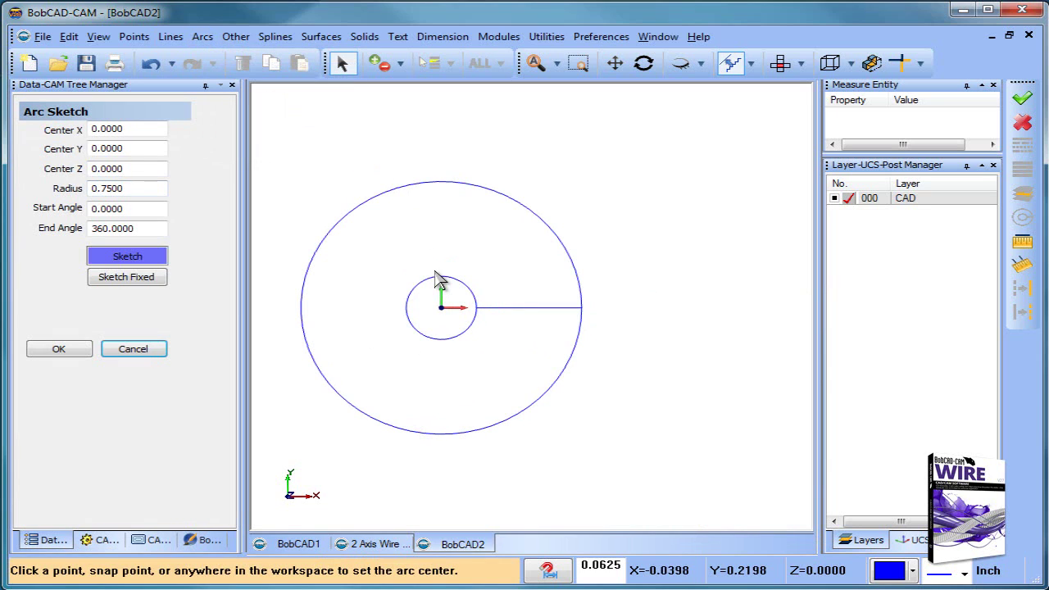
pyautogui.click(534, 312)
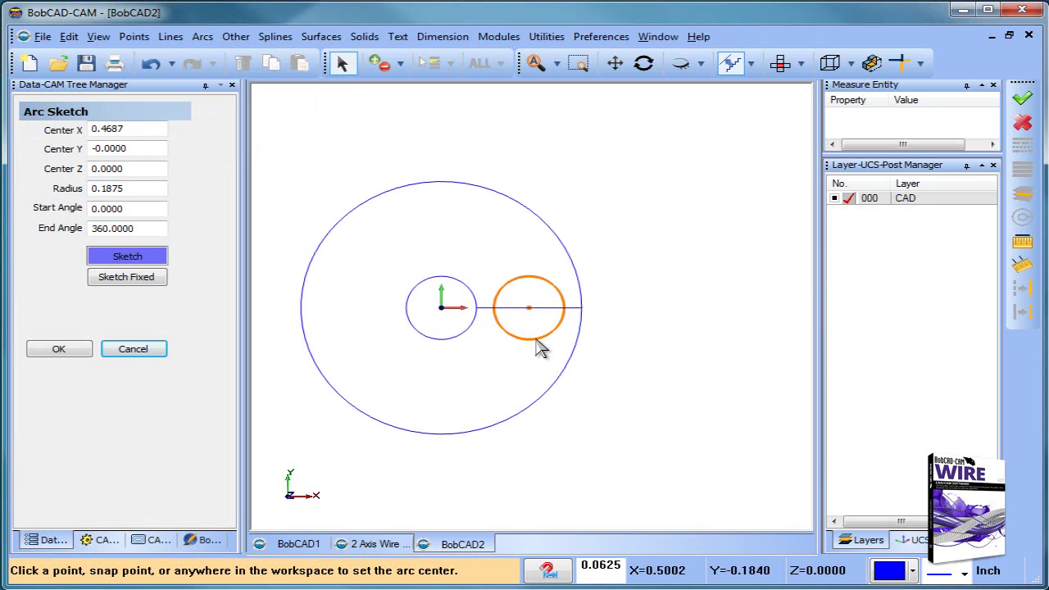
pyautogui.click(538, 346)
pyautogui.rightClick(648, 299)
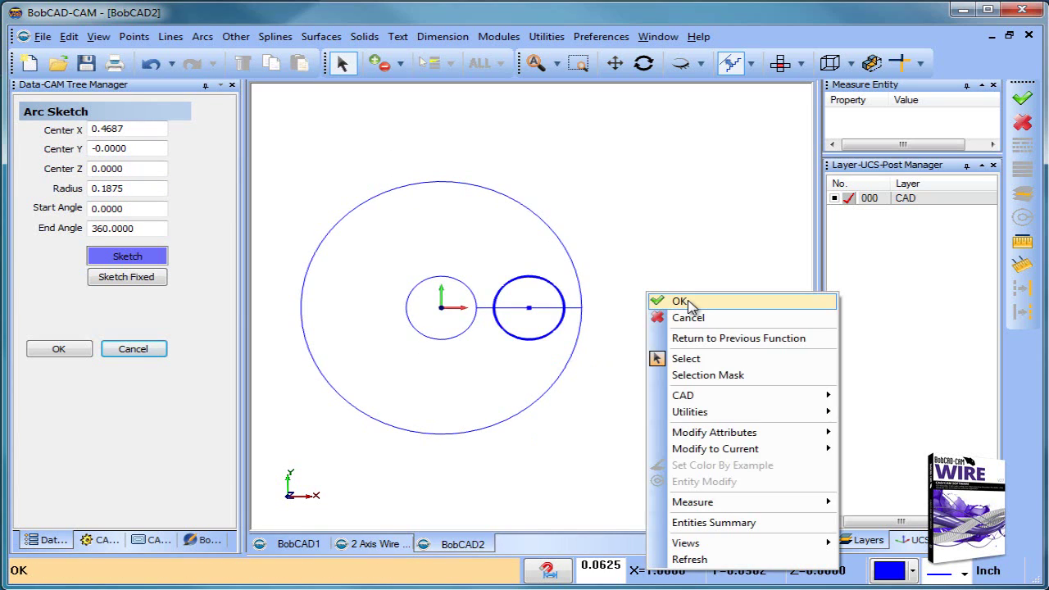
pyautogui.click(660, 301)
pyautogui.moveTo(637, 313)
pyautogui.mouseDown(button='middle')
pyautogui.moveTo(628, 320)
pyautogui.moveTo(628, 278)
pyautogui.mouseUp(button='middle')
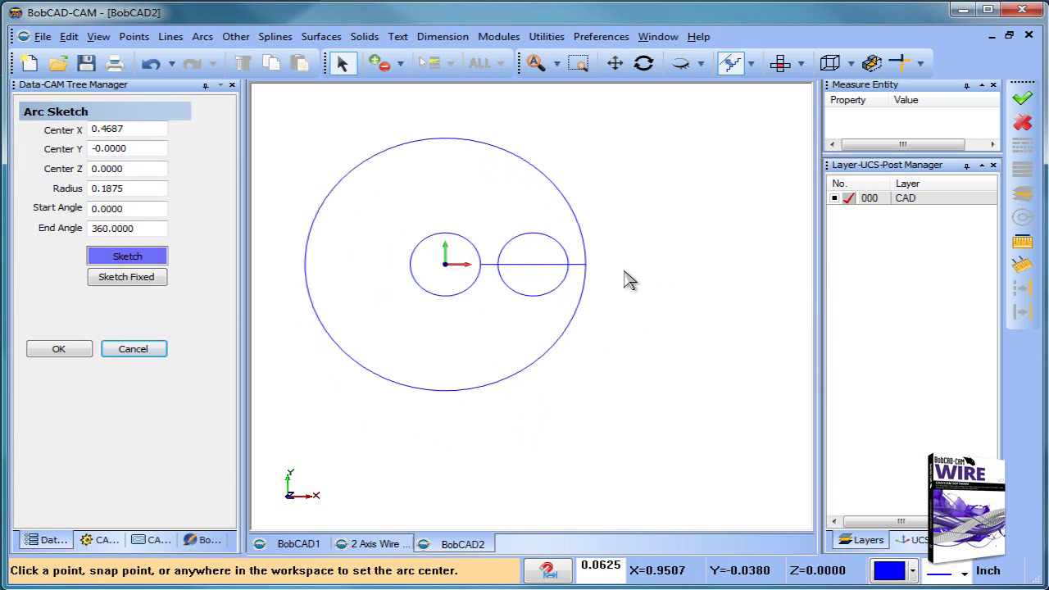
pyautogui.click(139, 351)
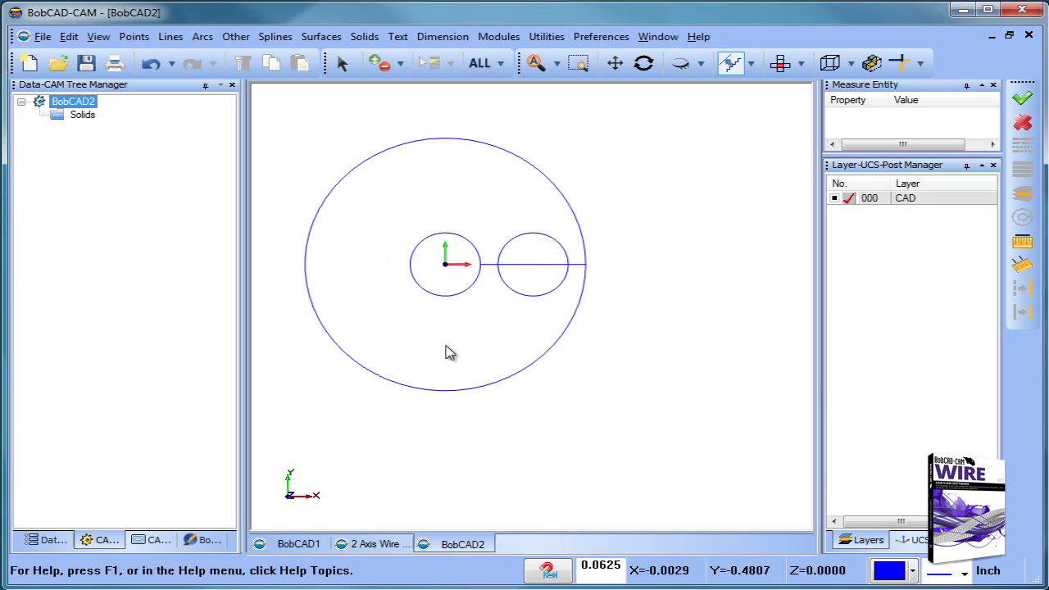
pyautogui.moveTo(524, 335); pyautogui.dragTo(510, 295, button='middle')
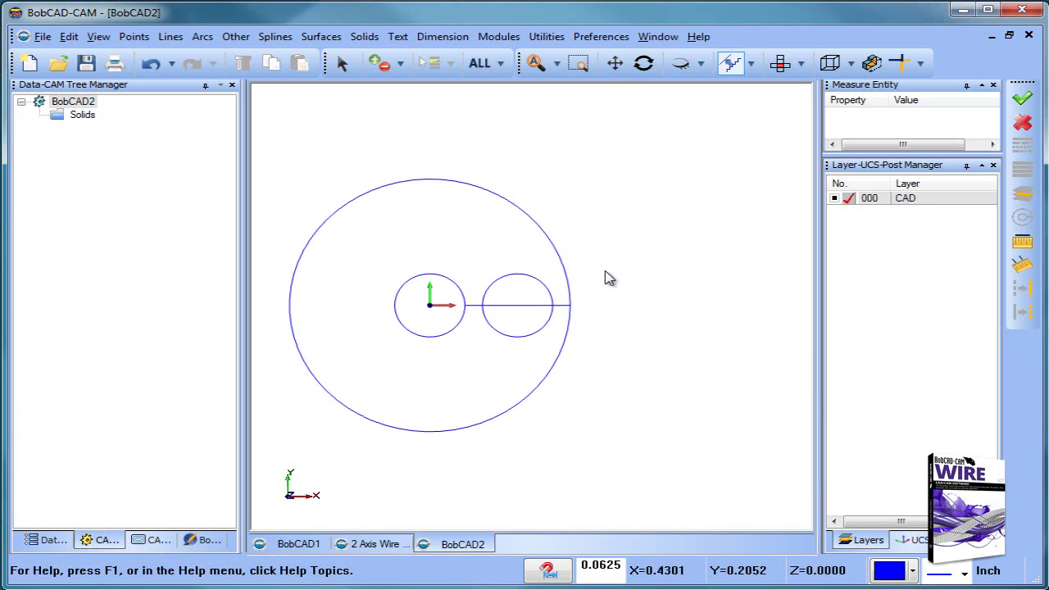
# Try absolute 0° and tangent trial lines on the right small circle, then undo them.
pyautogui.click(170, 36)
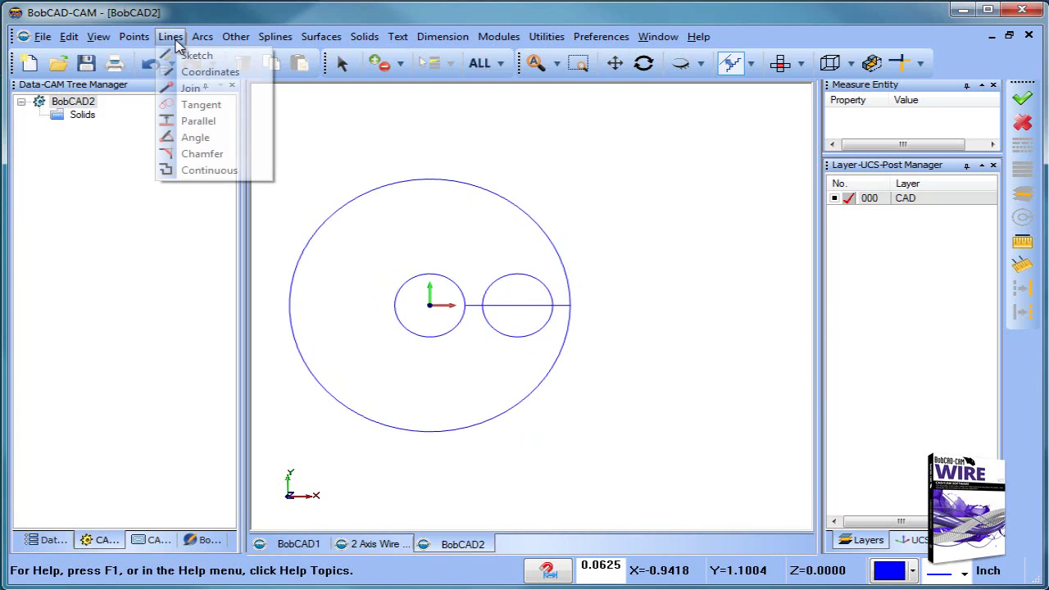
pyautogui.click(221, 137)
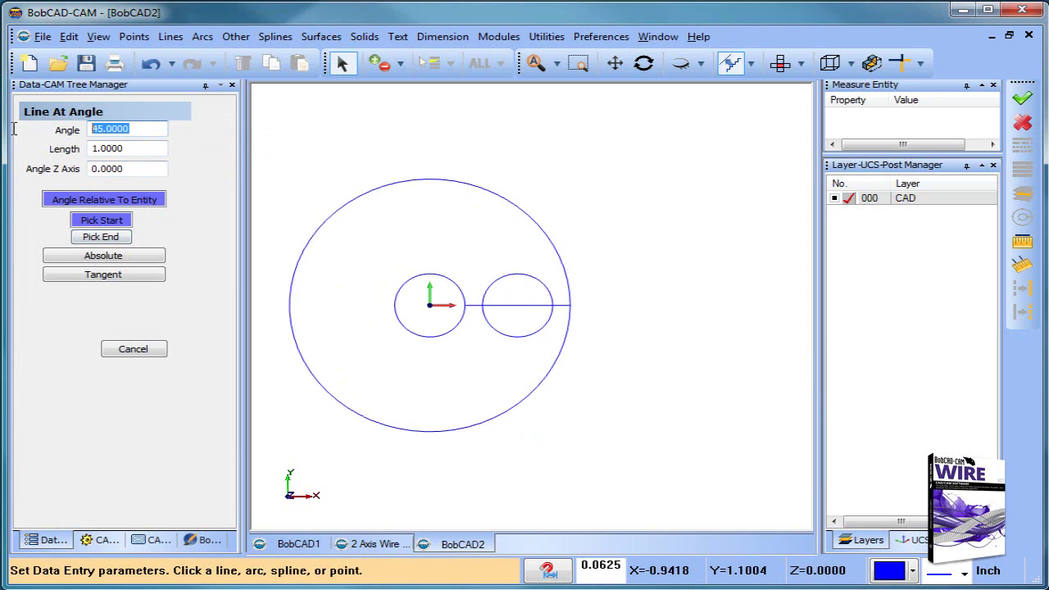
pyautogui.write('0')
pyautogui.click(131, 257)
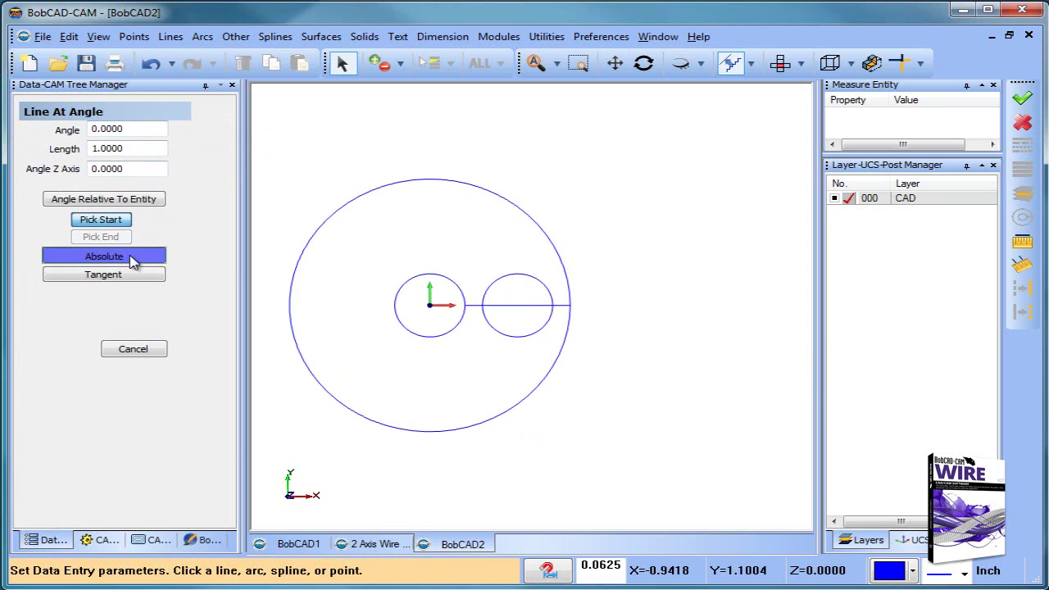
pyautogui.click(519, 280)
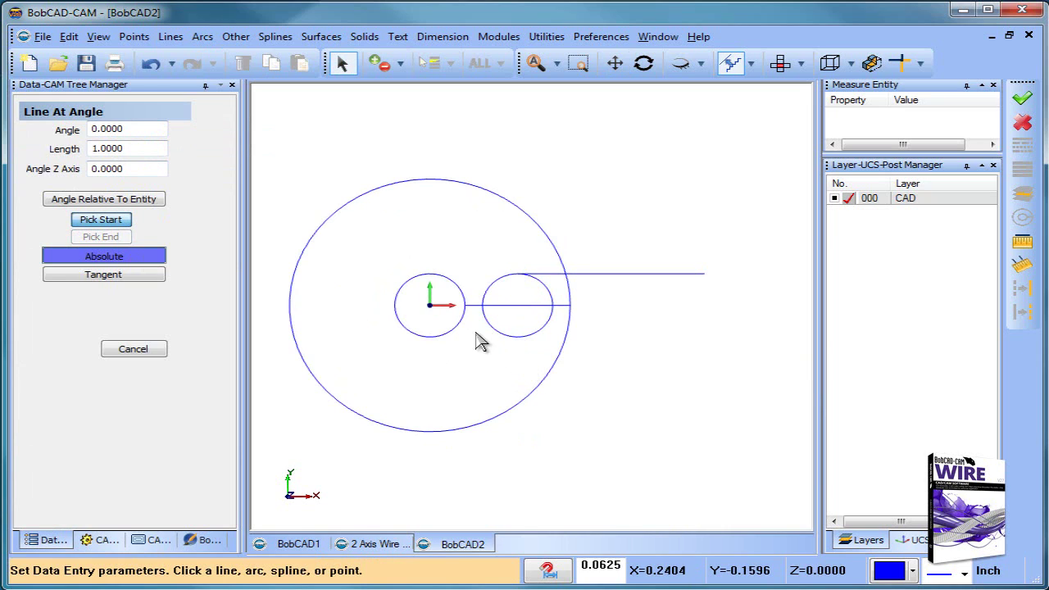
pyautogui.click(525, 337)
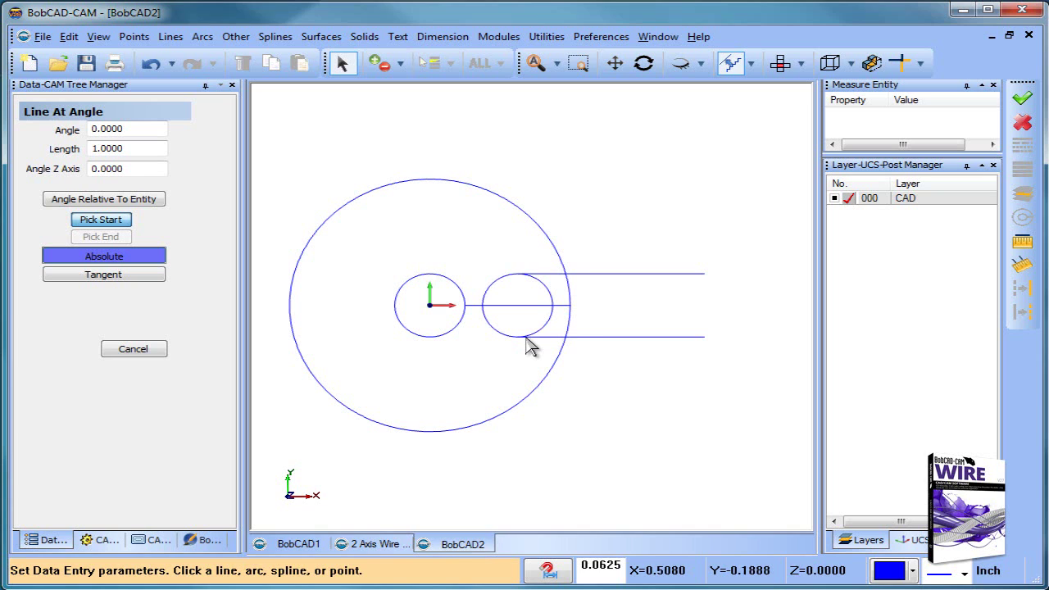
pyautogui.scroll(8, 536, 288)
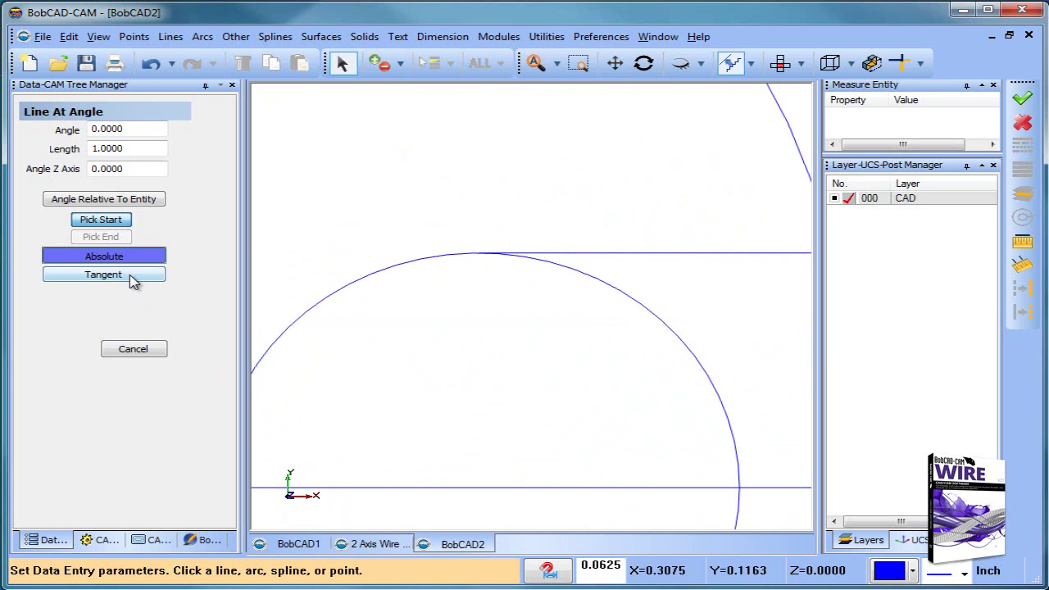
pyautogui.click(104, 274)
pyautogui.scroll(-3, 401, 309)
pyautogui.click(150, 63)
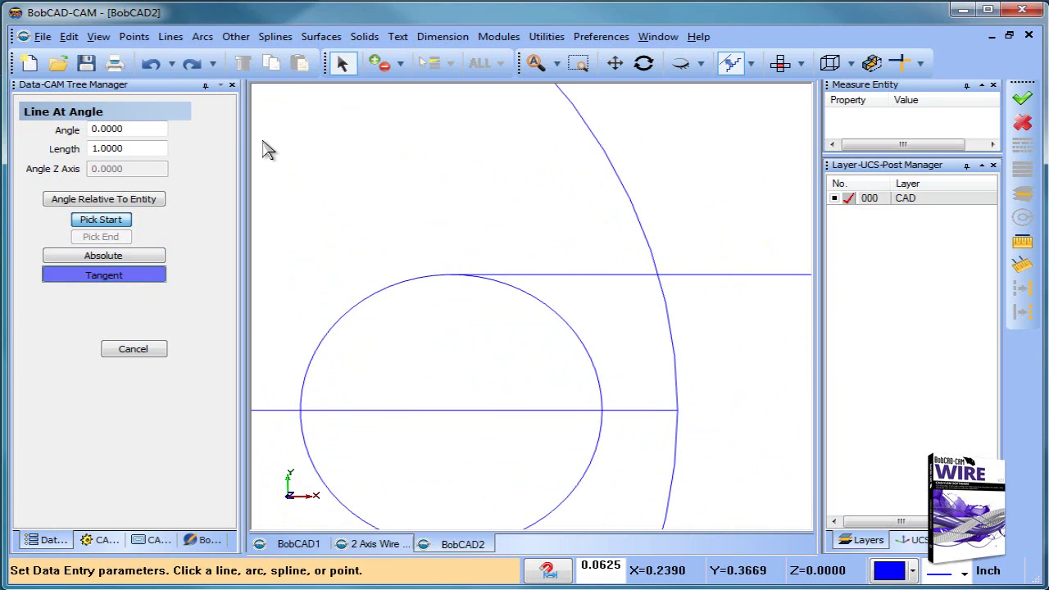
pyautogui.click(150, 63)
pyautogui.scroll(-2, 439, 323)
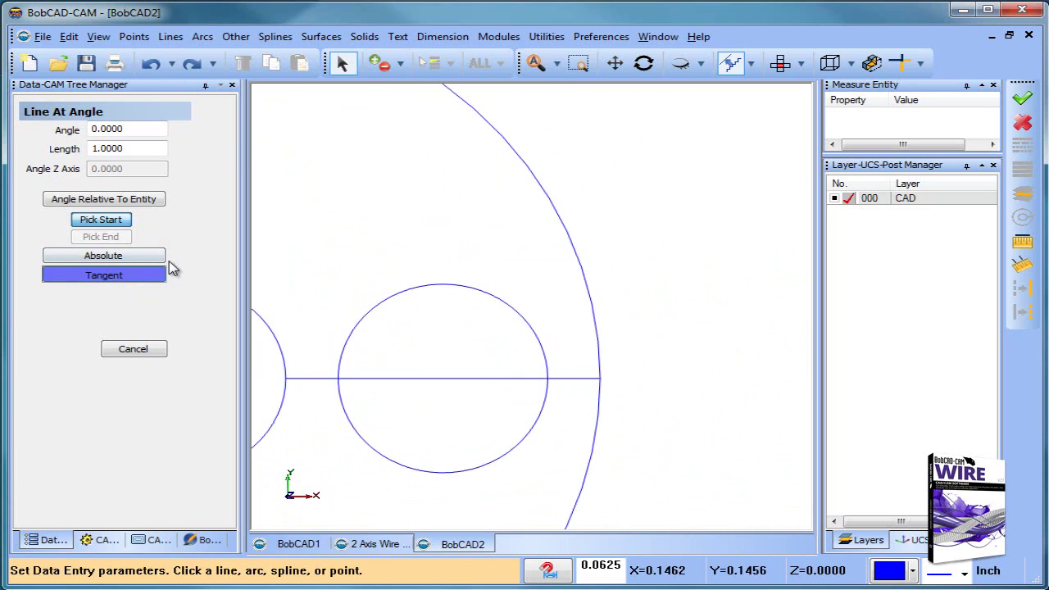
pyautogui.click(458, 292)
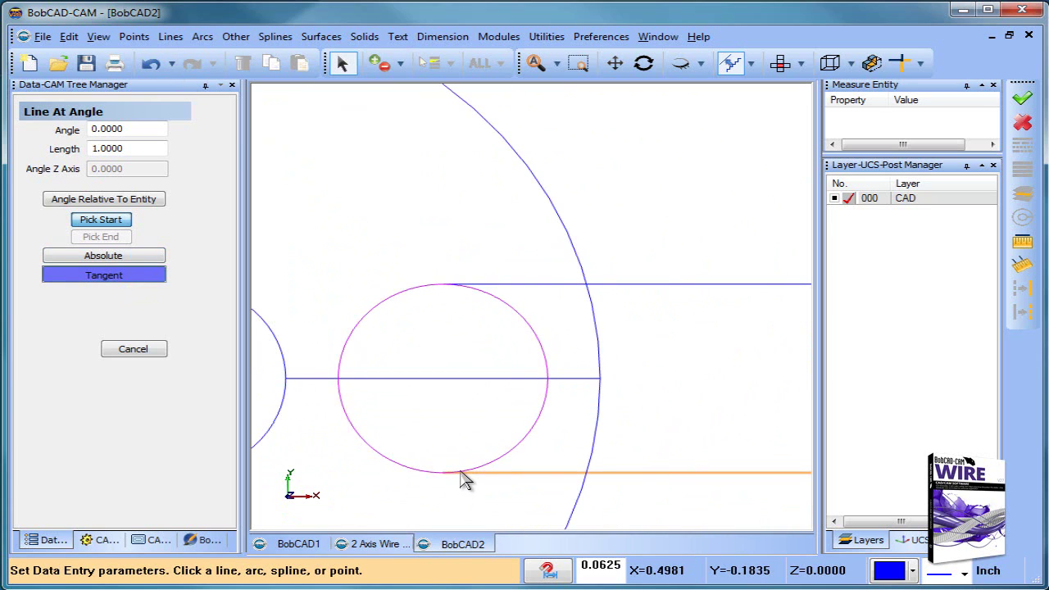
pyautogui.click(461, 479)
pyautogui.scroll(-4, 484, 458)
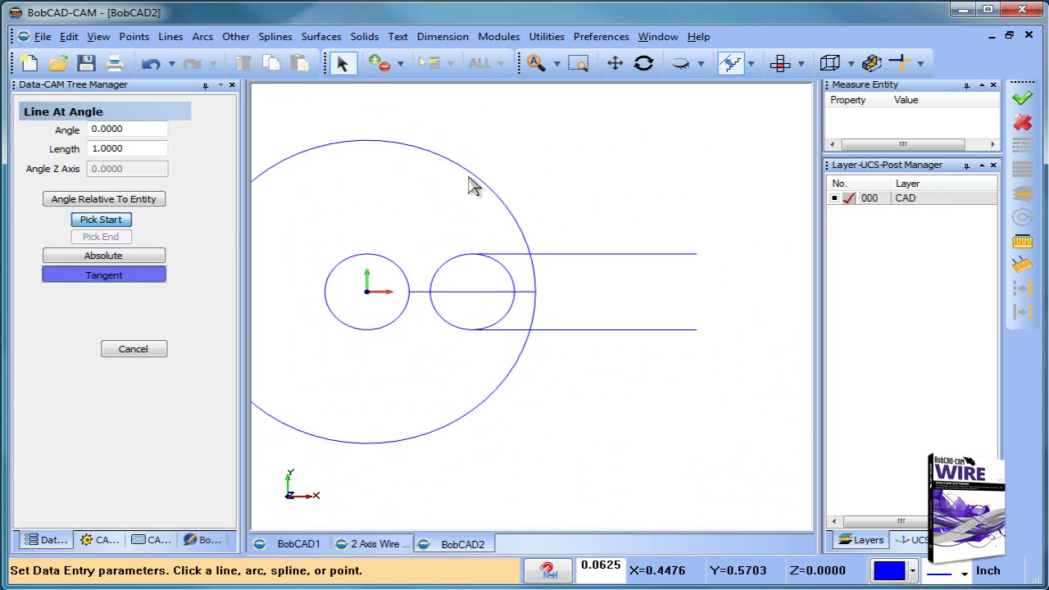
pyautogui.click(151, 64)
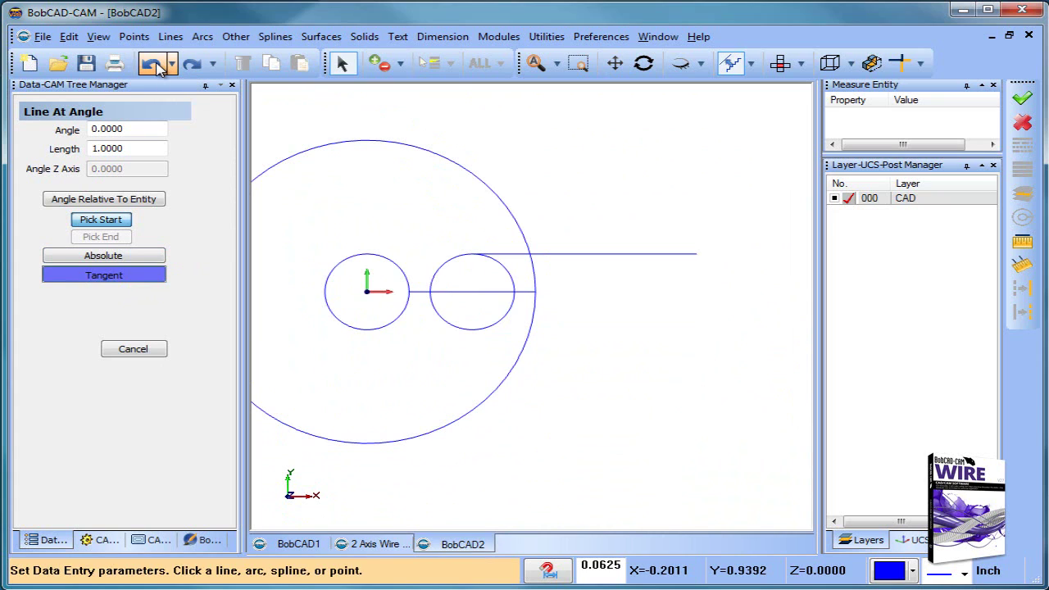
pyautogui.click(151, 64)
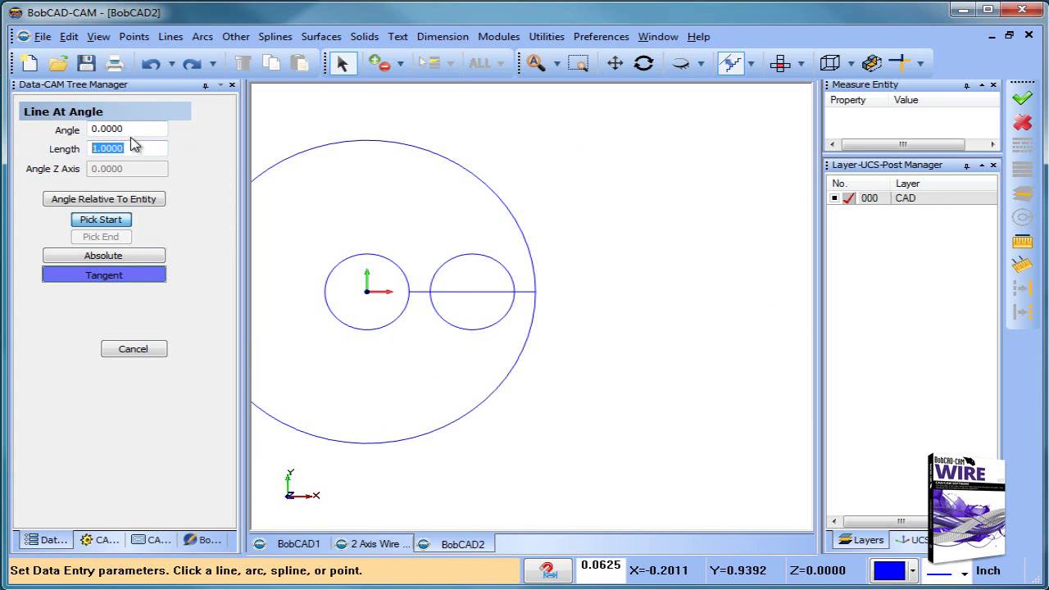
# Draw lines at 2° and −2° tangent to the small circle's top and bottom.
pyautogui.hotkey('shift', 'Tab')
pyautogui.write('2')
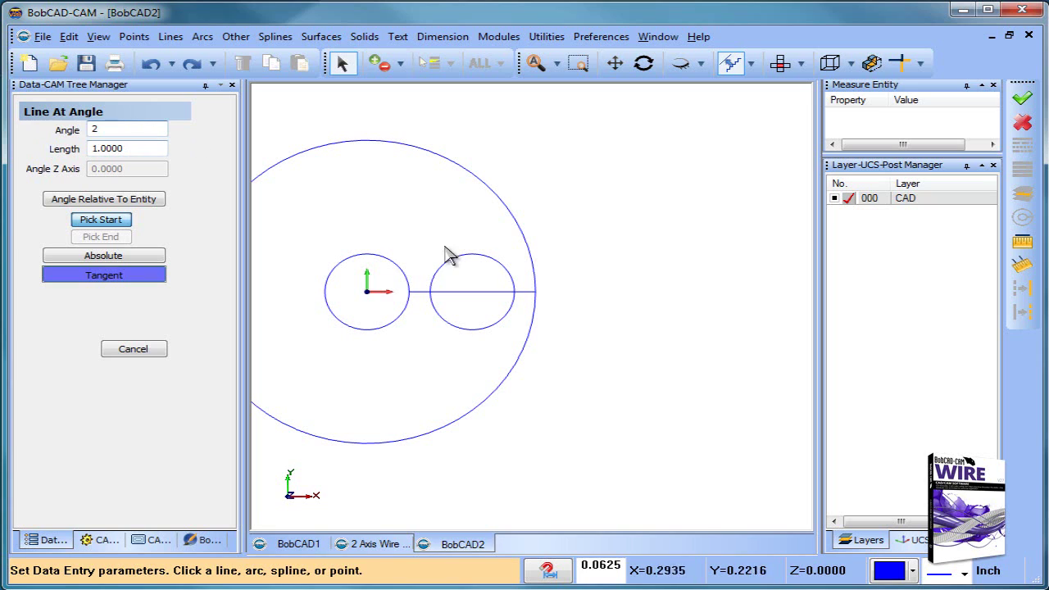
pyautogui.press('Tab')
pyautogui.click(471, 256)
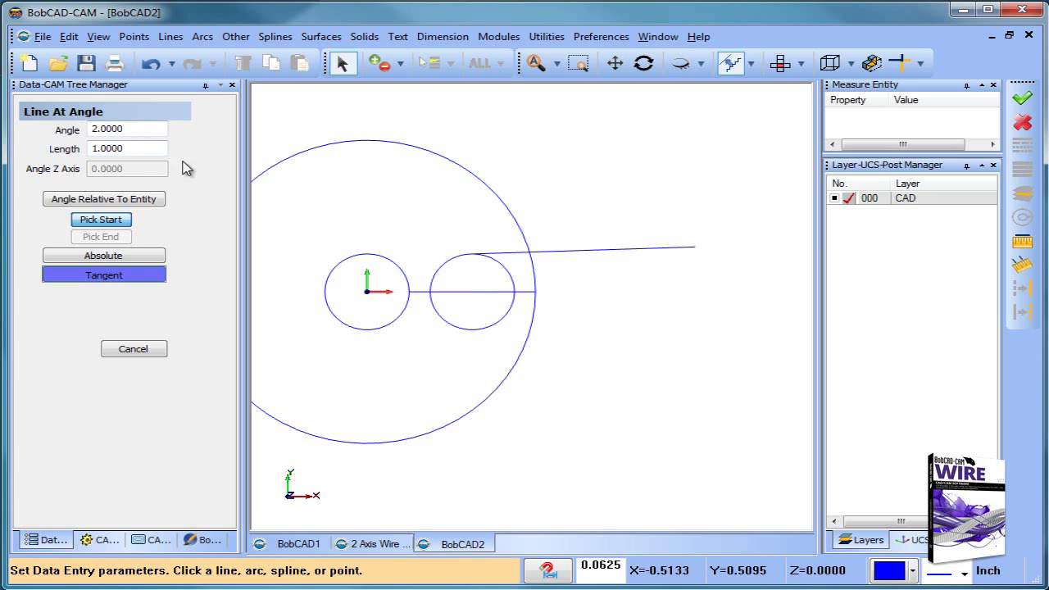
pyautogui.doubleClick(133, 129)
pyautogui.write('-2')
pyautogui.press('Tab')
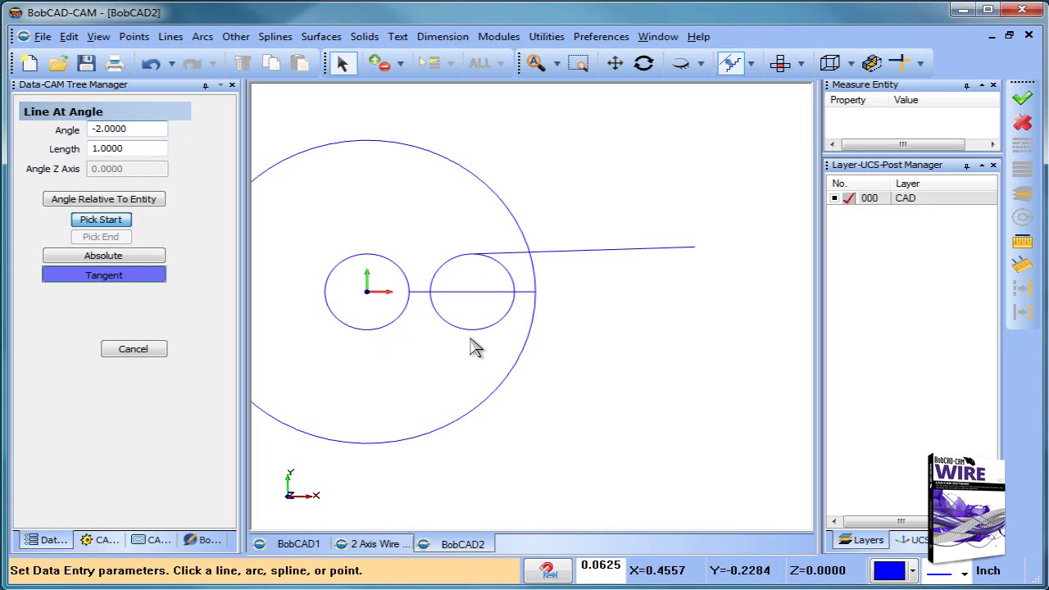
pyautogui.click(478, 338)
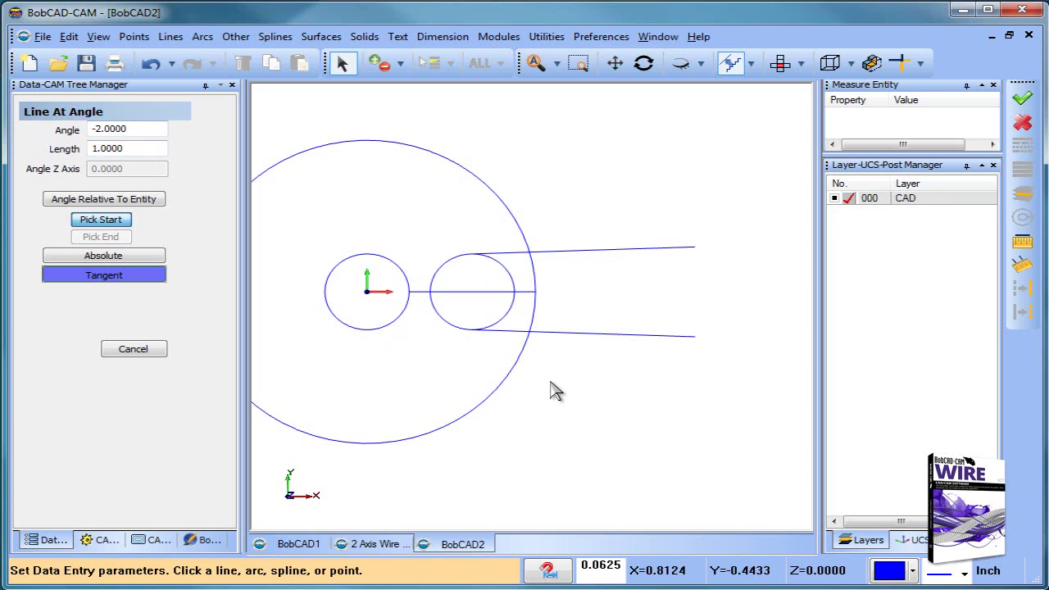
pyautogui.click(148, 351)
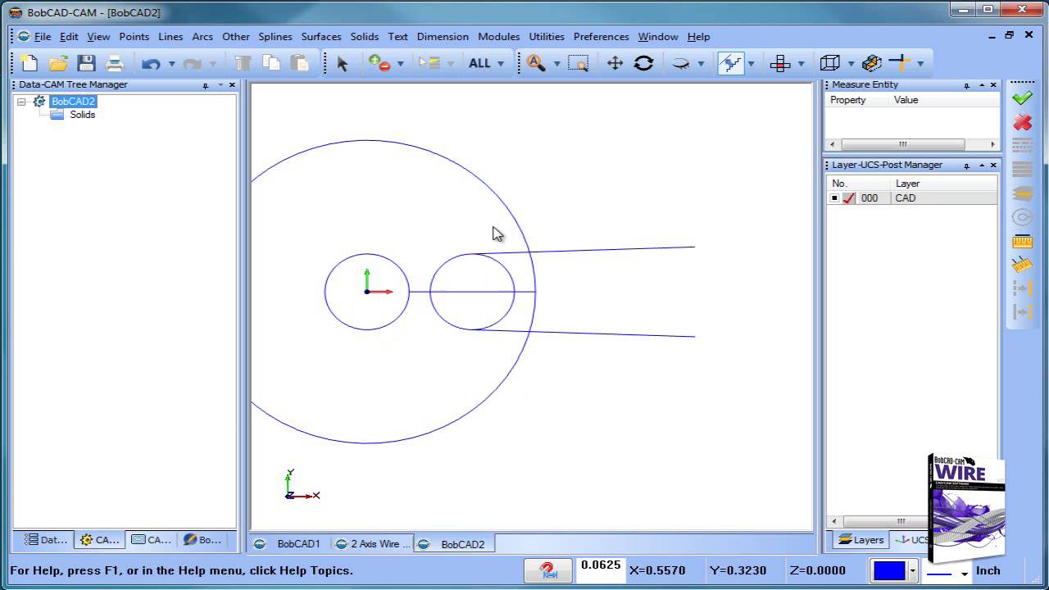
# Recentre the view and cancel the geometry picking mode.
pyautogui.scroll(-1, 574, 257)
pyautogui.moveTo(497, 327); pyautogui.dragTo(557, 344, button='middle')
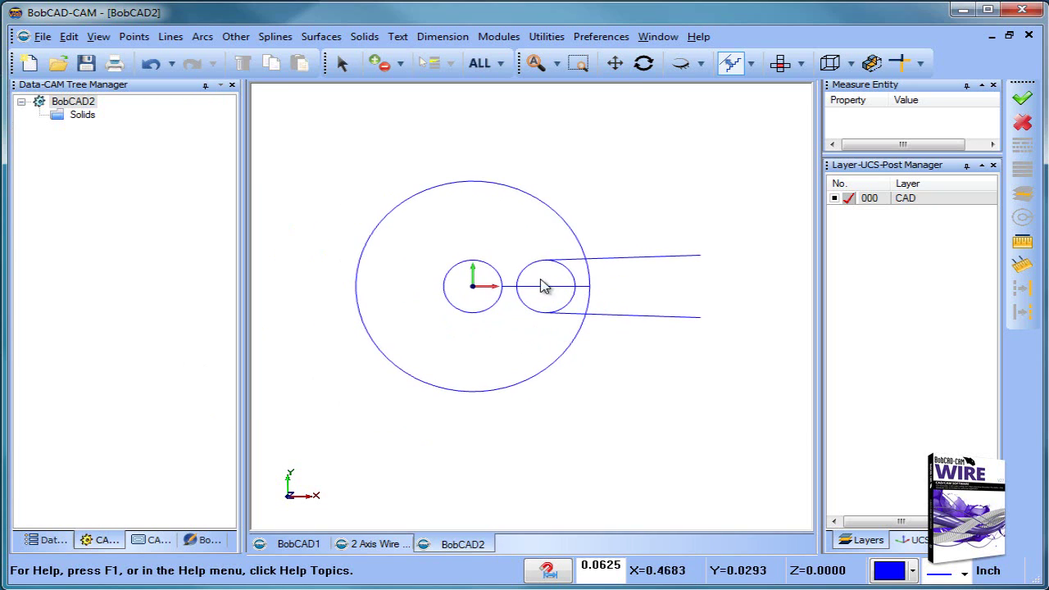
pyautogui.click(342, 63)
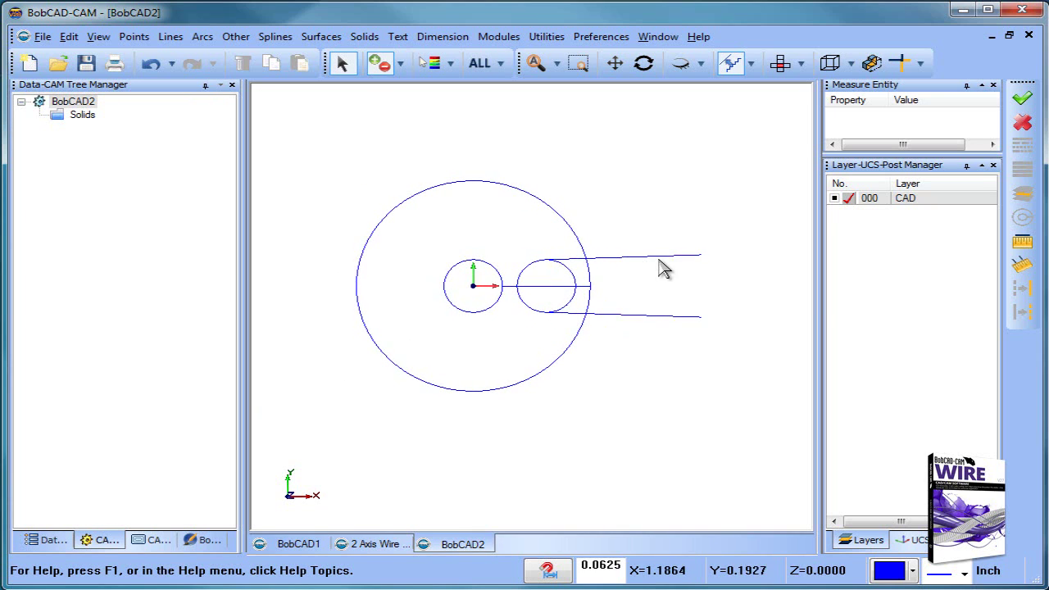
pyautogui.rightClick(644, 193)
pyautogui.click(687, 217)
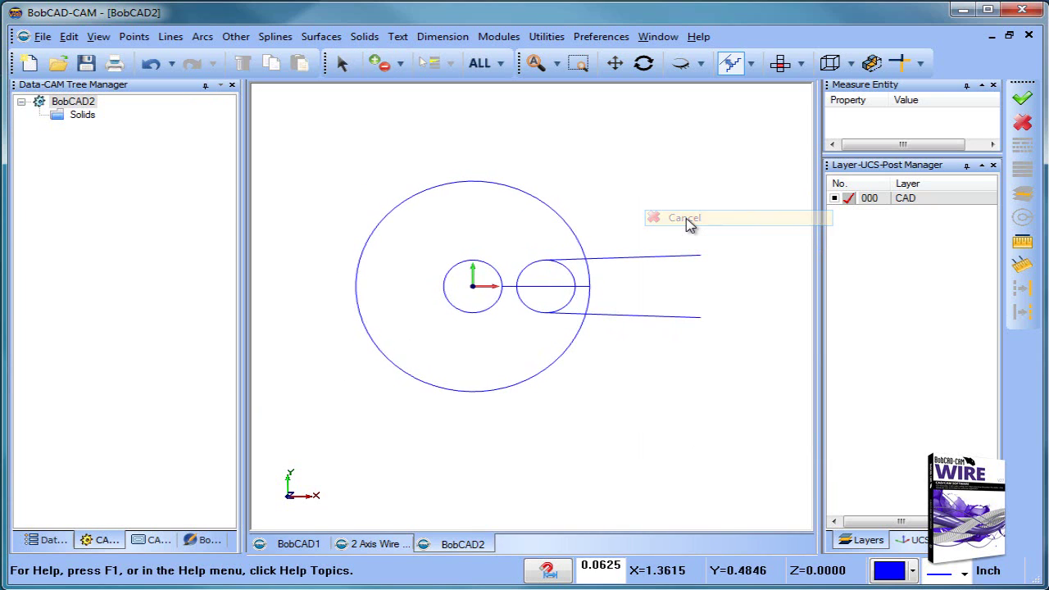
# Set up a Z 60° rotation with 5 copies of the right circle and its two lines.
pyautogui.click(545, 36)
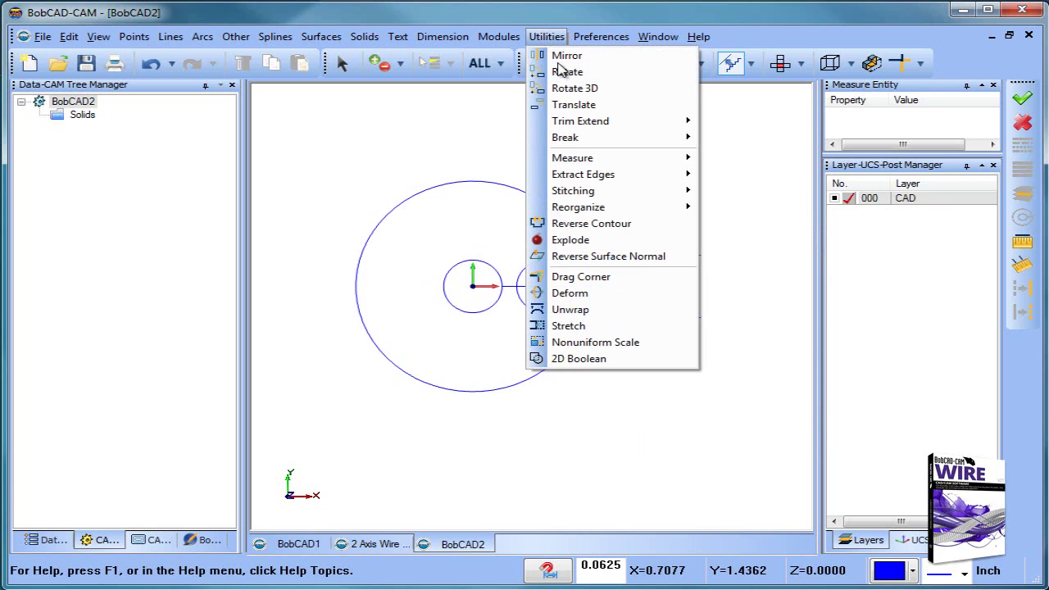
pyautogui.click(604, 73)
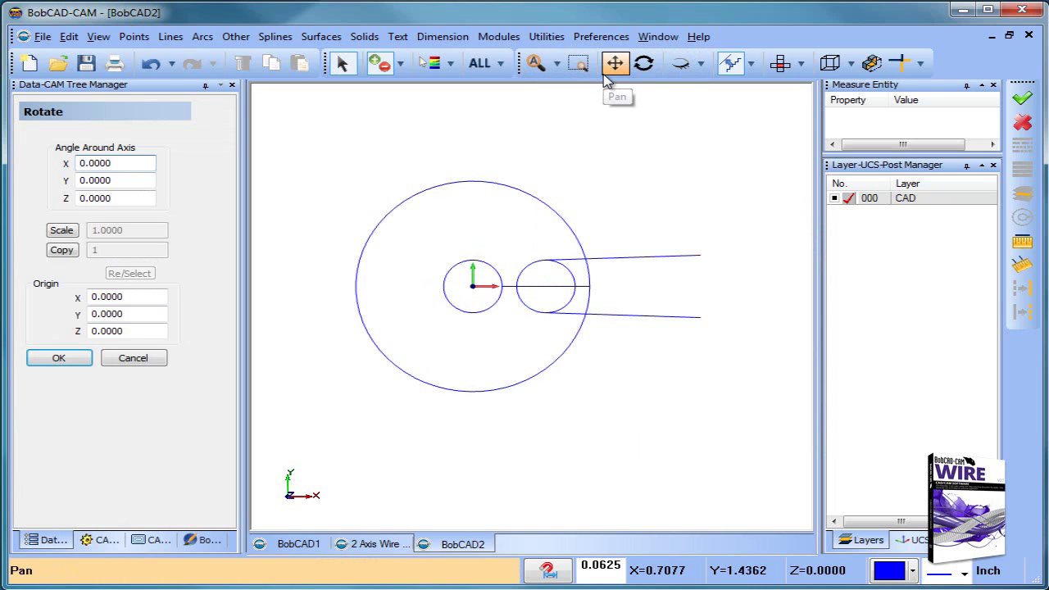
pyautogui.doubleClick(122, 199)
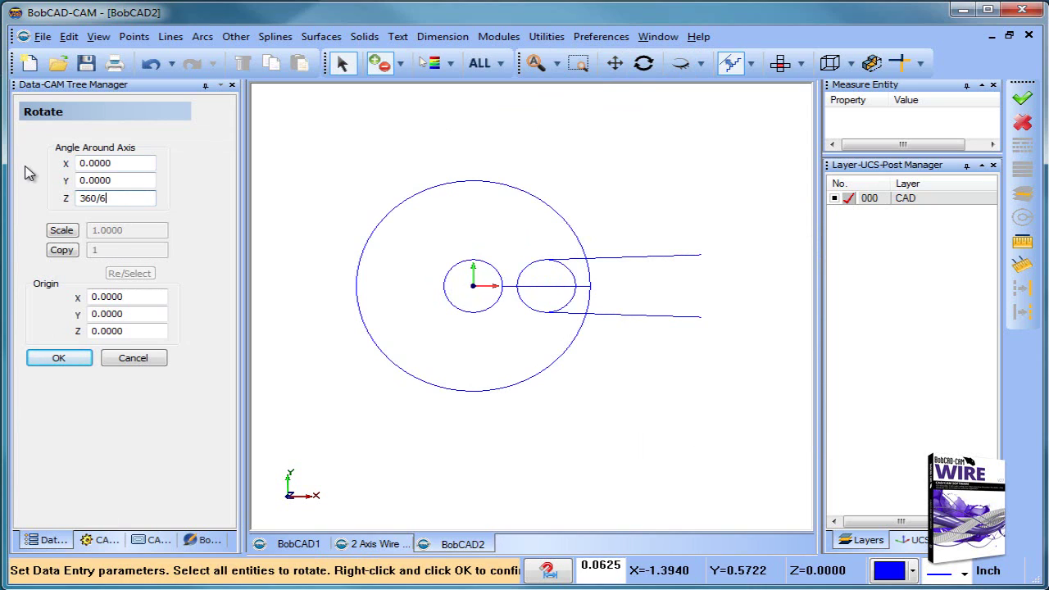
pyautogui.click(66, 250)
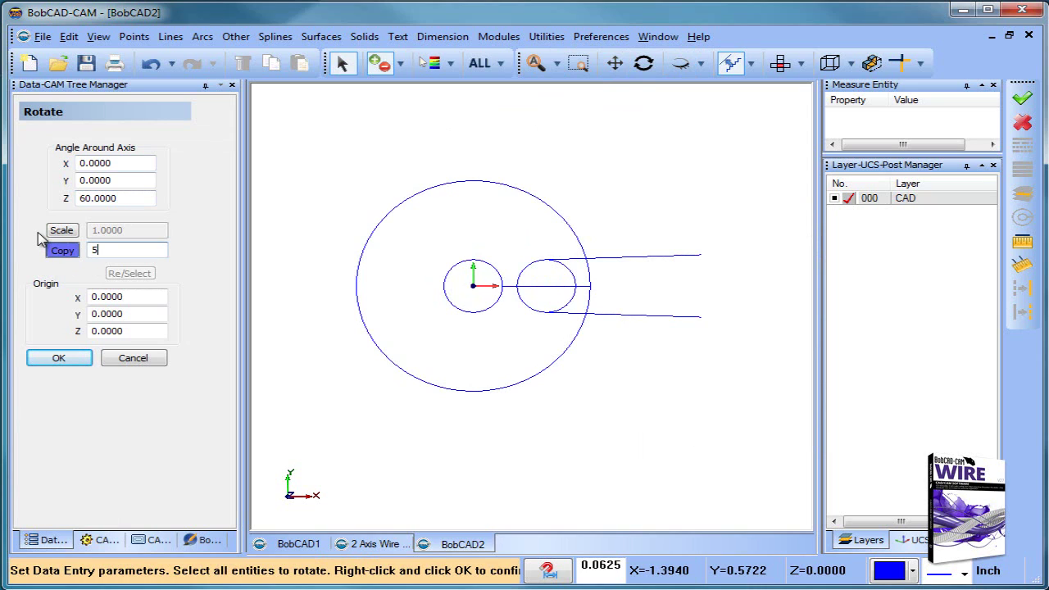
pyautogui.write('5')
pyautogui.click(569, 262)
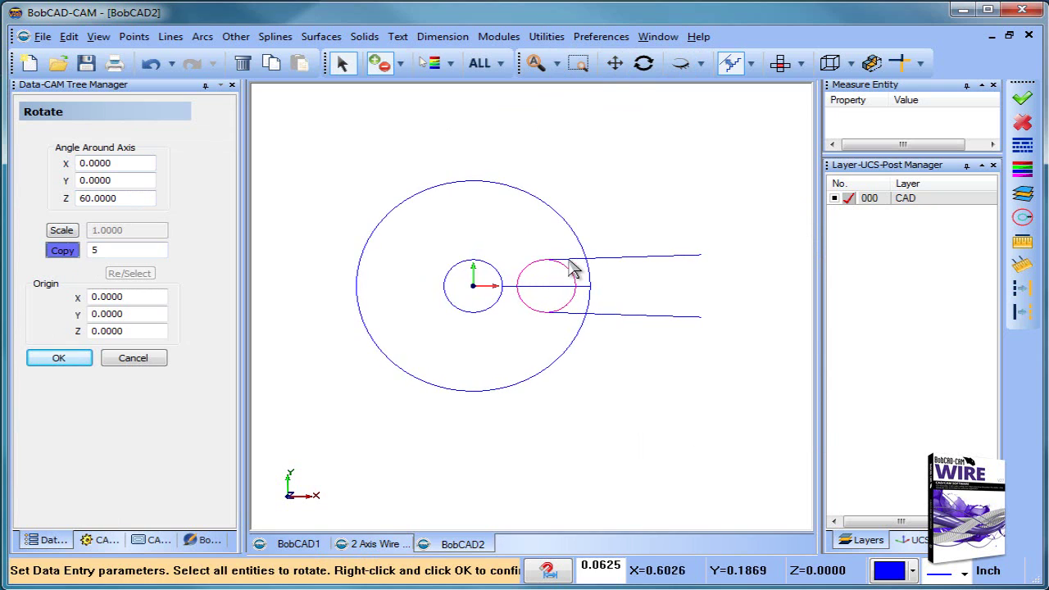
pyautogui.click(589, 258)
pyautogui.click(615, 316)
pyautogui.rightClick(693, 295)
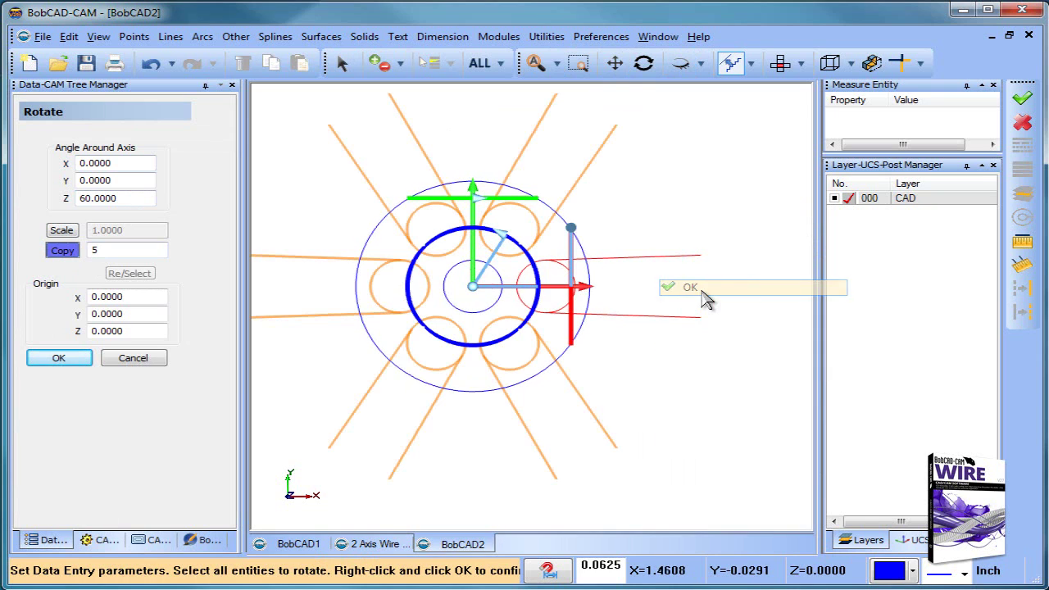
pyautogui.click(692, 287)
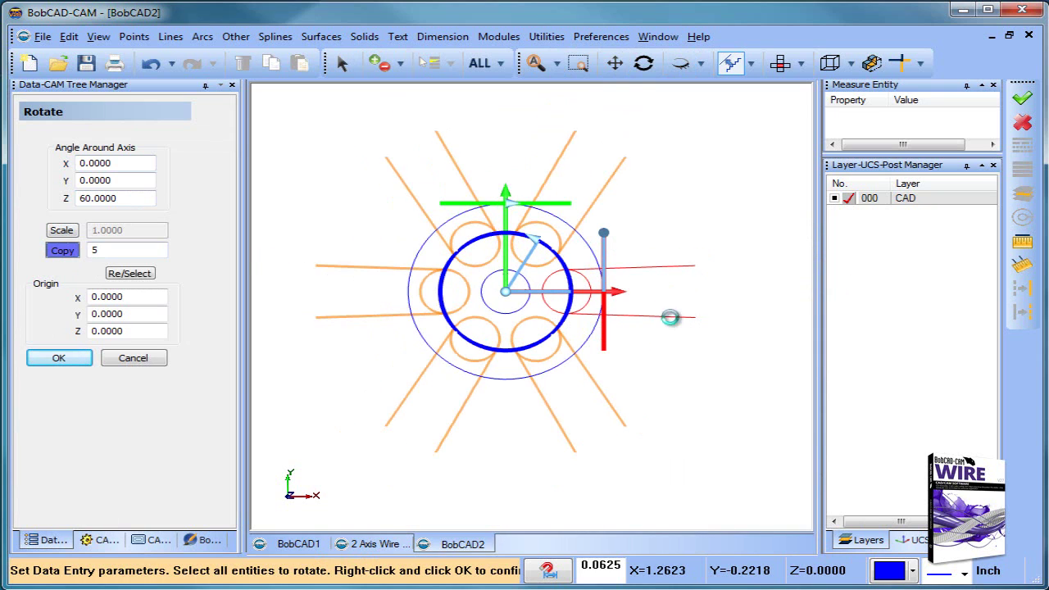
# Position the rotation centre and create the five 60° rotated copies.
pyautogui.scroll(-2, 671, 318)
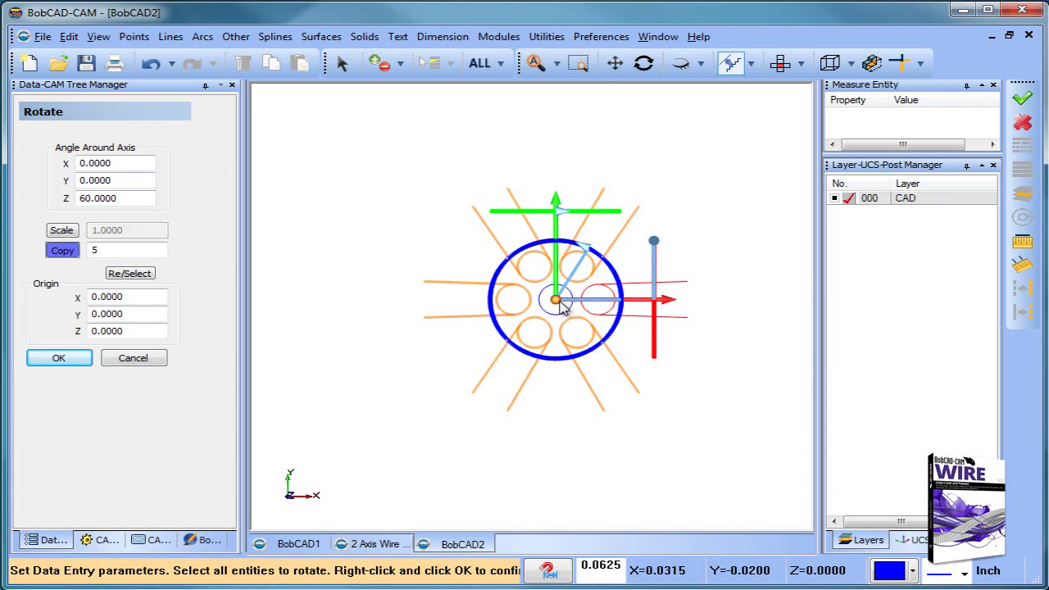
pyautogui.moveTo(561, 304); pyautogui.dragTo(461, 351)
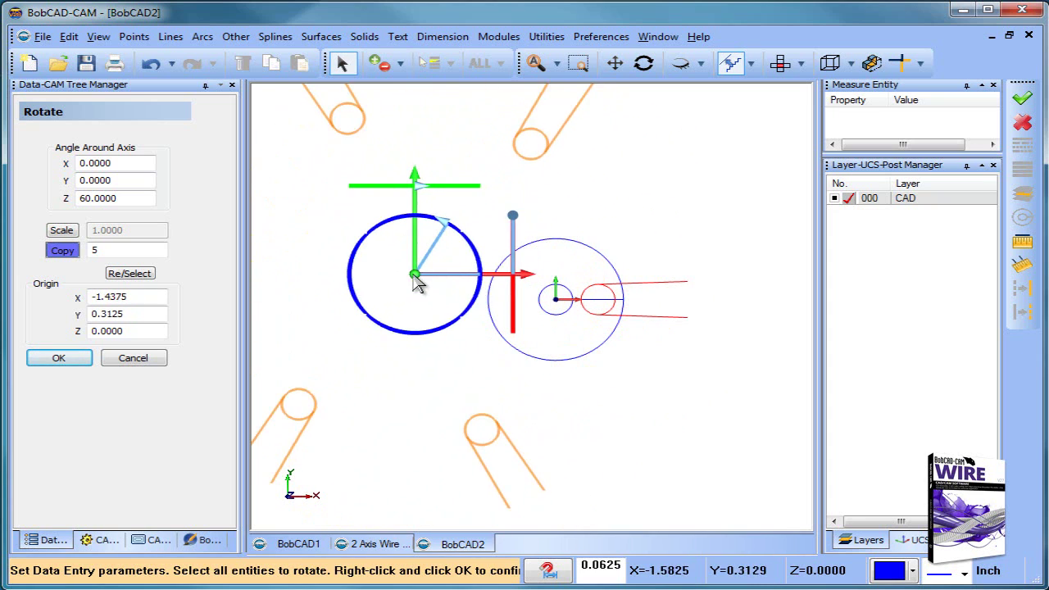
pyautogui.moveTo(415, 281); pyautogui.dragTo(559, 302)
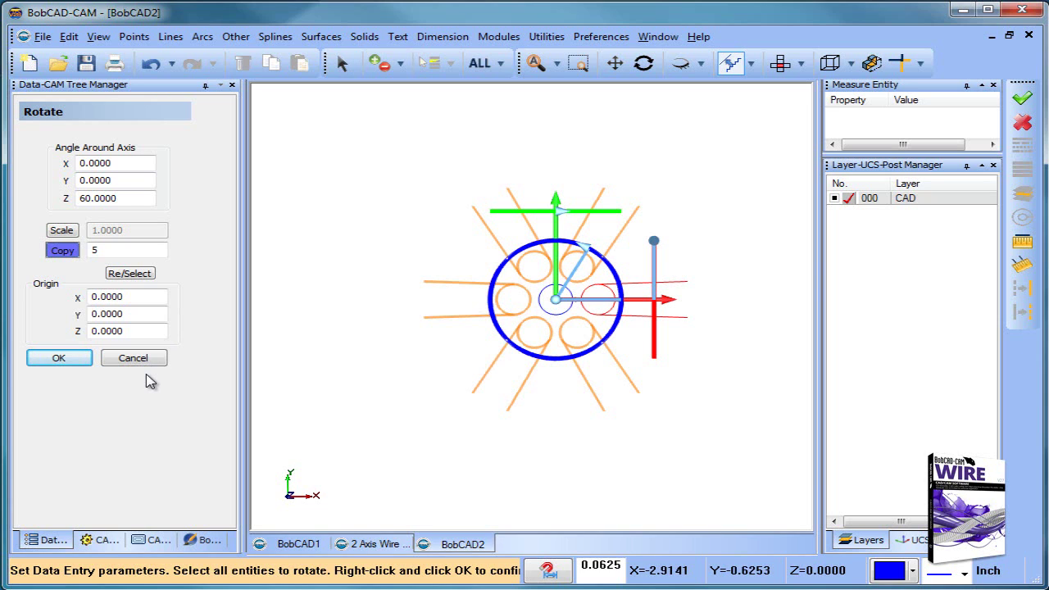
pyautogui.click(82, 358)
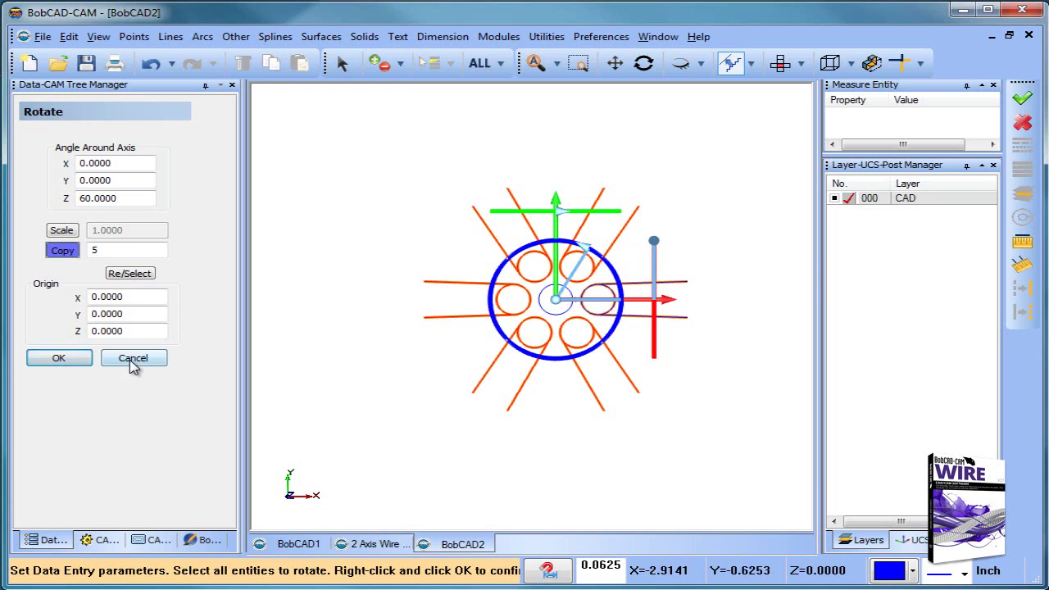
pyautogui.click(134, 361)
# Quick-trim the angled lines and the outer circle arcs between the six lobes.
pyautogui.scroll(3, 625, 324)
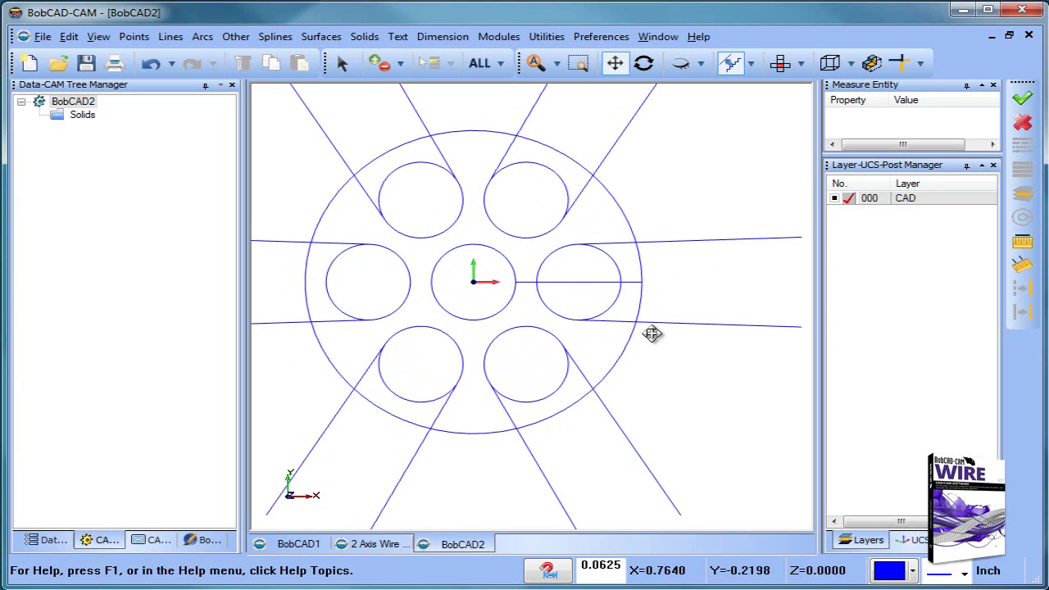
pyautogui.scroll(-1, 637, 331)
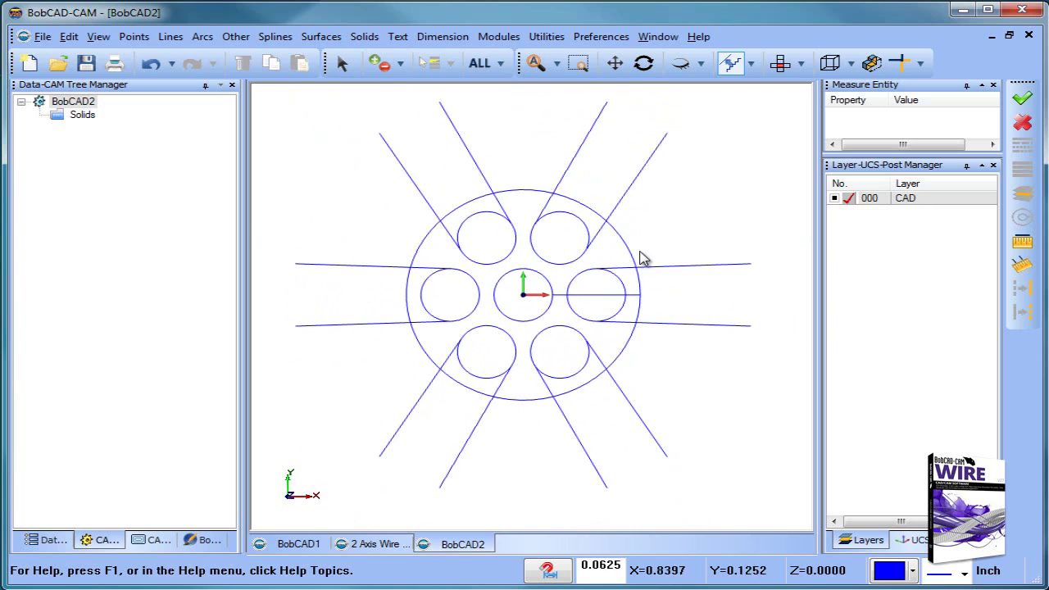
pyautogui.click(920, 64)
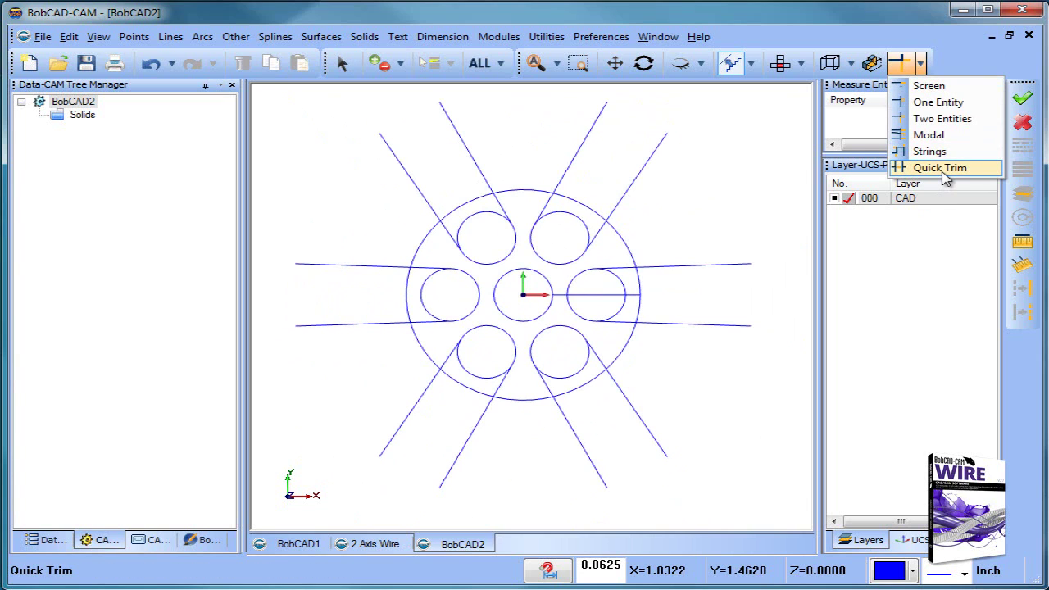
pyautogui.click(550, 37)
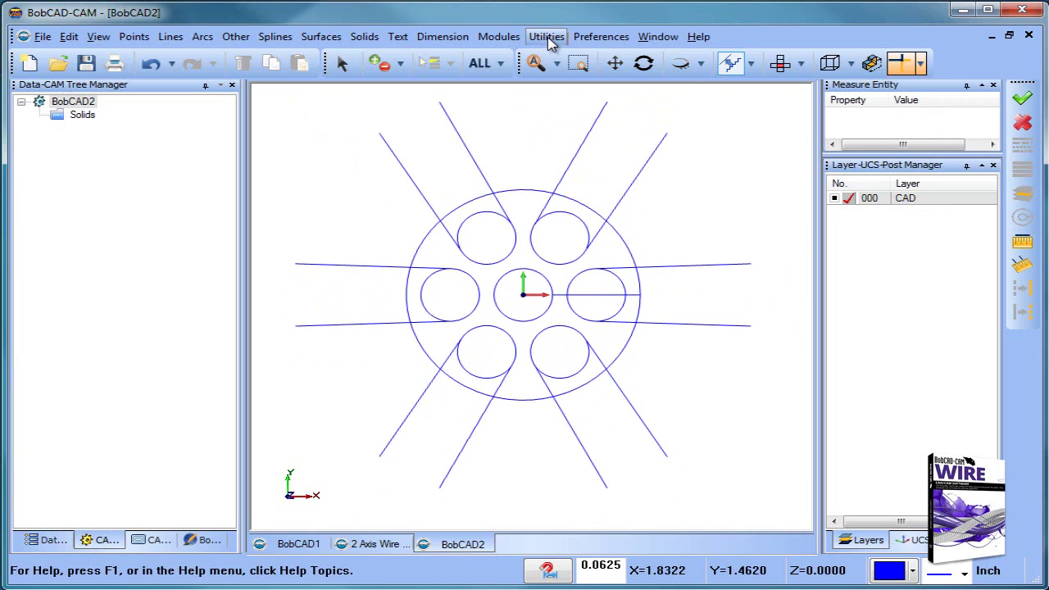
pyautogui.click(547, 37)
pyautogui.moveTo(623, 122)
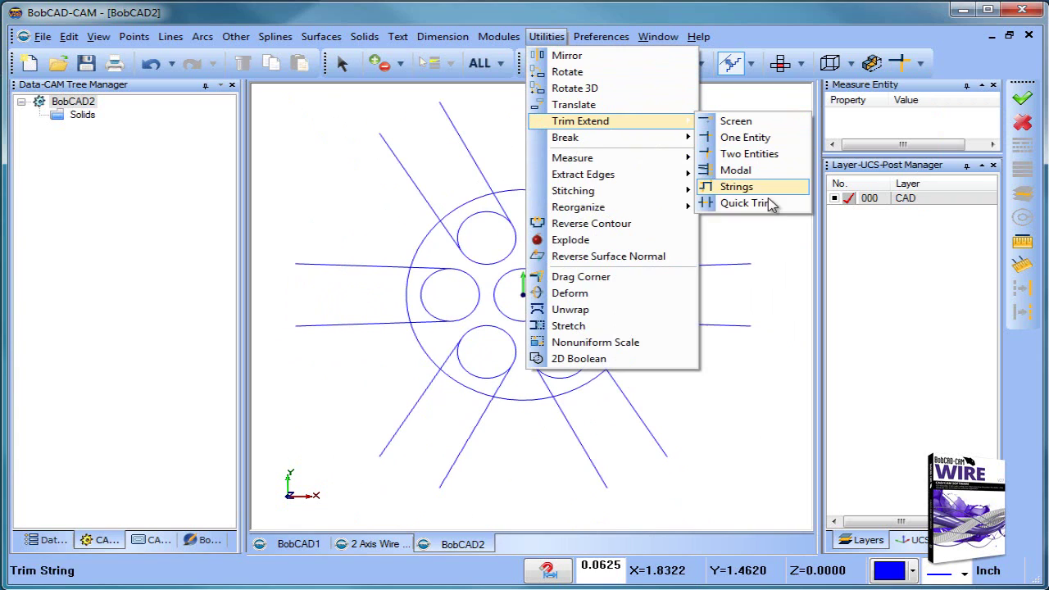
pyautogui.click(733, 205)
pyautogui.click(660, 266)
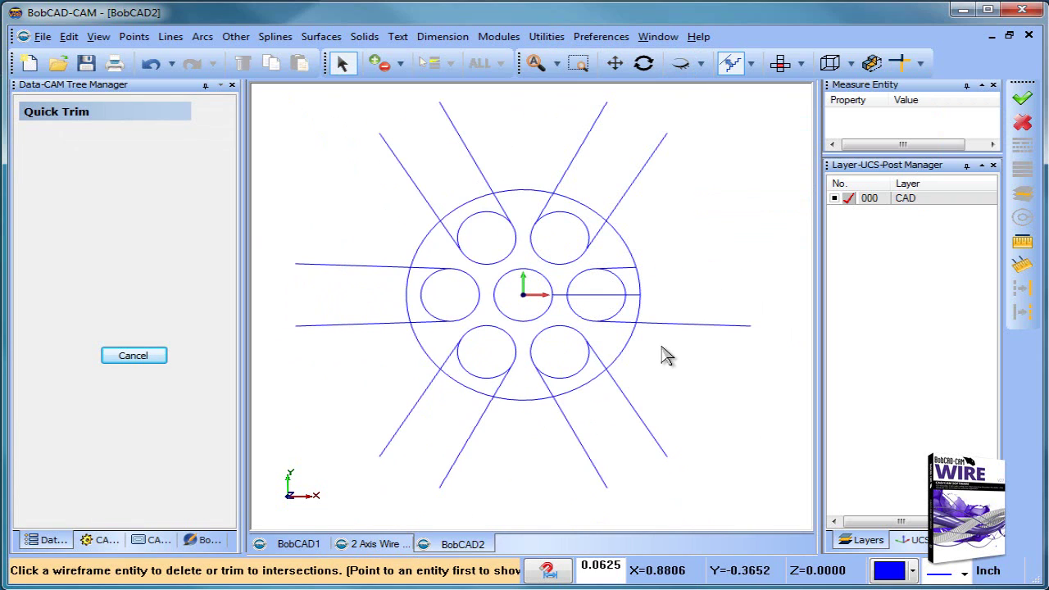
pyautogui.click(660, 324)
pyautogui.click(641, 292)
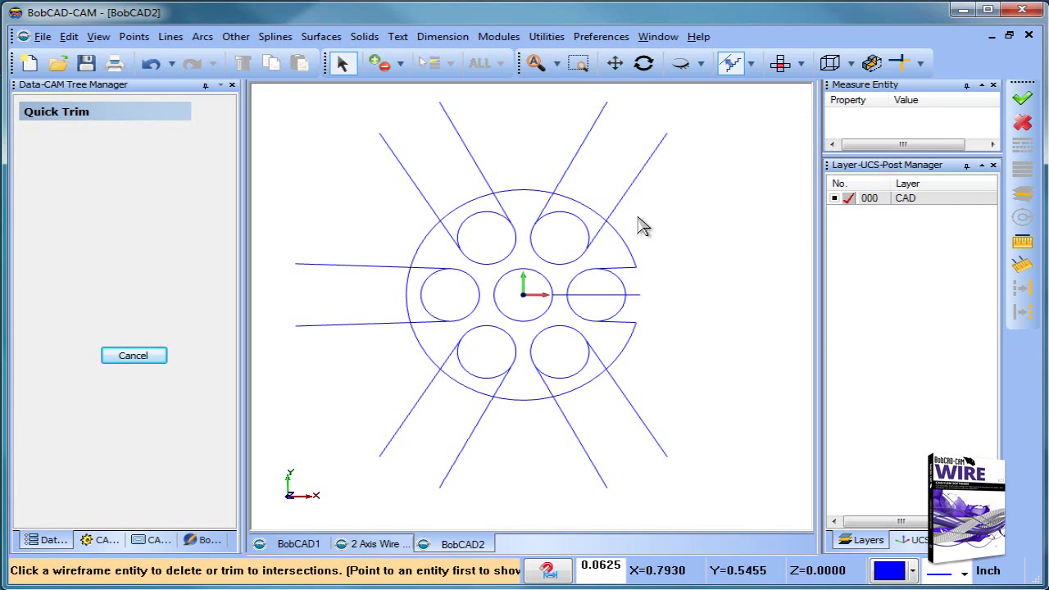
pyautogui.click(616, 207)
pyautogui.click(567, 189)
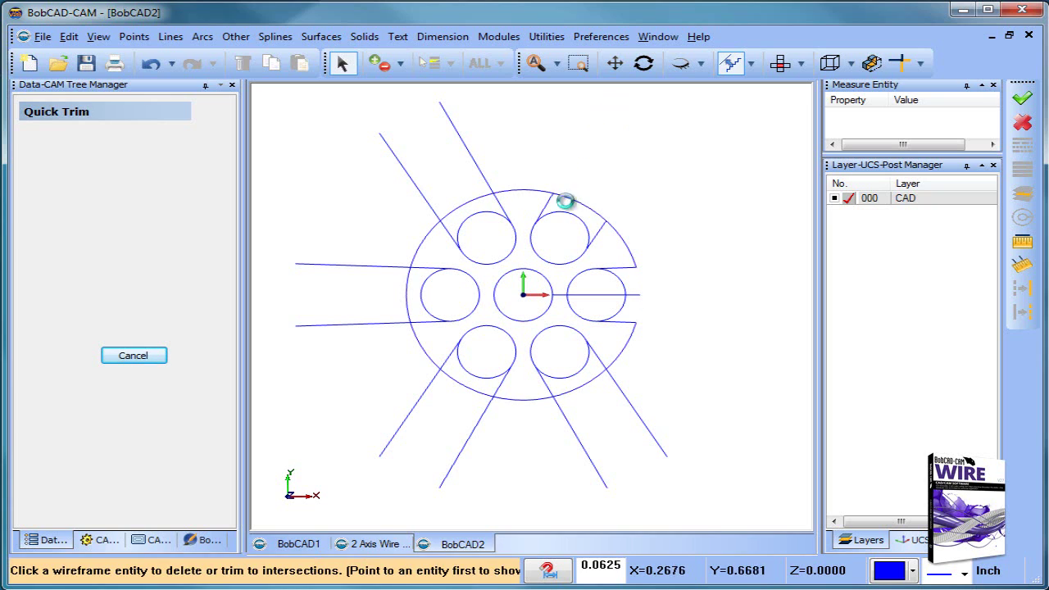
pyautogui.click(564, 202)
pyautogui.click(483, 179)
pyautogui.click(473, 205)
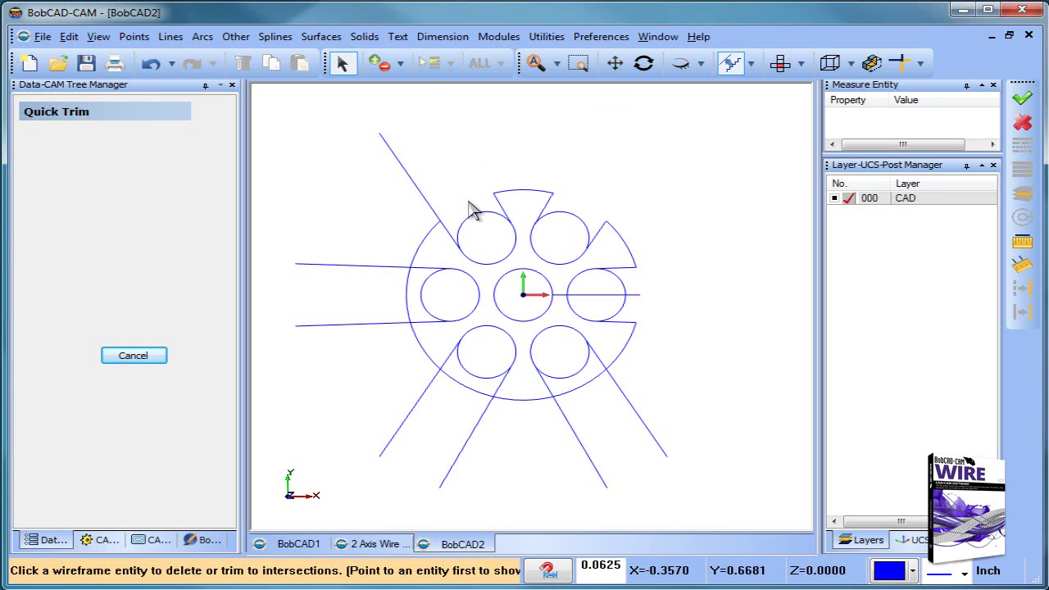
pyautogui.click(421, 193)
pyautogui.click(397, 268)
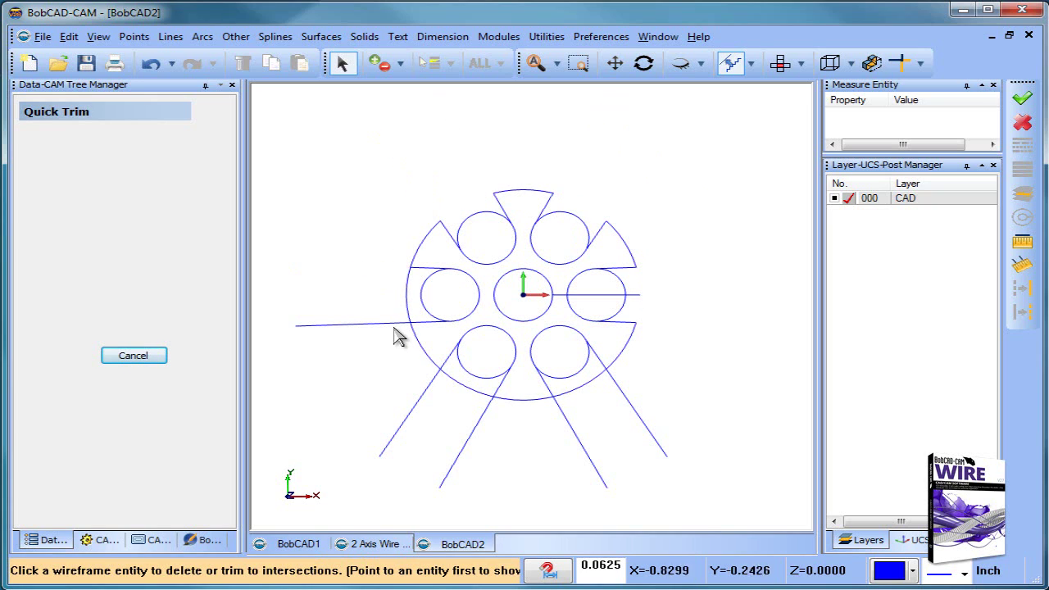
pyautogui.click(409, 320)
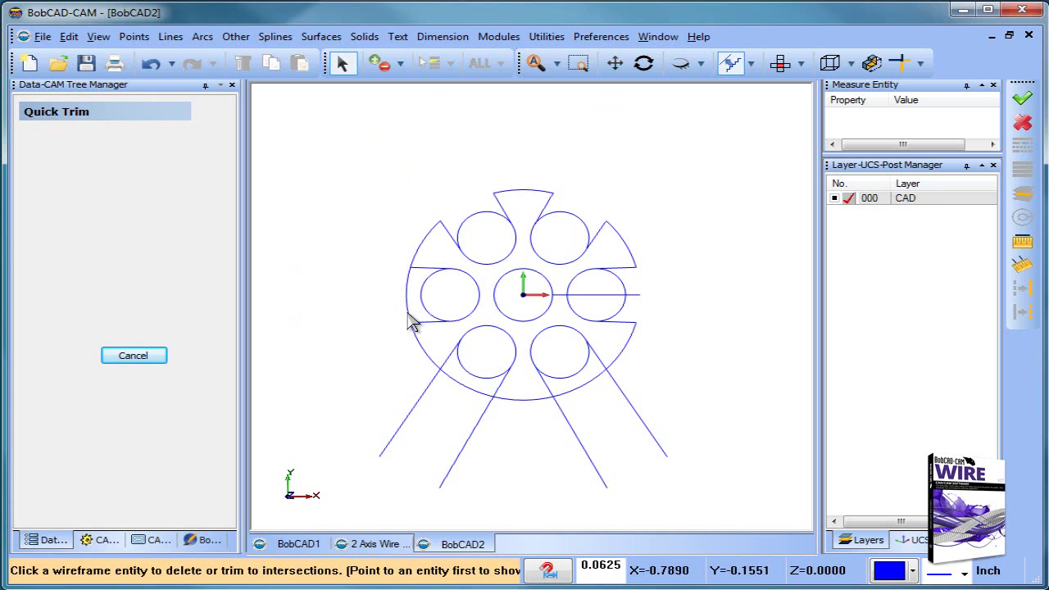
pyautogui.click(434, 386)
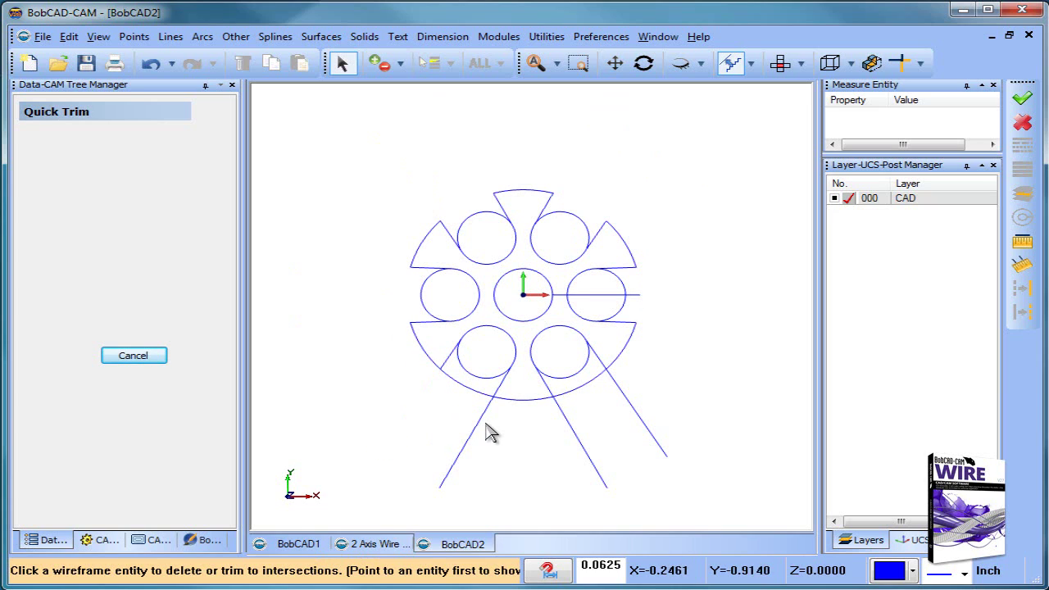
pyautogui.click(567, 426)
pyautogui.click(622, 396)
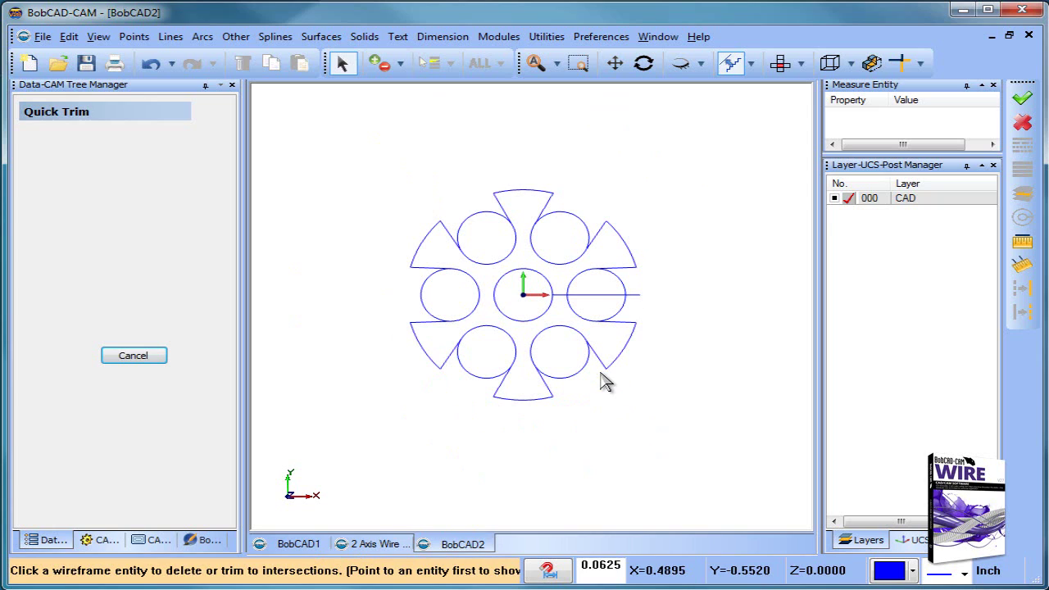
# Trim the small circles' outer arcs and stubs to close the six-slotted outline.
pyautogui.click(626, 305)
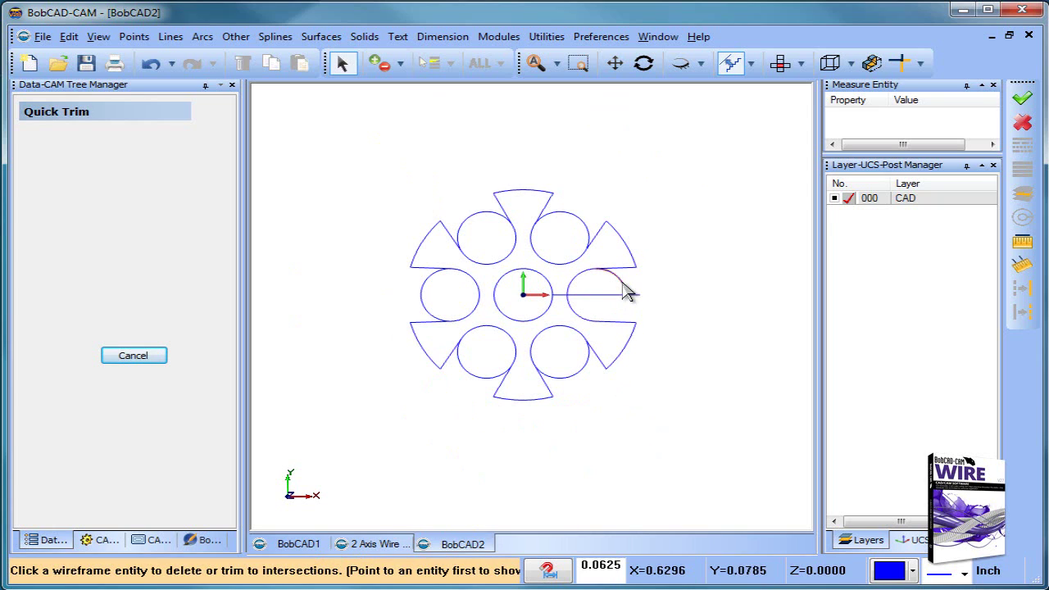
pyautogui.click(589, 231)
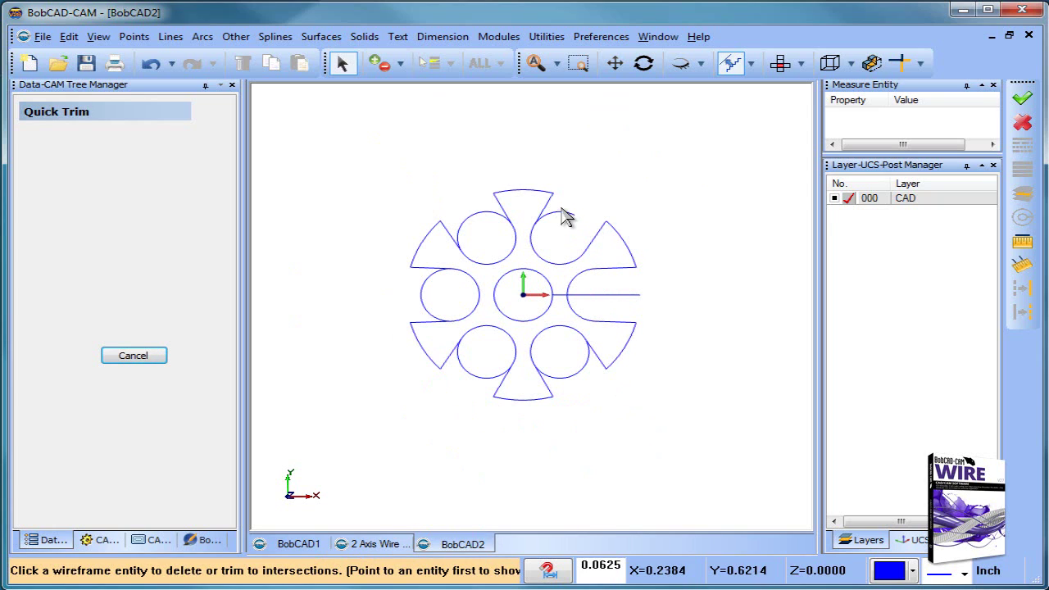
pyautogui.click(494, 214)
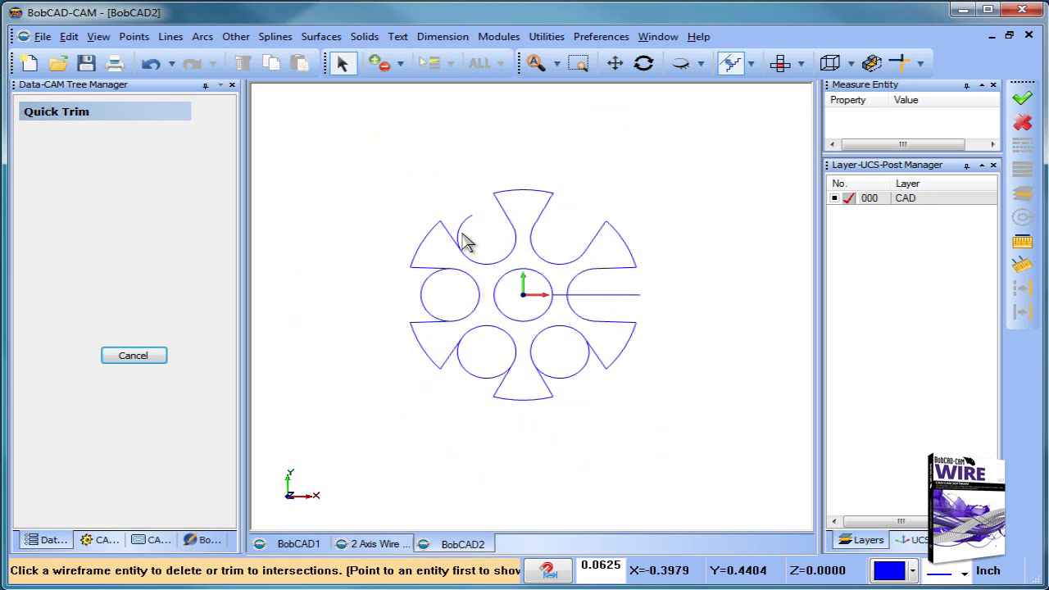
pyautogui.click(464, 229)
pyautogui.click(431, 279)
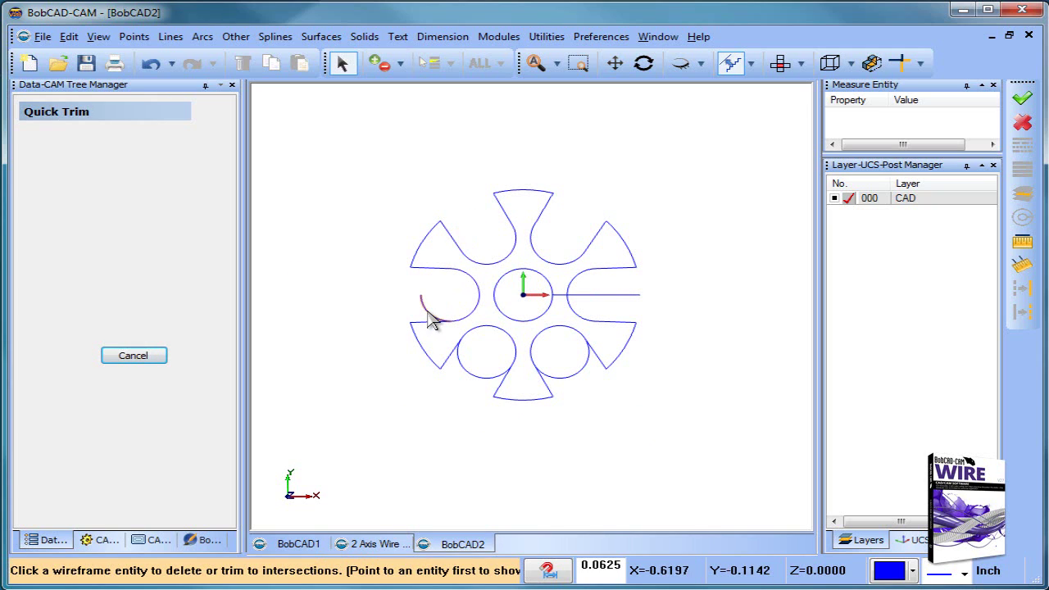
pyautogui.click(460, 360)
pyautogui.click(497, 379)
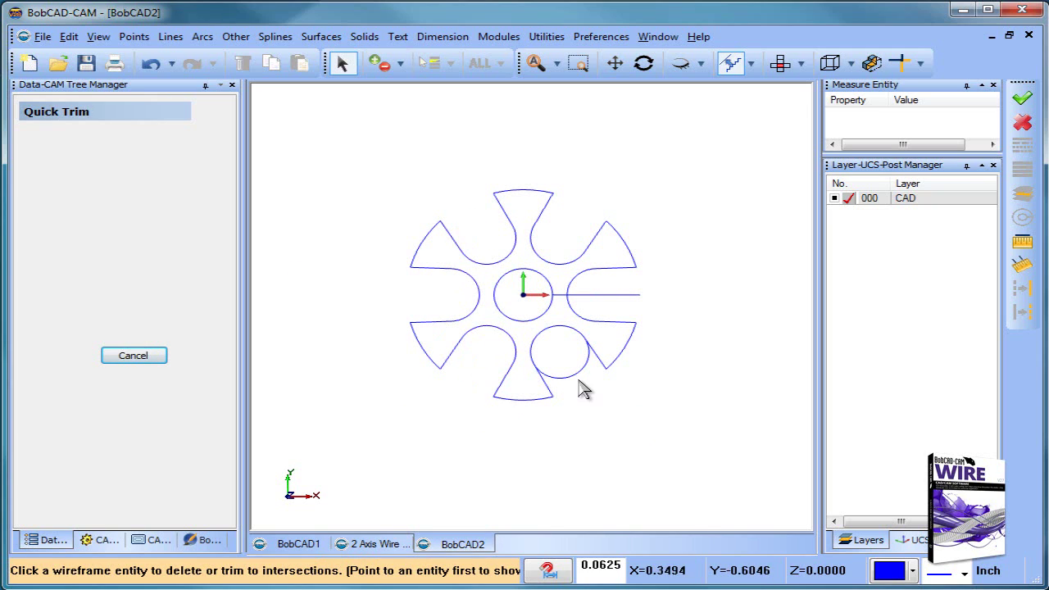
pyautogui.click(571, 384)
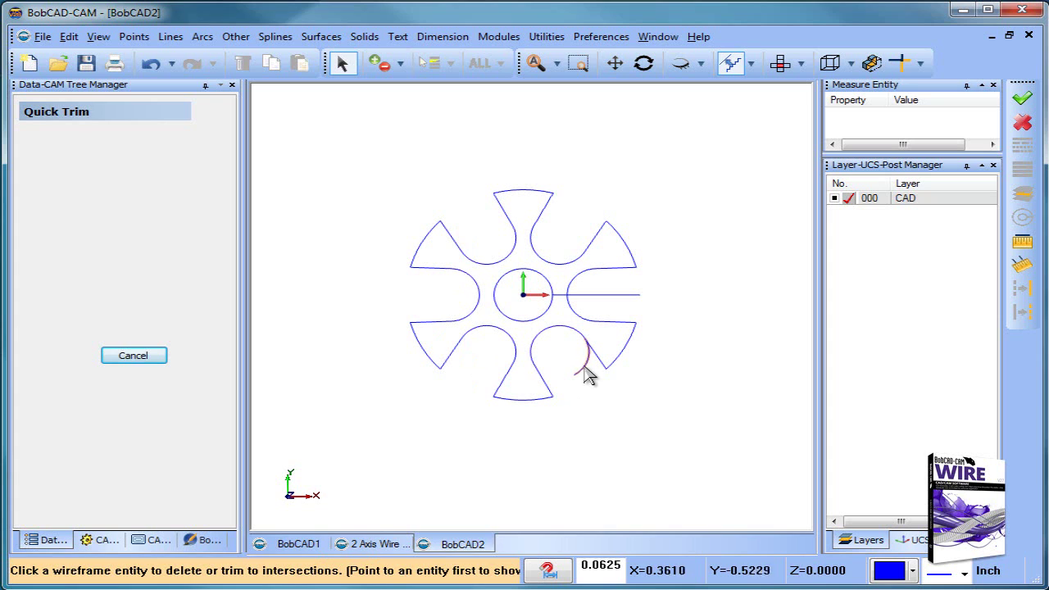
pyautogui.rightClick(742, 234)
pyautogui.click(782, 257)
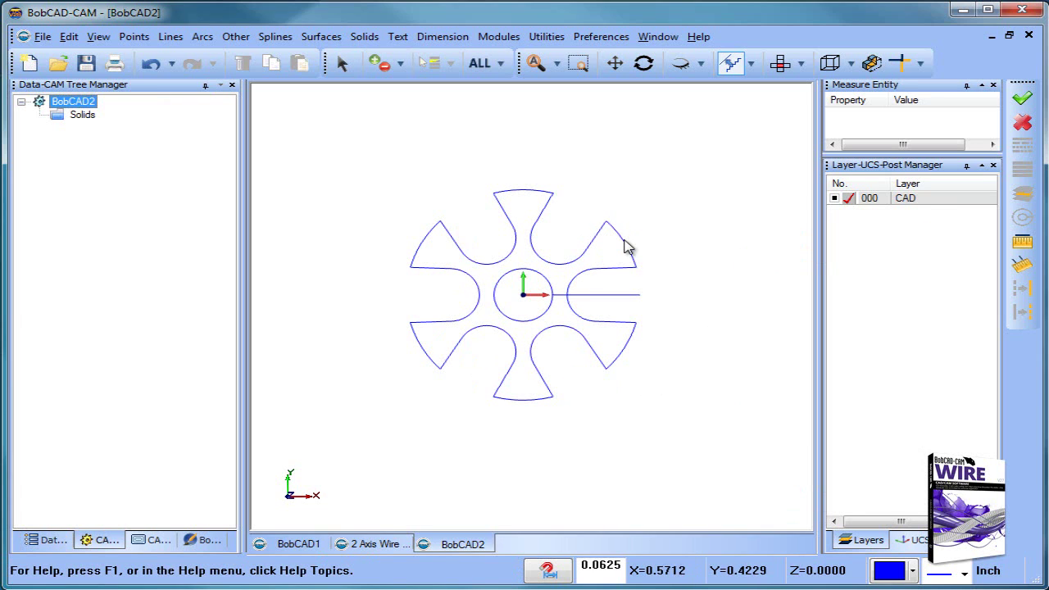
# Start the 0.0500-radius Fillet tool and round the top lobe's two corners.
pyautogui.scroll(2, 562, 221)
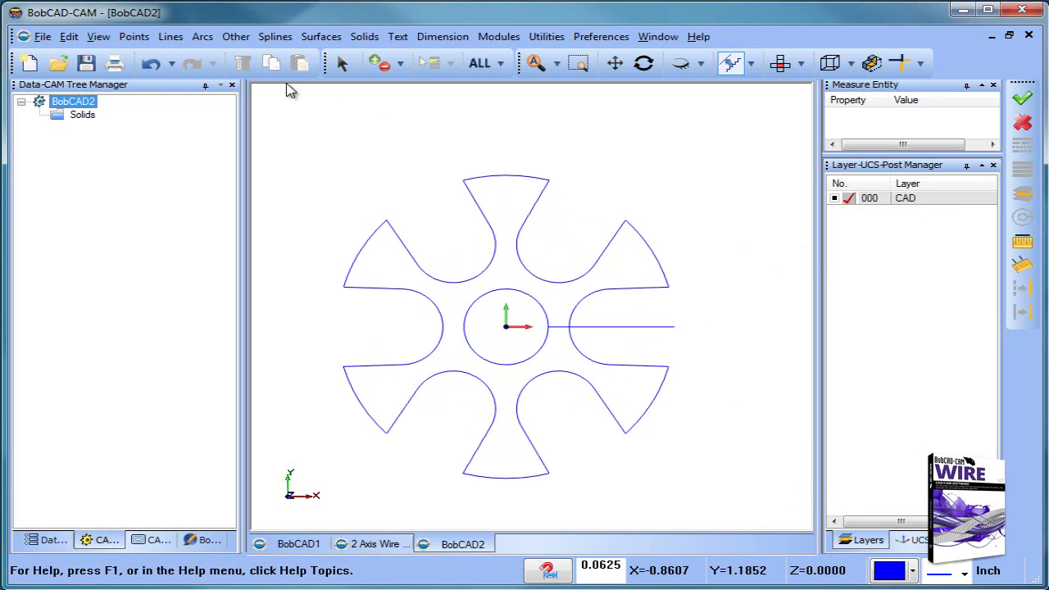
pyautogui.click(202, 36)
pyautogui.click(244, 104)
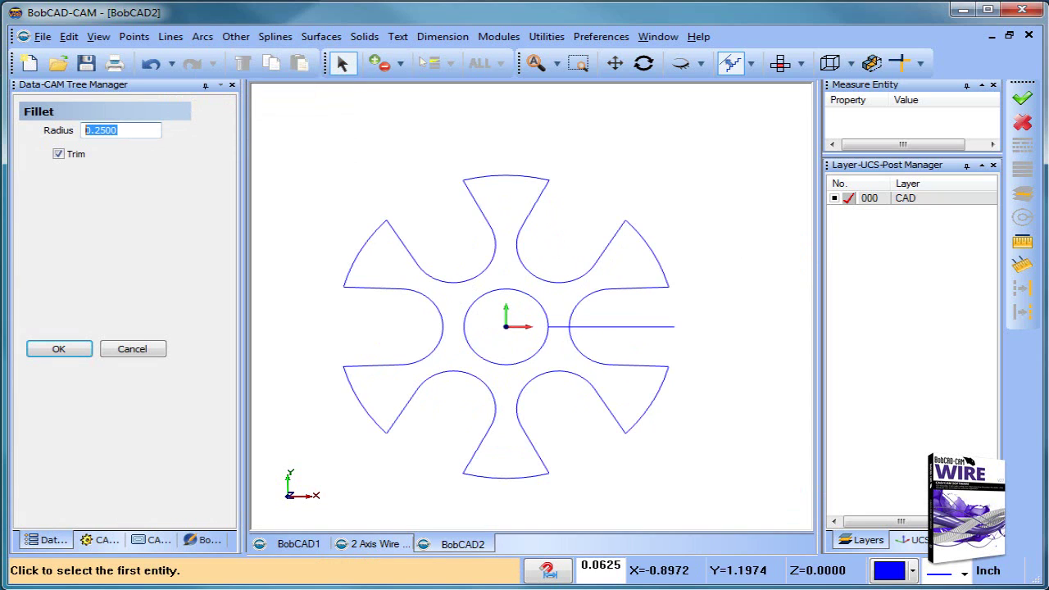
pyautogui.click(540, 187)
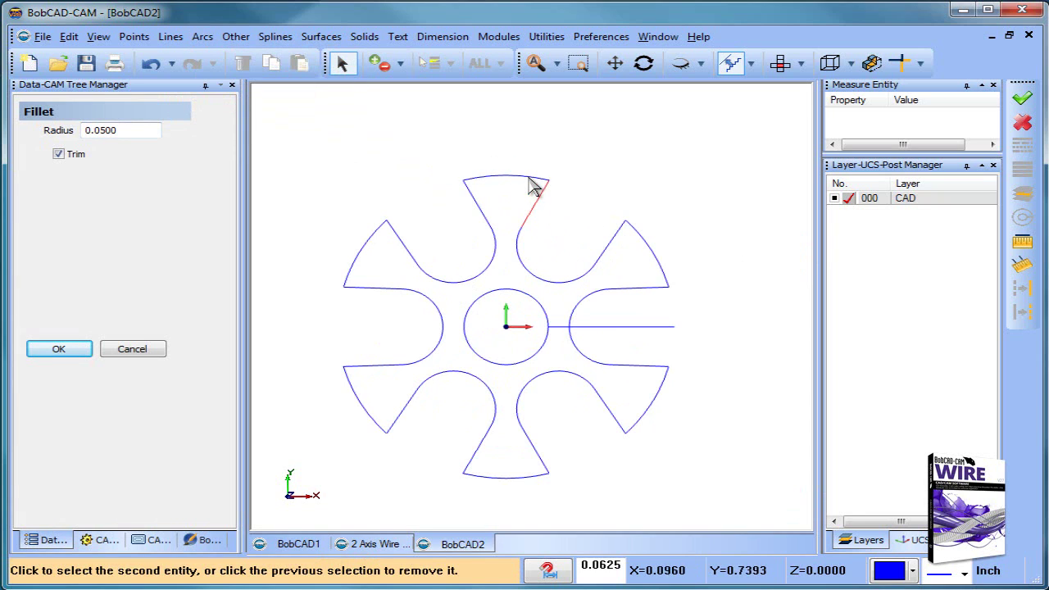
pyautogui.click(512, 176)
pyautogui.click(488, 182)
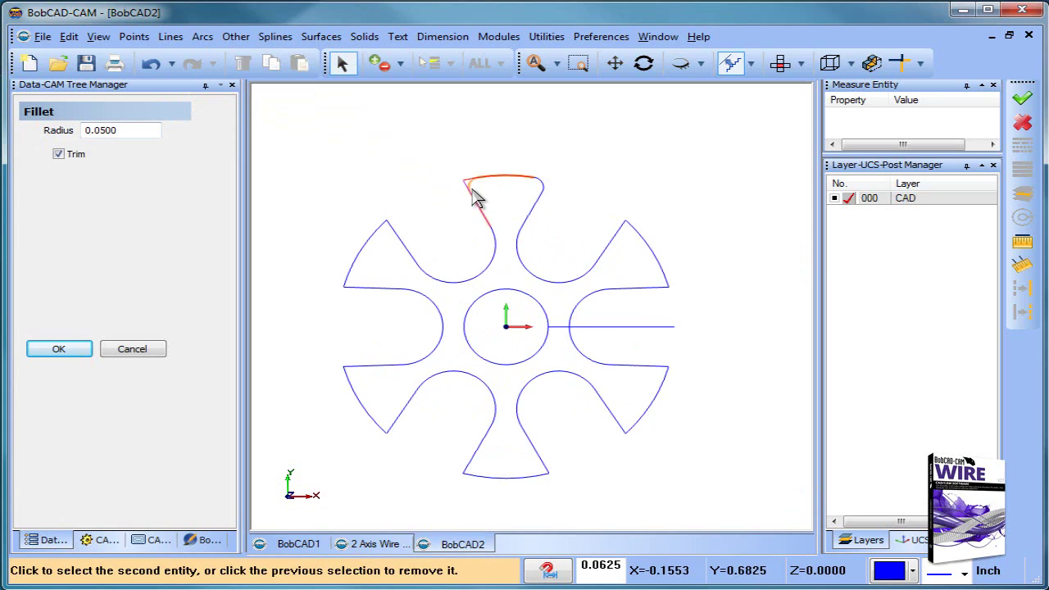
pyautogui.click(474, 191)
# Round both corners of the upper-left and lower-left lobes with 0.0500 fillets.
pyautogui.click(398, 237)
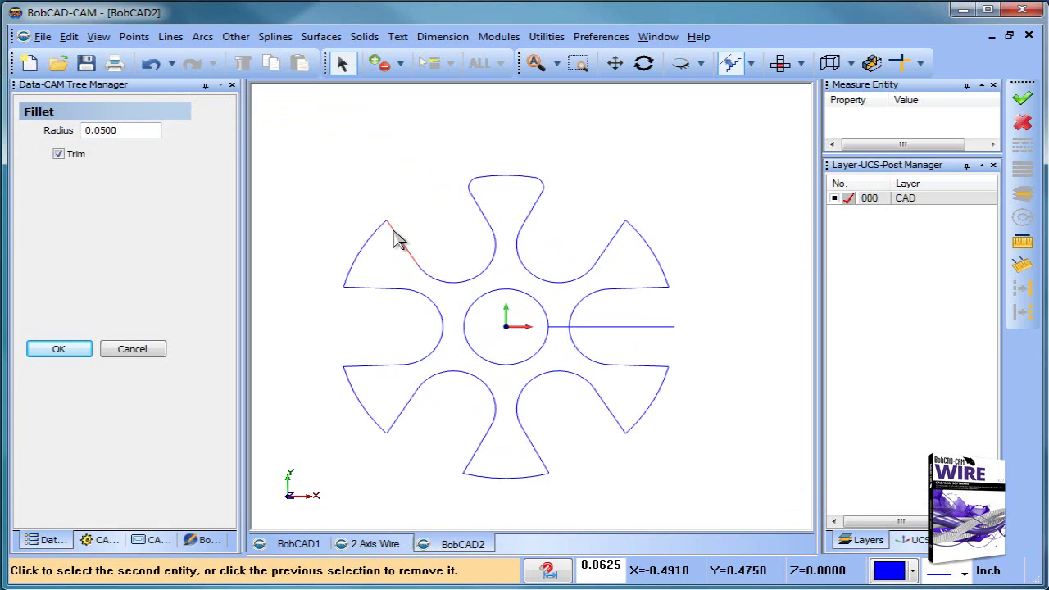
pyautogui.click(379, 237)
pyautogui.click(352, 274)
pyautogui.click(370, 289)
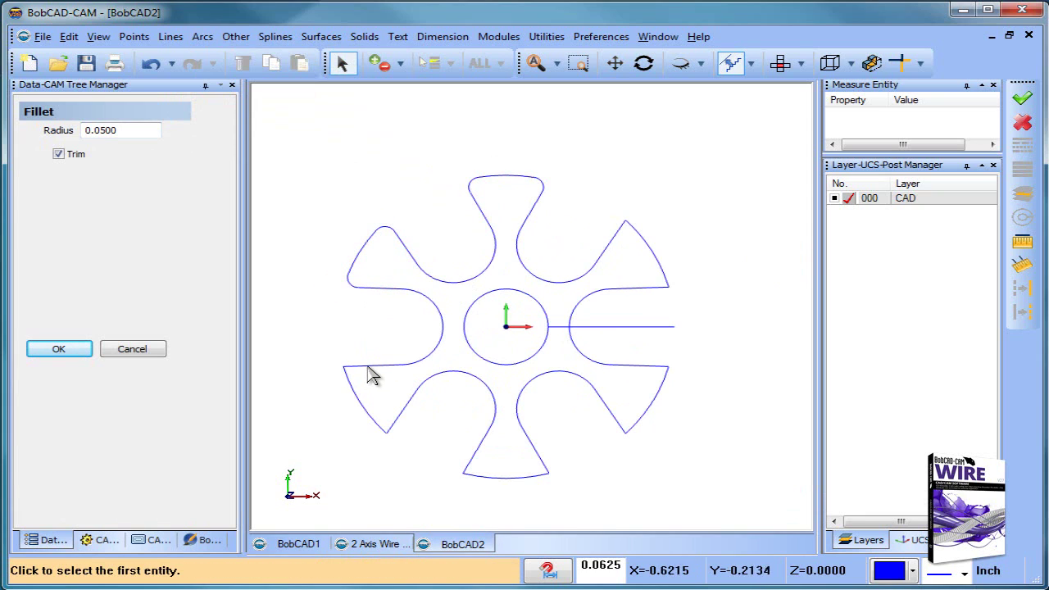
pyautogui.click(361, 366)
pyautogui.click(355, 386)
pyautogui.click(368, 410)
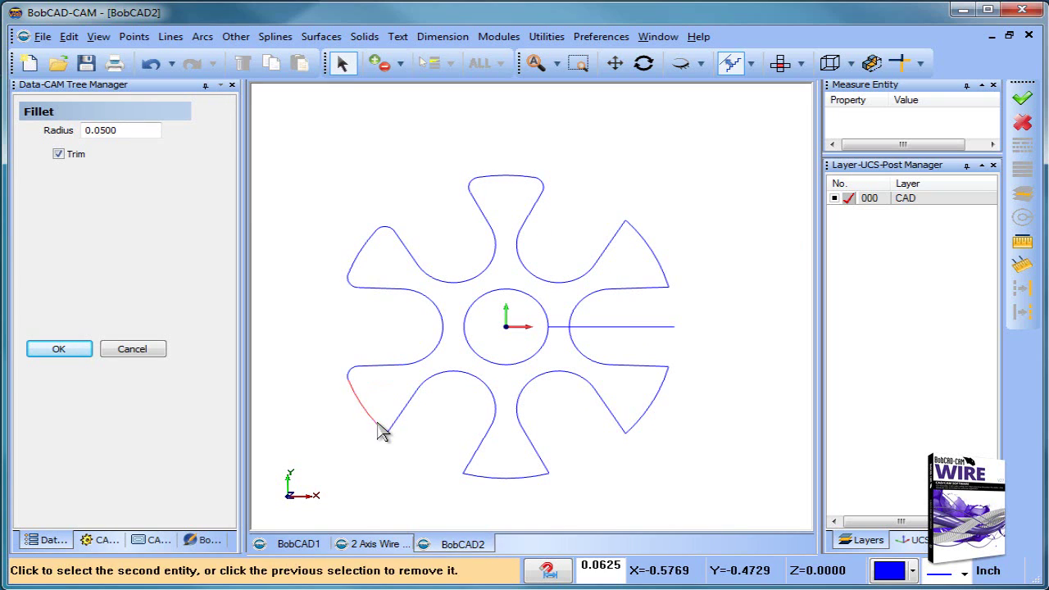
pyautogui.click(398, 419)
# Round both corners of the bottom and lower-right lobes with 0.0500 fillets.
pyautogui.click(472, 460)
pyautogui.click(499, 477)
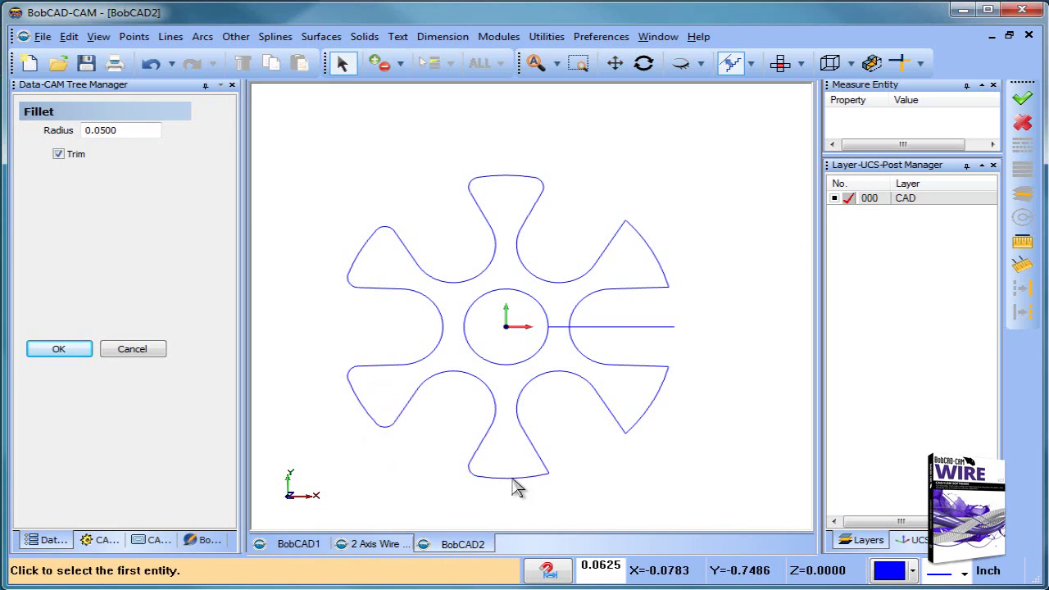
pyautogui.click(530, 477)
pyautogui.click(544, 464)
pyautogui.click(621, 427)
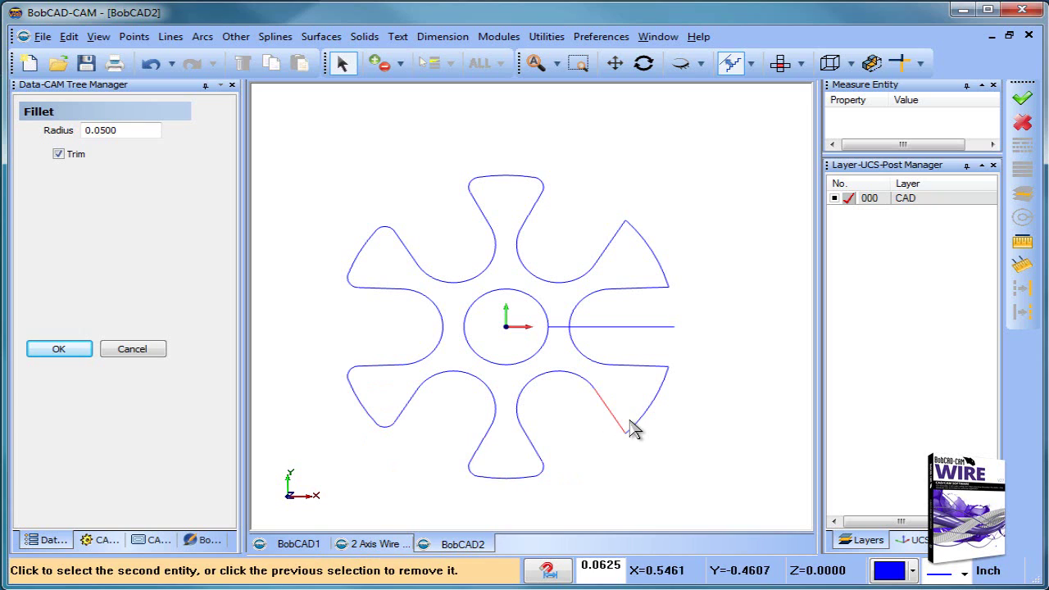
pyautogui.click(644, 416)
pyautogui.click(657, 385)
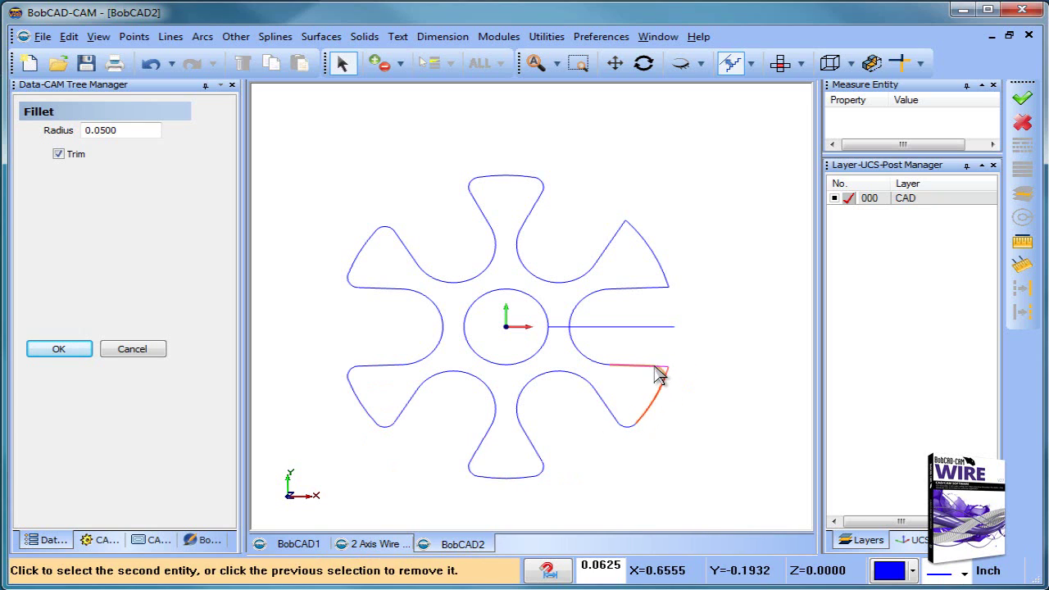
pyautogui.click(656, 371)
# Fillet the upper-right lobe's two corners, then cancel the fillet tool.
pyautogui.click(662, 287)
pyautogui.click(662, 279)
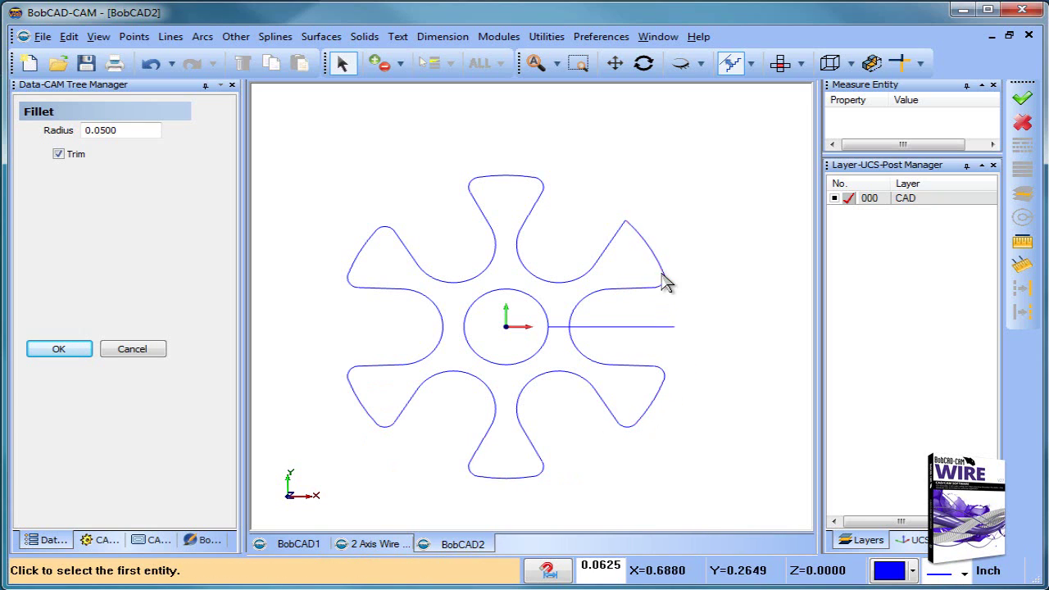
pyautogui.click(639, 237)
pyautogui.click(615, 239)
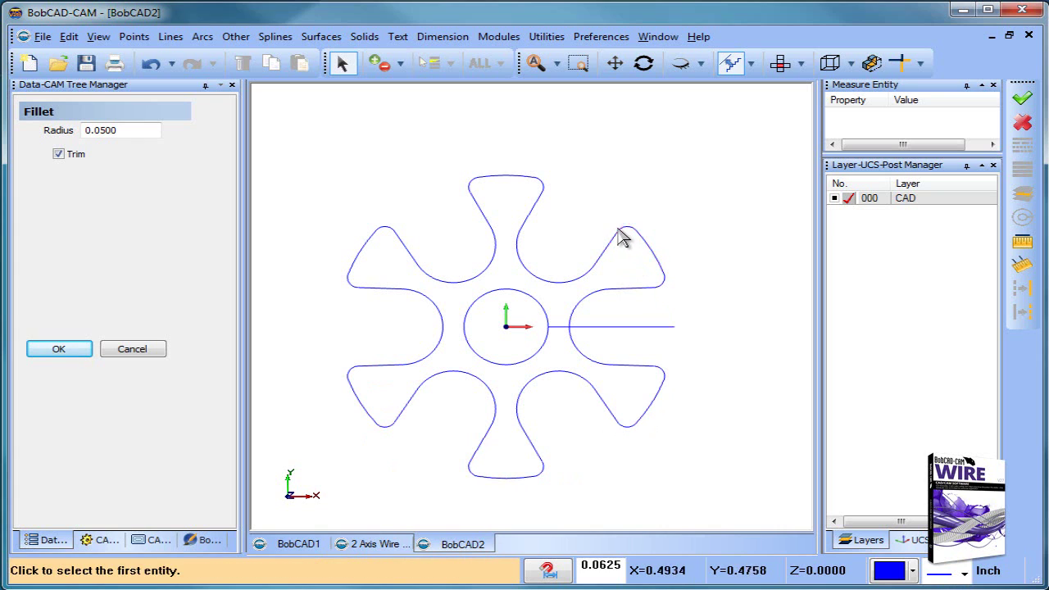
pyautogui.rightClick(612, 181)
pyautogui.click(653, 205)
# Delete the horizontal line right of the centre circle and recentre the part in view.
pyautogui.scroll(-3, 653, 206)
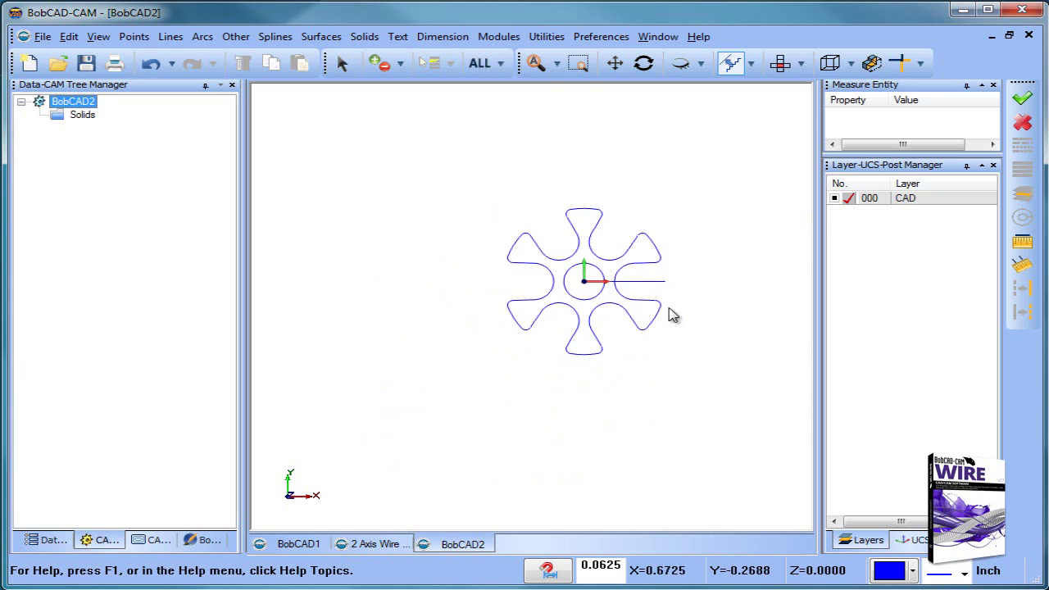
pyautogui.moveTo(671, 312); pyautogui.dragTo(468, 351, button='middle')
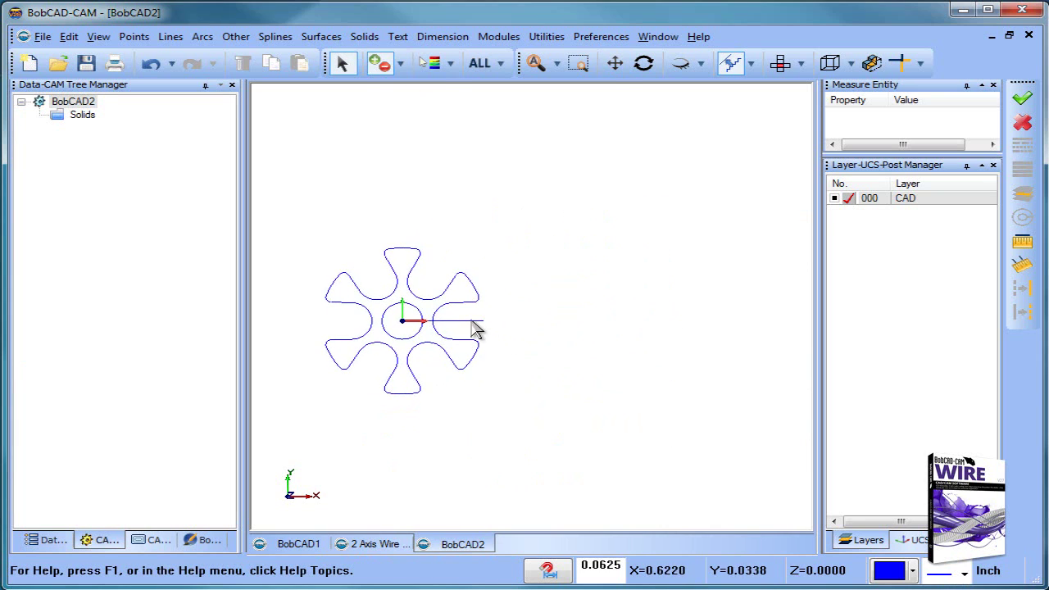
pyautogui.click(475, 322)
pyautogui.press('Delete')
pyautogui.scroll(-1, 569, 355)
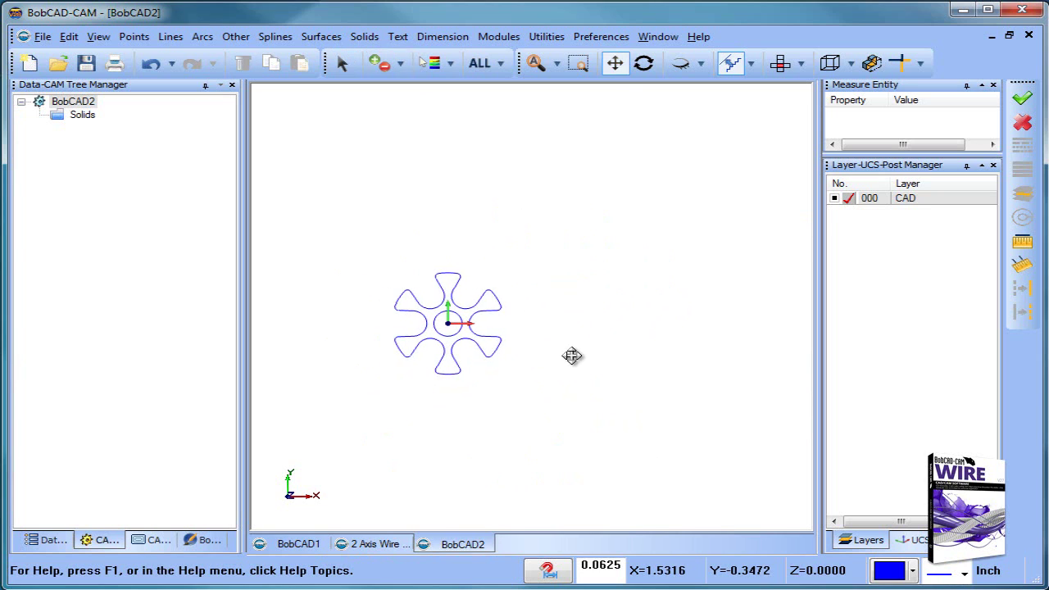
pyautogui.scroll(3, 532, 352)
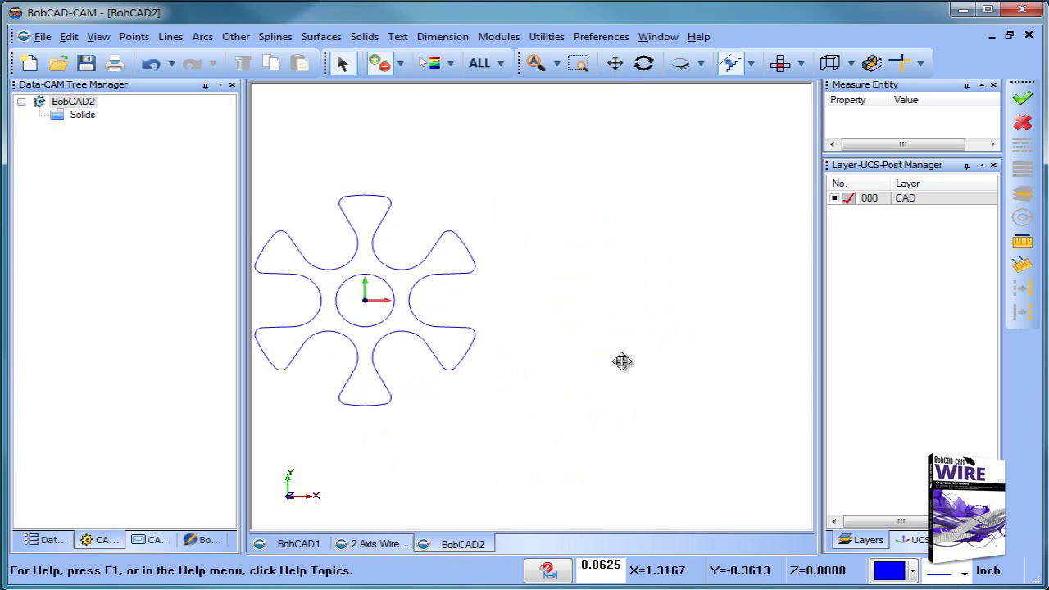
pyautogui.moveTo(623, 358); pyautogui.dragTo(572, 306, button='middle')
pyautogui.scroll(-2, 618, 363)
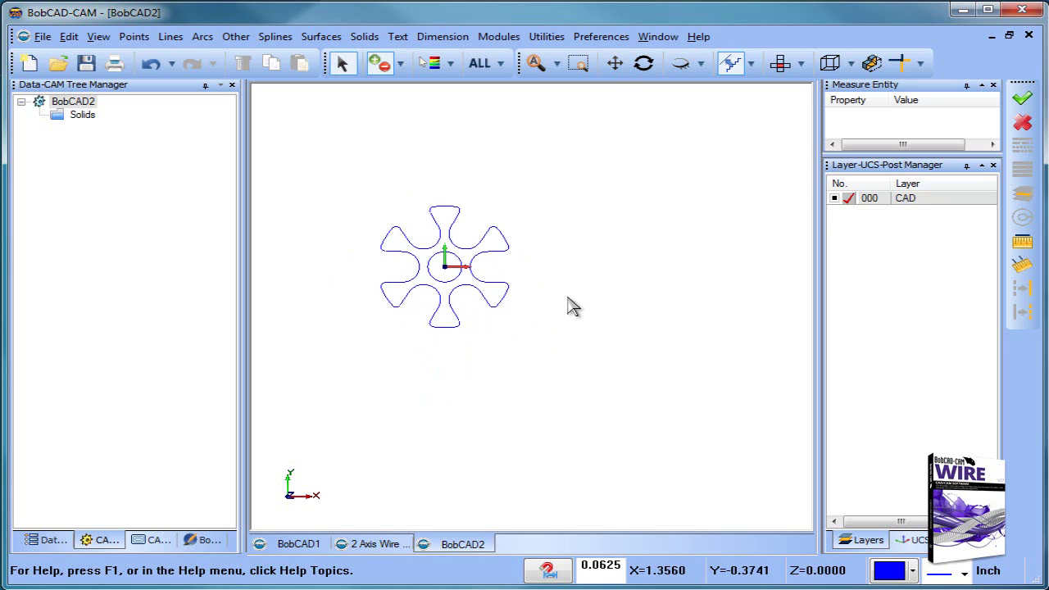
# Start Translate with Copy enabled (count 4) and select the six-lobe part.
pyautogui.click(544, 39)
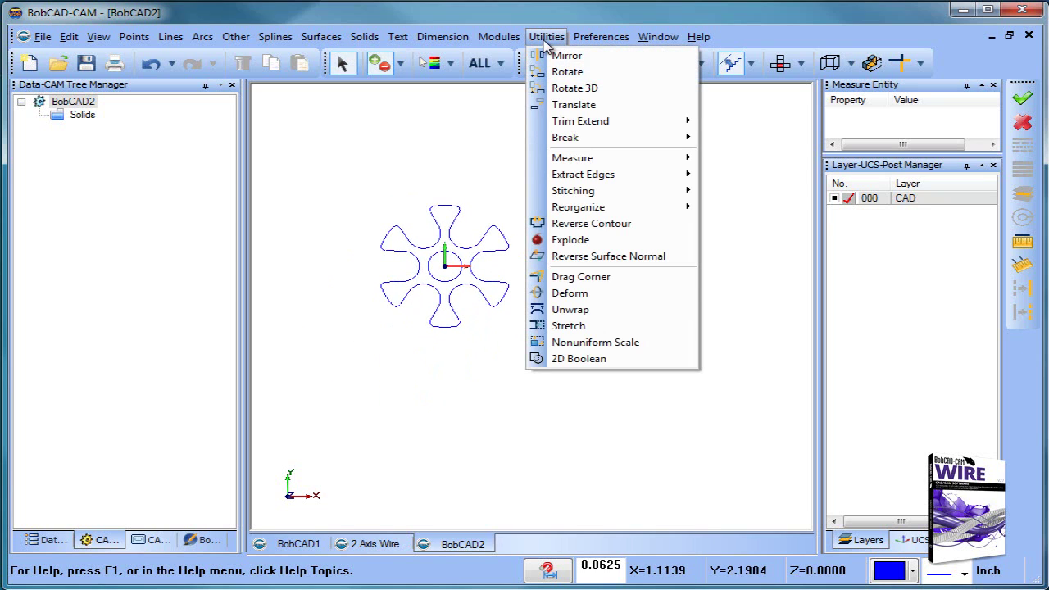
pyautogui.click(566, 104)
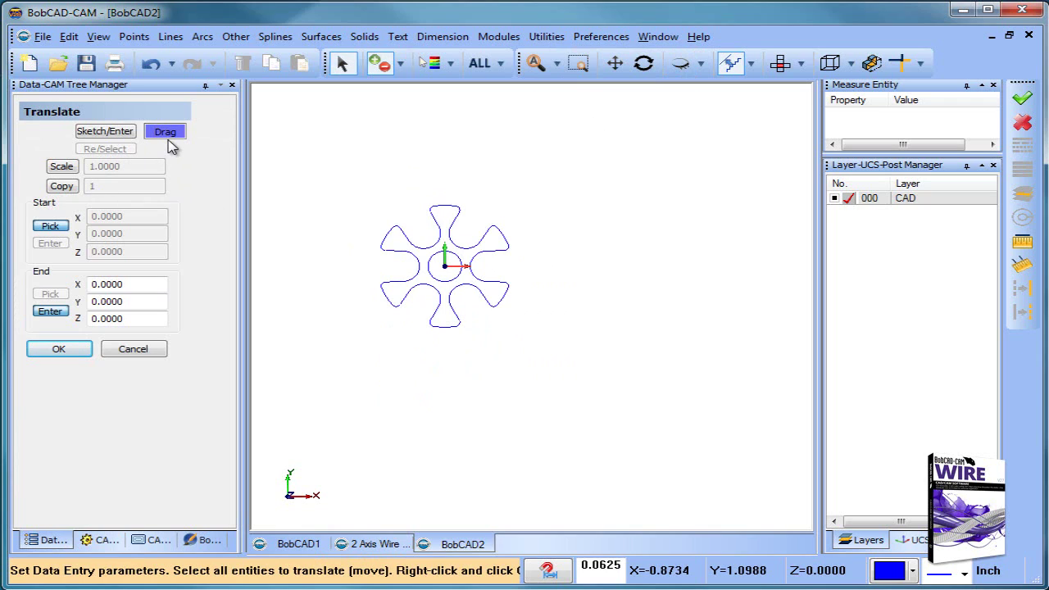
pyautogui.click(63, 186)
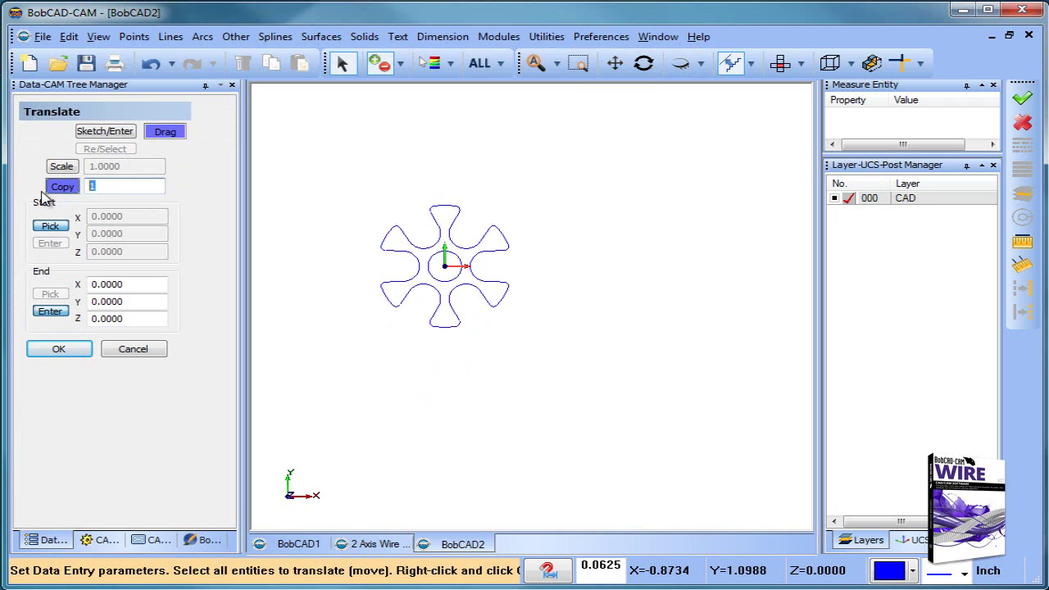
pyautogui.click(444, 214)
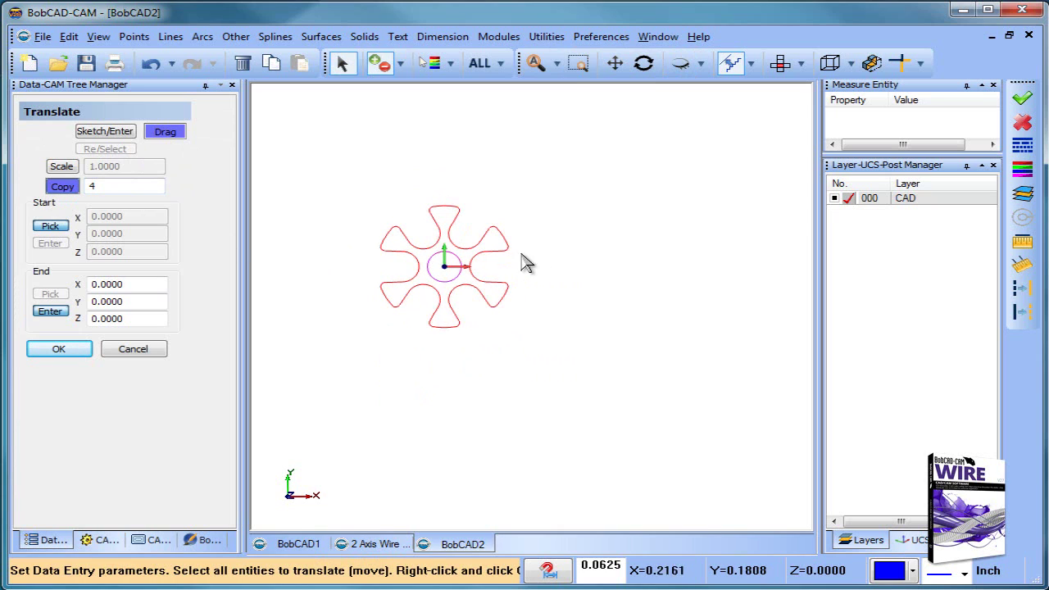
pyautogui.rightClick(544, 269)
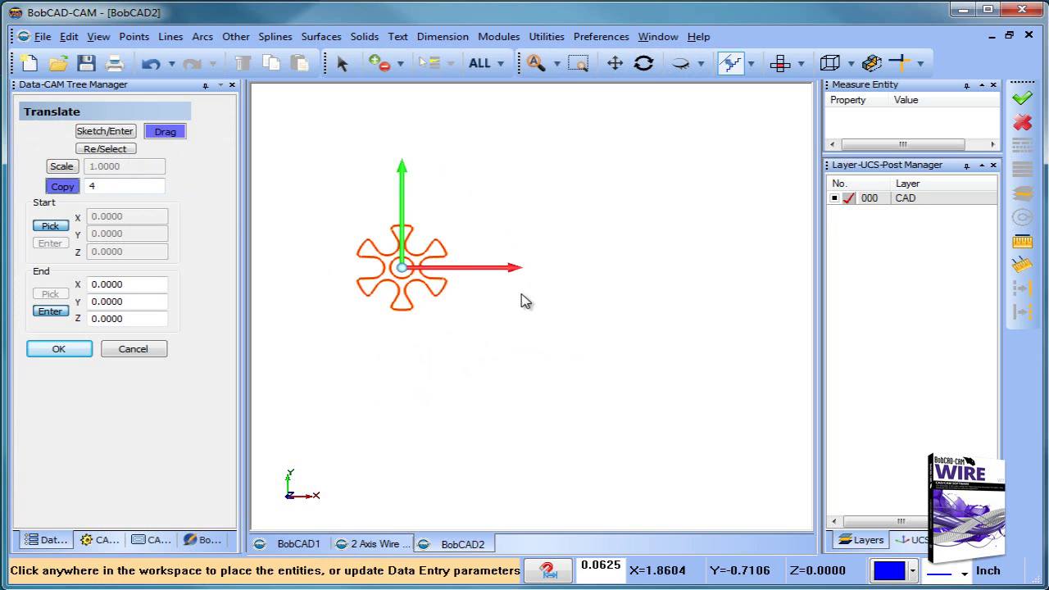
# Place the four copies in a row at End X 1.5625 and confirm.
pyautogui.scroll(-1, 547, 270)
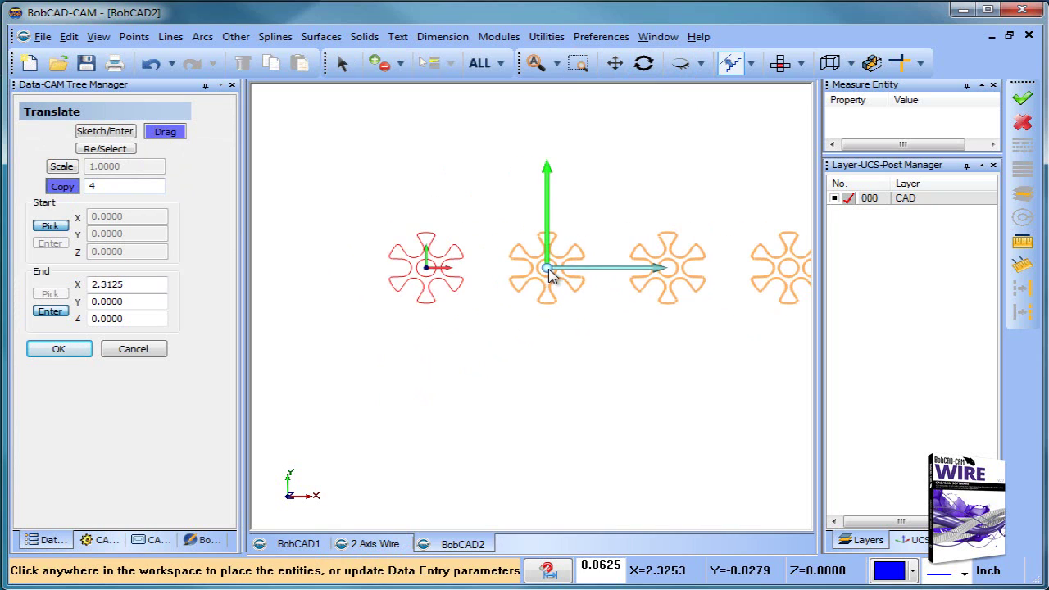
pyautogui.moveTo(548, 270); pyautogui.dragTo(442, 260, button='middle')
pyautogui.scroll(-2, 442, 260)
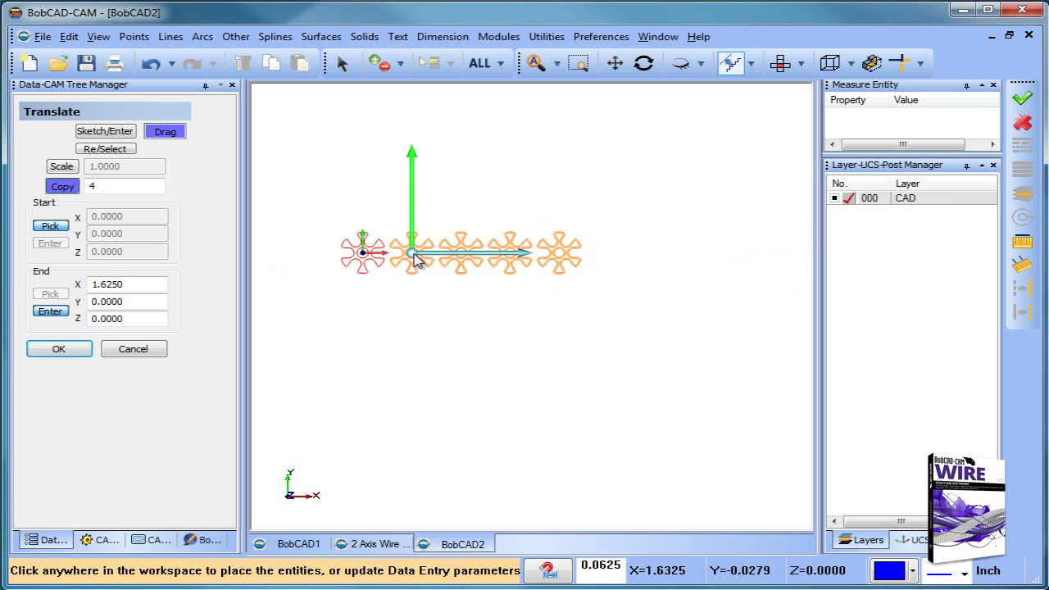
pyautogui.scroll(3, 414, 261)
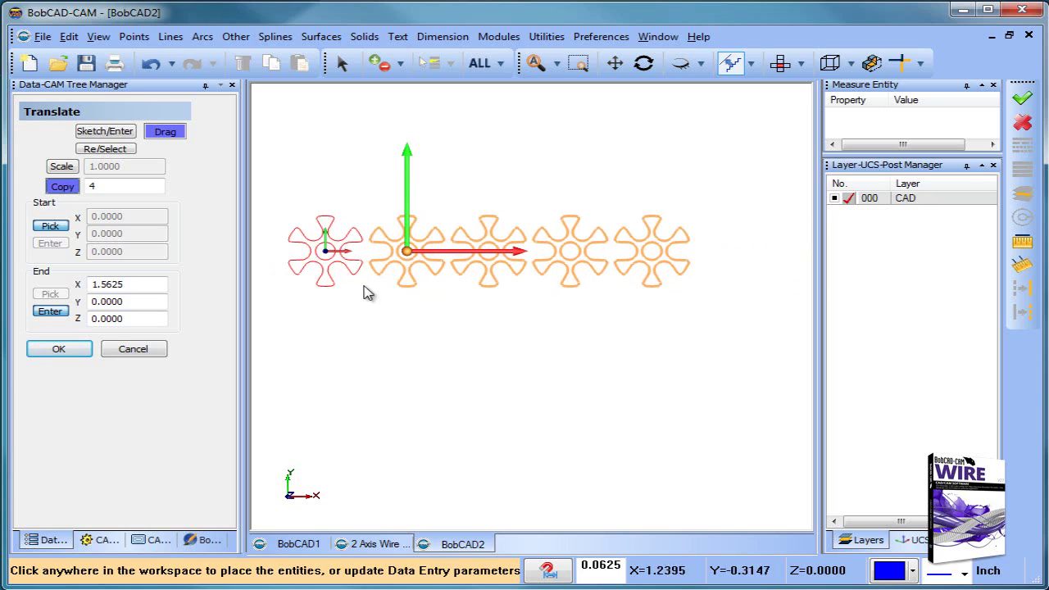
pyautogui.click(82, 349)
pyautogui.scroll(2, 398, 311)
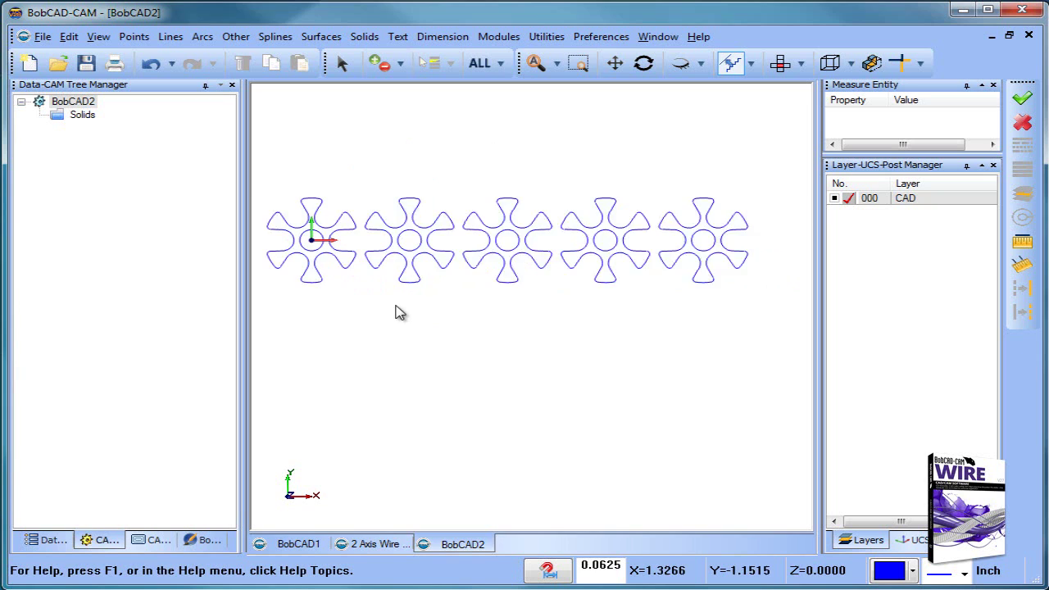
pyautogui.moveTo(398, 311); pyautogui.dragTo(461, 344, button='middle')
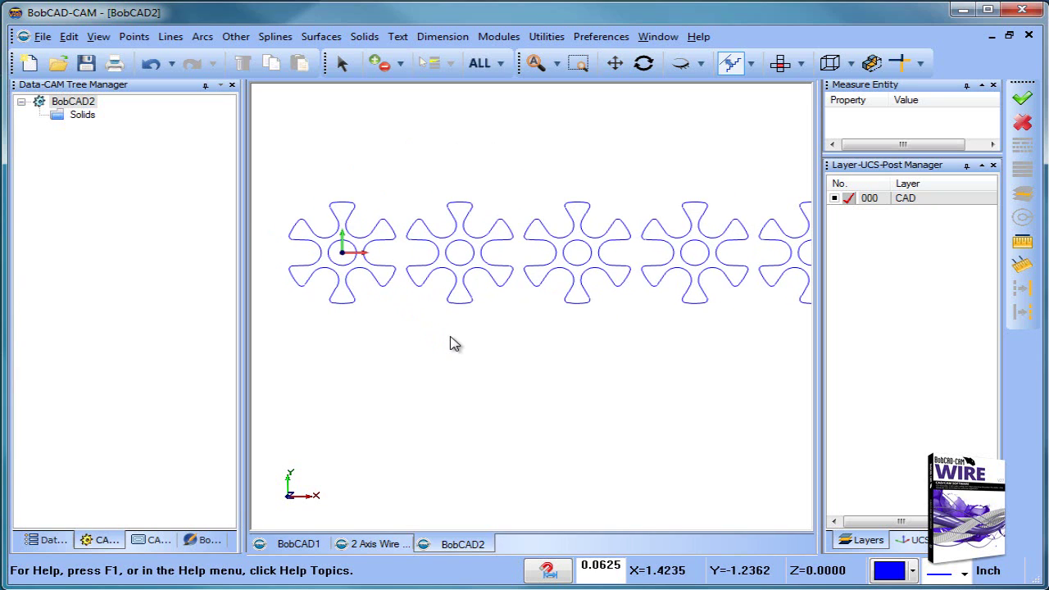
pyautogui.scroll(-3, 455, 344)
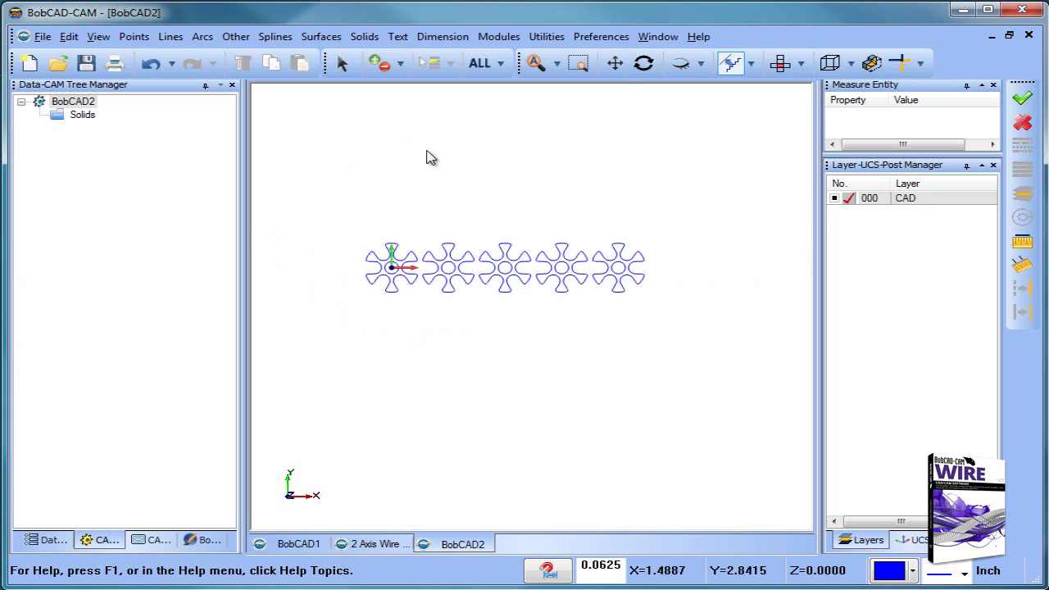
# Start a rectangle anchored at its left origin with X -1.0000.
pyautogui.click(235, 36)
pyautogui.click(264, 54)
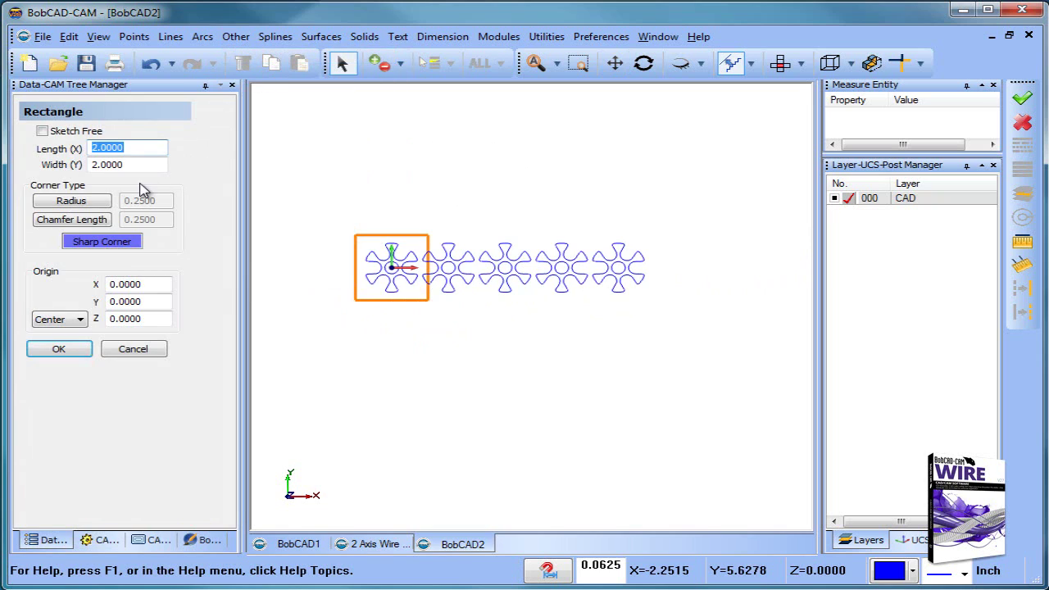
pyautogui.write('4')
pyautogui.click(129, 165)
pyautogui.click(59, 319)
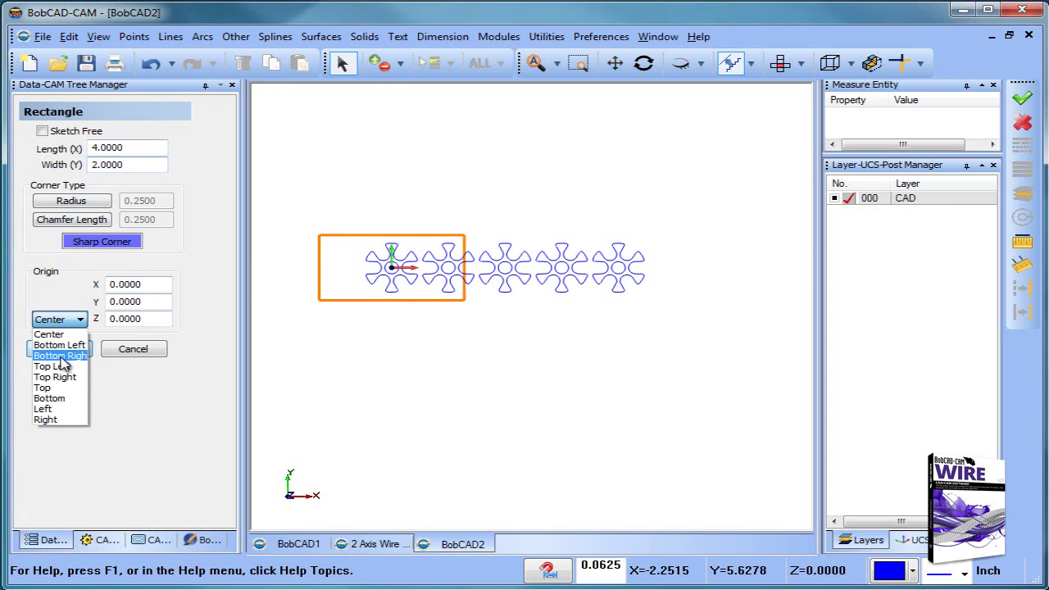
pyautogui.click(66, 408)
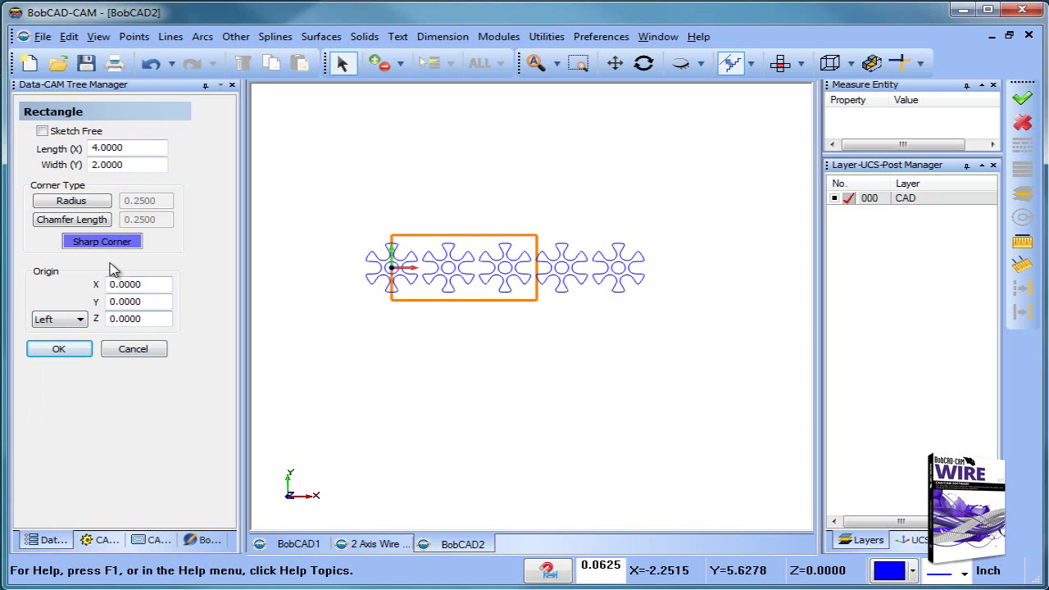
pyautogui.click(148, 287)
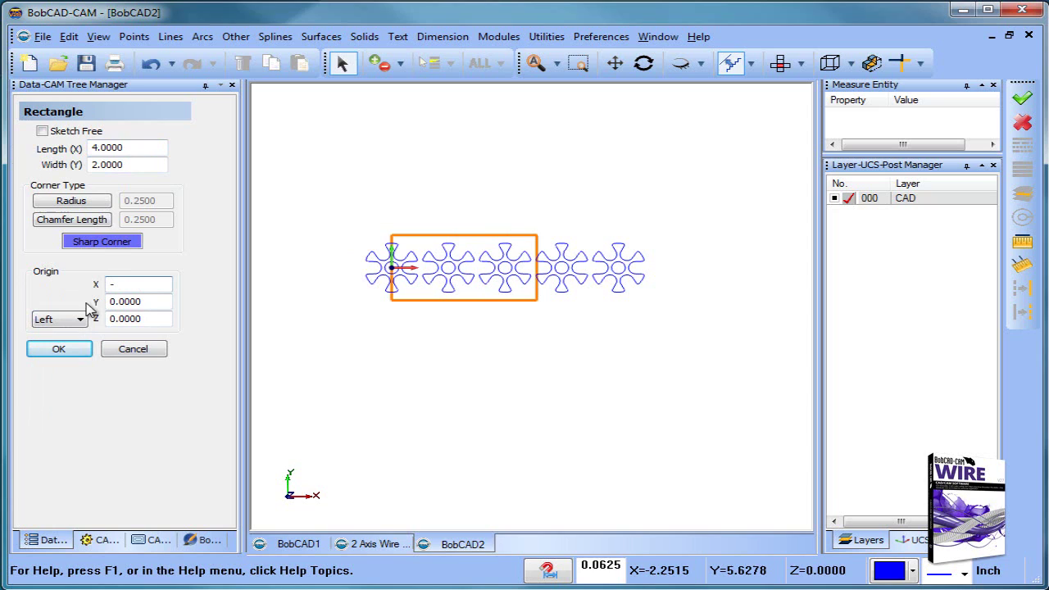
pyautogui.click(152, 303)
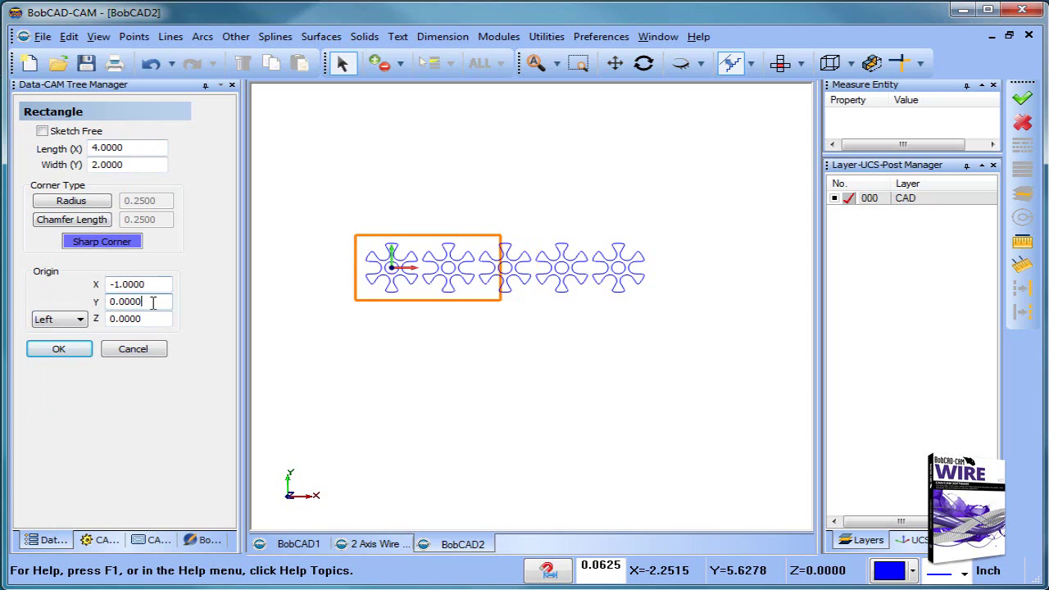
# Set the rectangle length to 8.5 with width 2 and create it.
pyautogui.click(137, 146)
pyautogui.write('5')
pyautogui.press('Tab')
pyautogui.moveTo(125, 147); pyautogui.dragTo(108, 146)
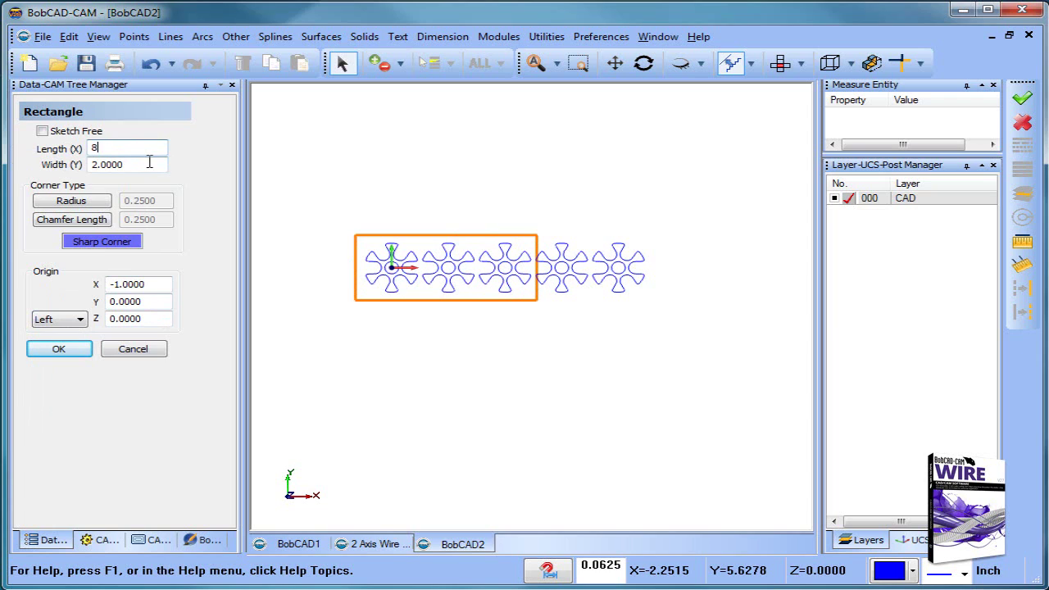
pyautogui.write('8')
pyautogui.press('Tab')
pyautogui.click(135, 147)
pyautogui.write('9')
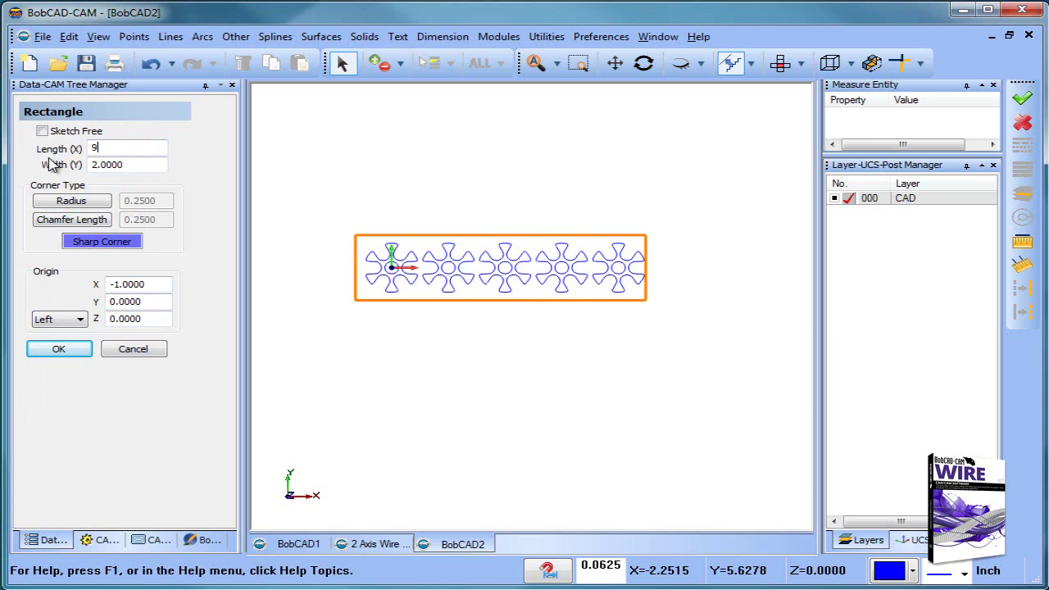
pyautogui.press('Tab')
pyautogui.moveTo(130, 147); pyautogui.dragTo(35, 152)
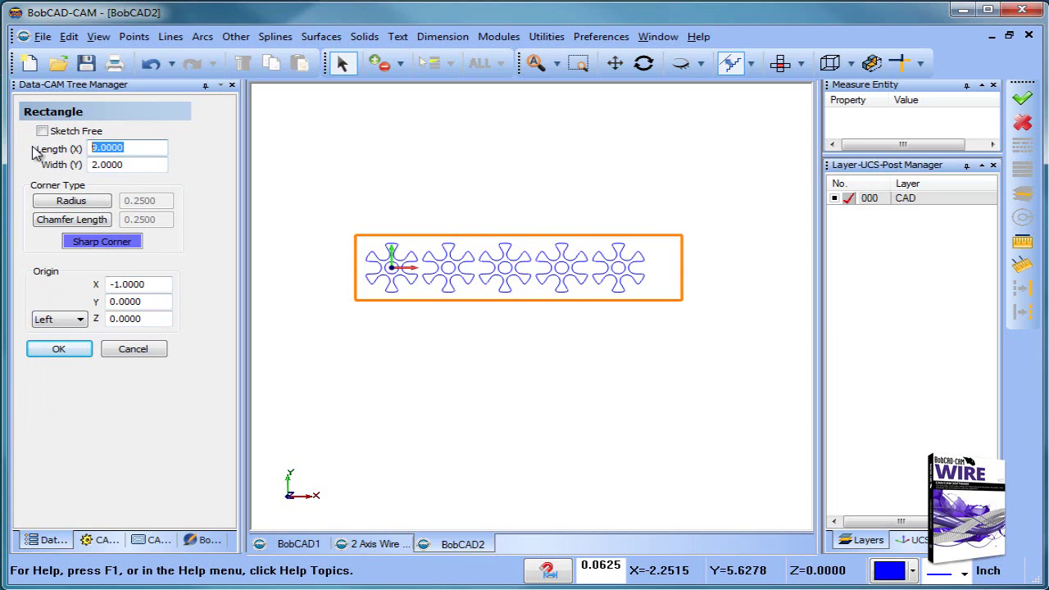
pyautogui.press('Tab')
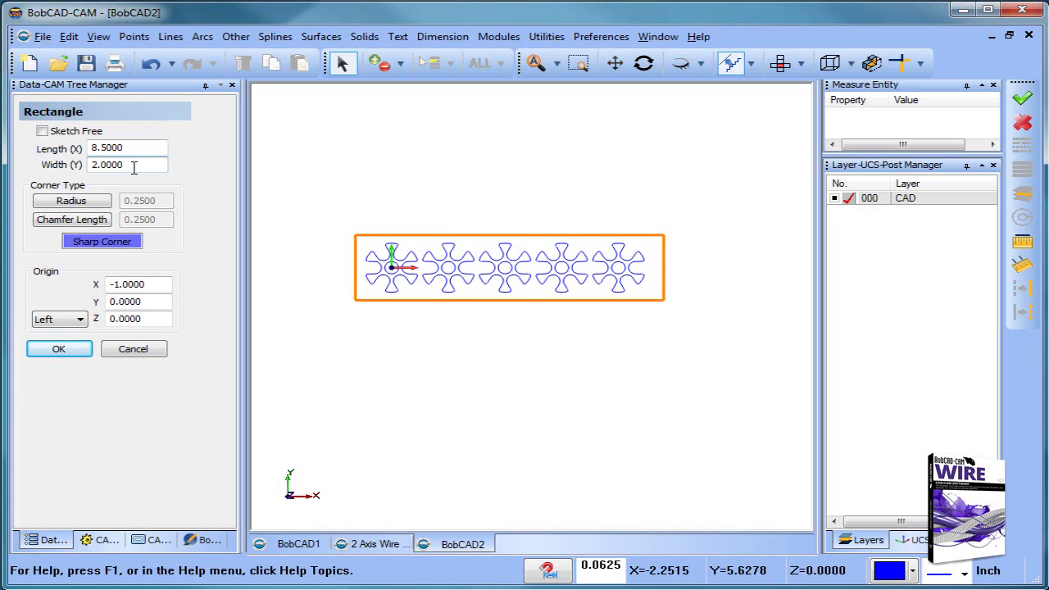
pyautogui.click(64, 349)
pyautogui.scroll(1, 474, 338)
pyautogui.scroll(-1, 446, 312)
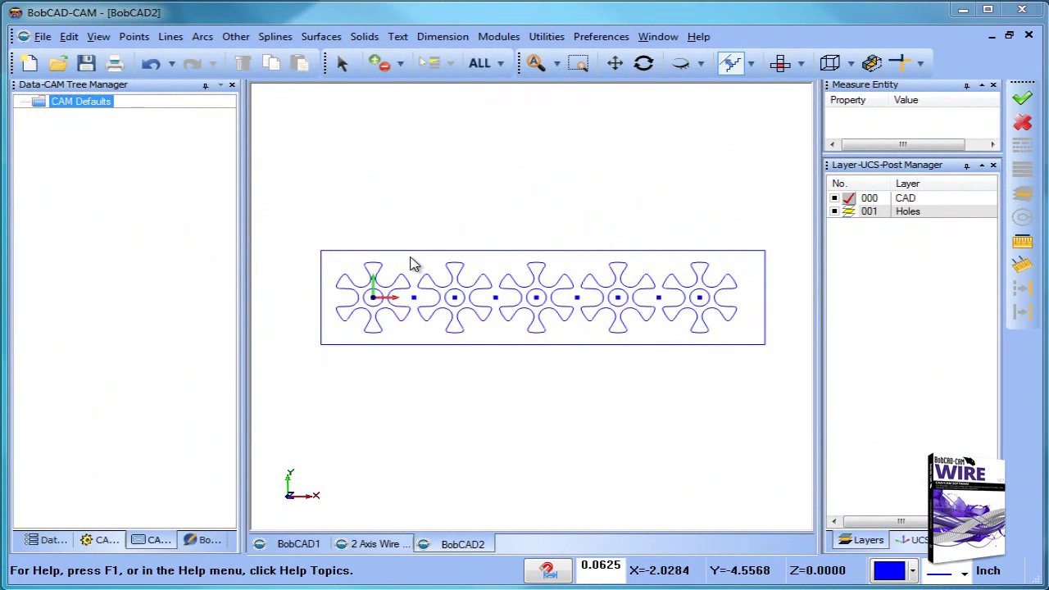
# Start a new Wire EDM job using the Makino_MGW-S machine.
pyautogui.rightClick(85, 108)
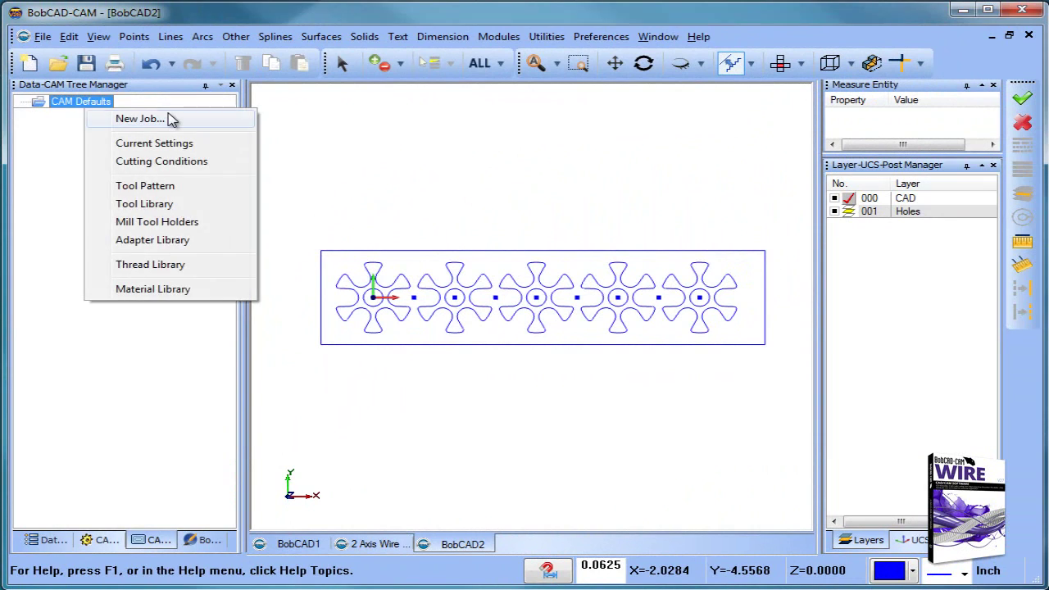
pyautogui.click(141, 119)
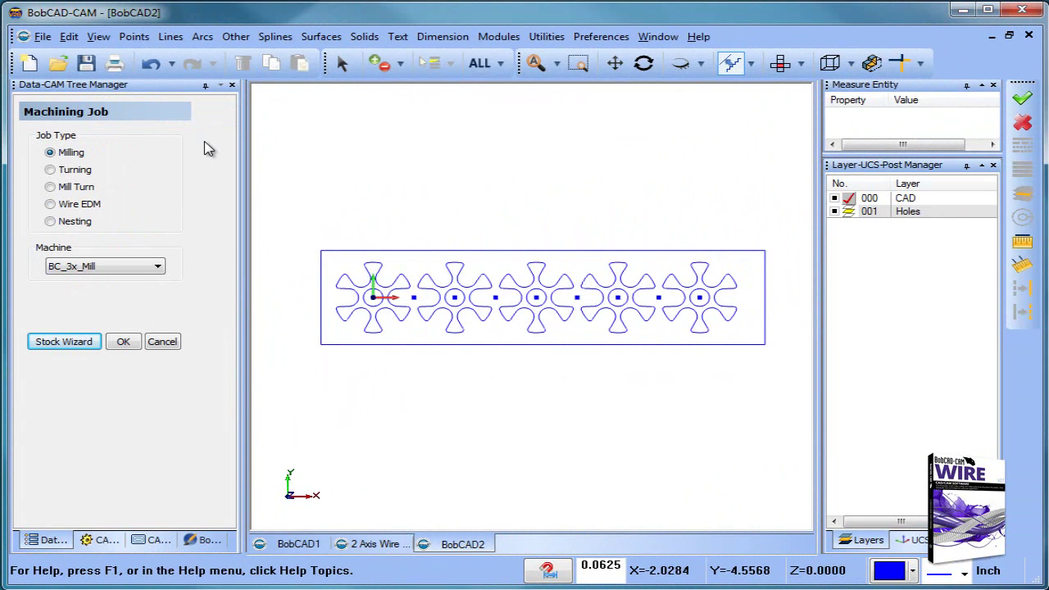
pyautogui.click(51, 204)
pyautogui.click(97, 267)
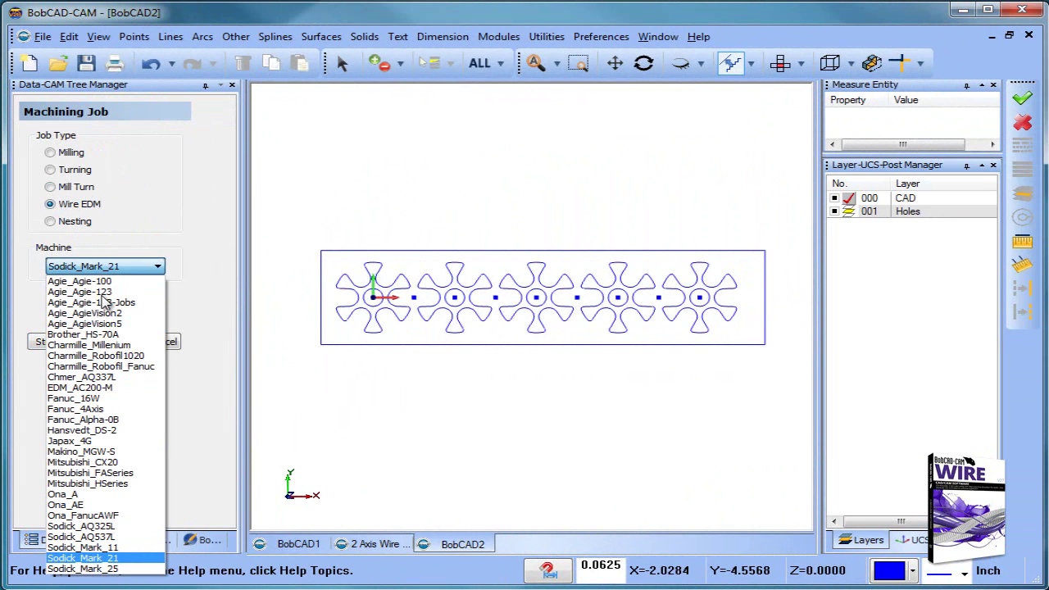
pyautogui.click(109, 451)
pyautogui.click(70, 344)
# Accept the workpiece, rectangular stock and Machine Setup - 1 defaults to finish the job.
pyautogui.click(133, 272)
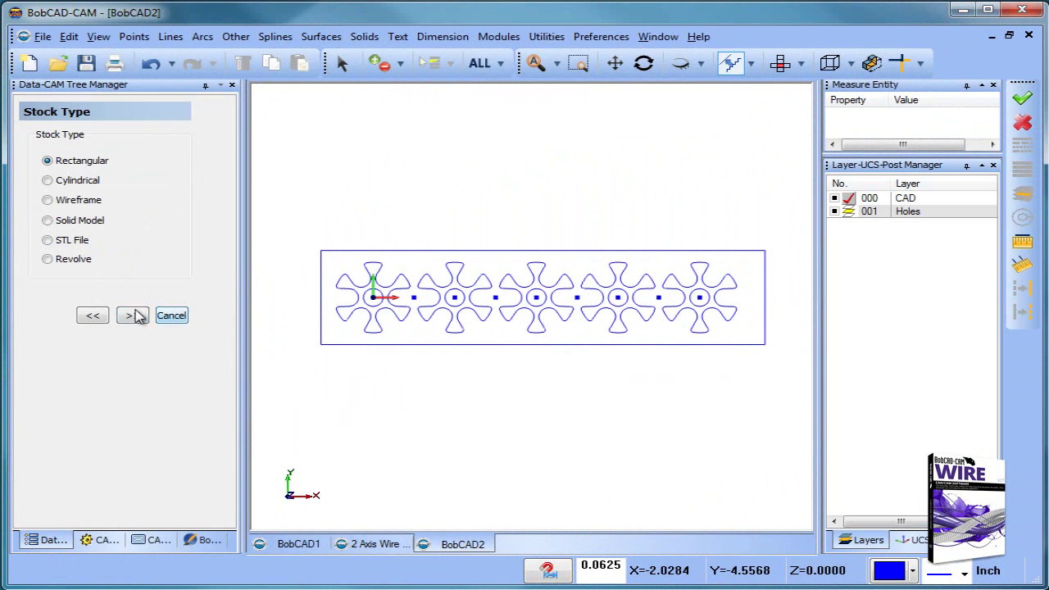
pyautogui.click(131, 316)
pyautogui.click(91, 456)
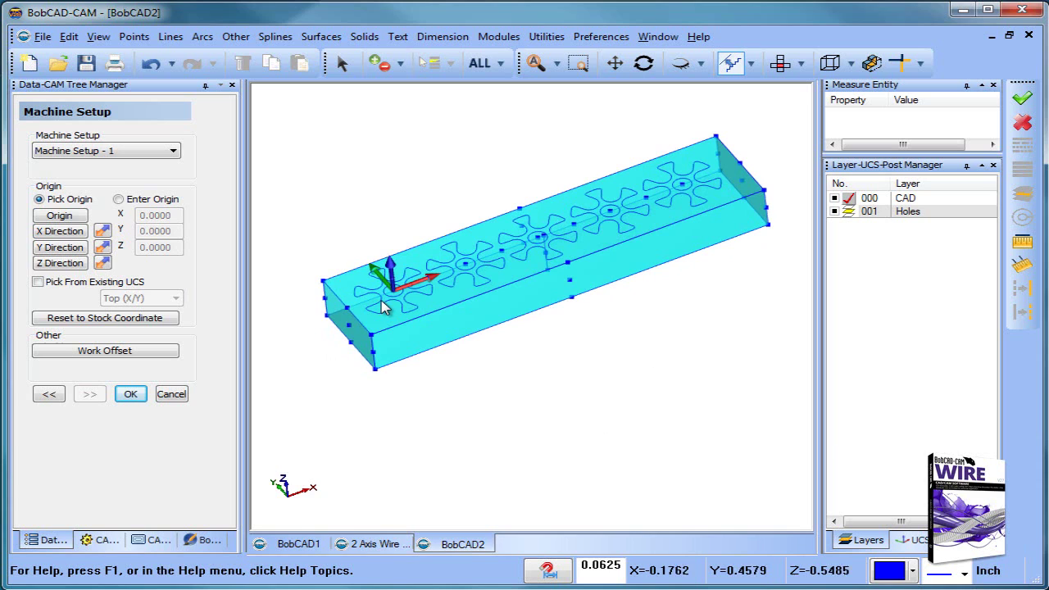
pyautogui.click(131, 394)
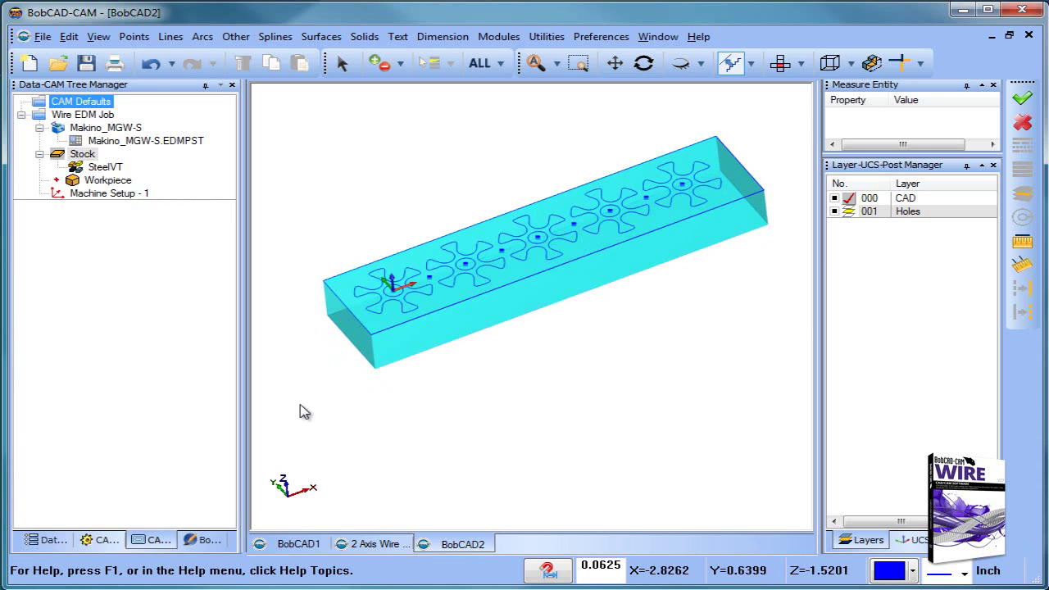
pyautogui.scroll(3, 402, 309)
pyautogui.scroll(-3, 400, 319)
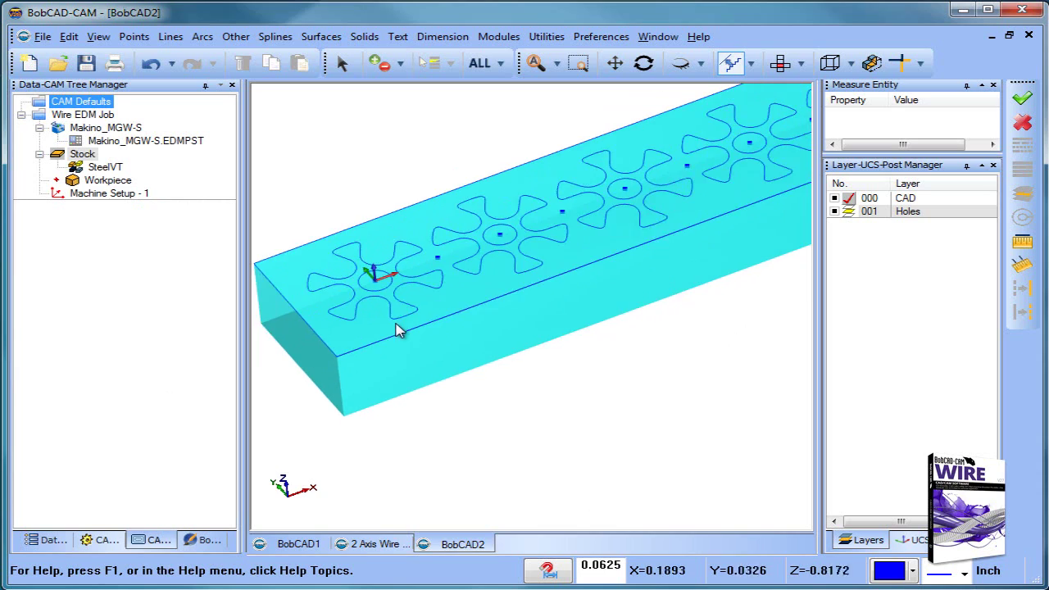
# Add a 2 Axis Inside feature on the first part's contour with No Glue Stop.
pyautogui.rightClick(100, 196)
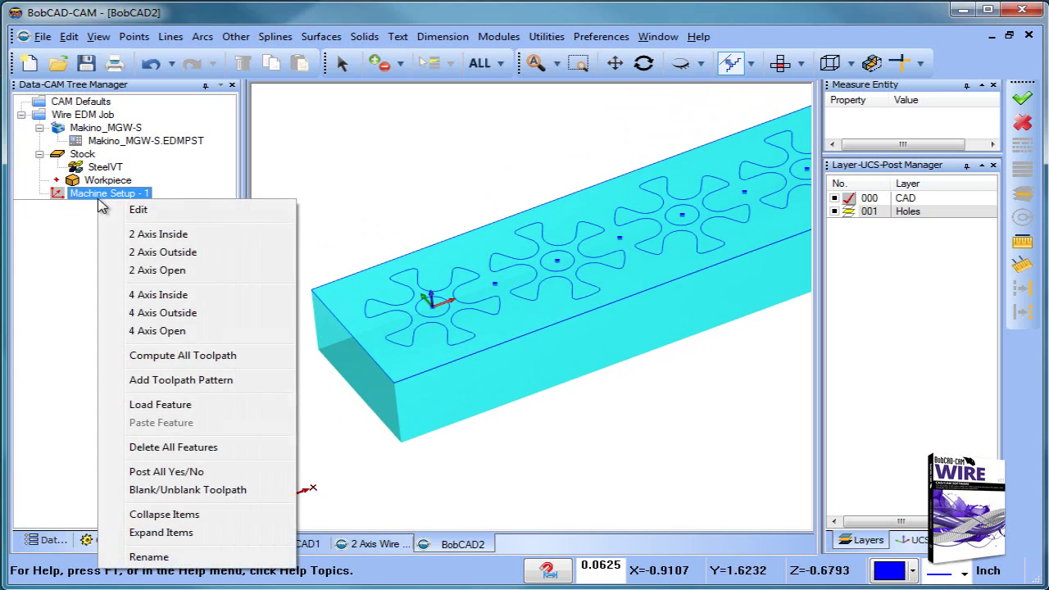
pyautogui.click(186, 237)
pyautogui.click(465, 136)
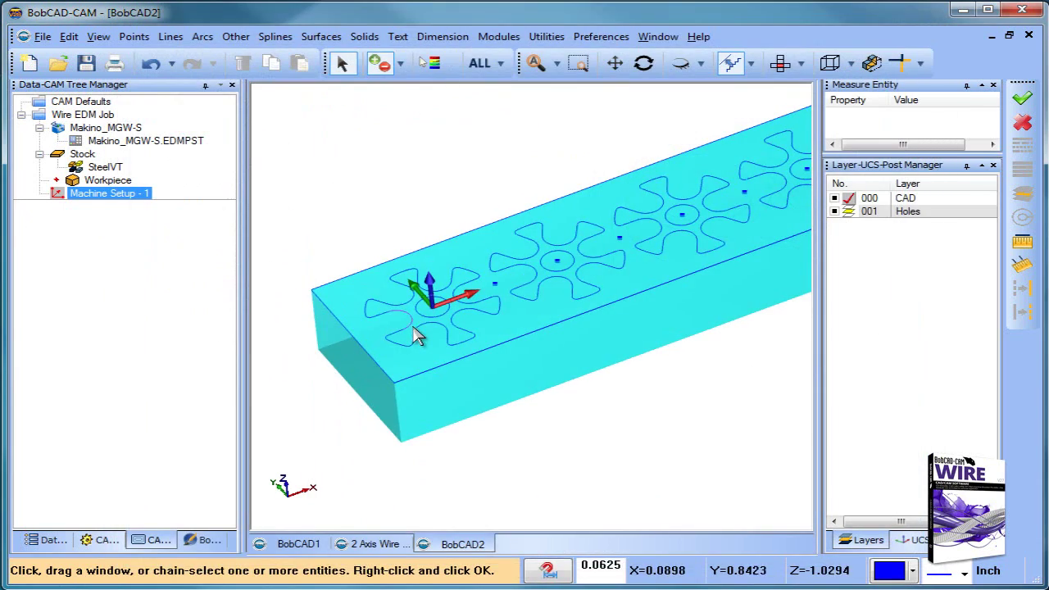
pyautogui.rightClick(641, 405)
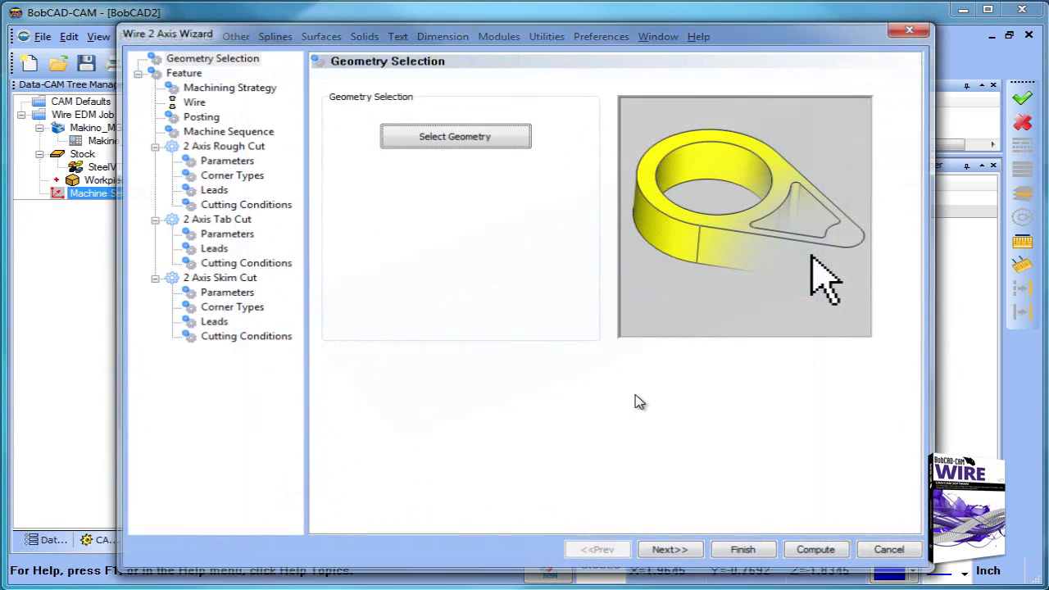
pyautogui.click(668, 551)
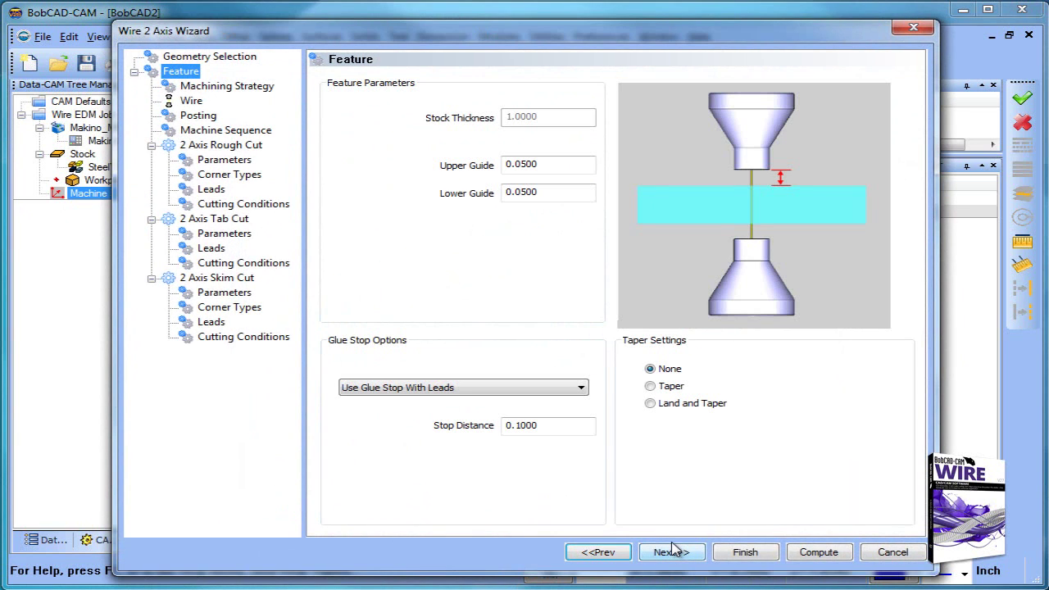
pyautogui.click(479, 388)
pyautogui.click(471, 402)
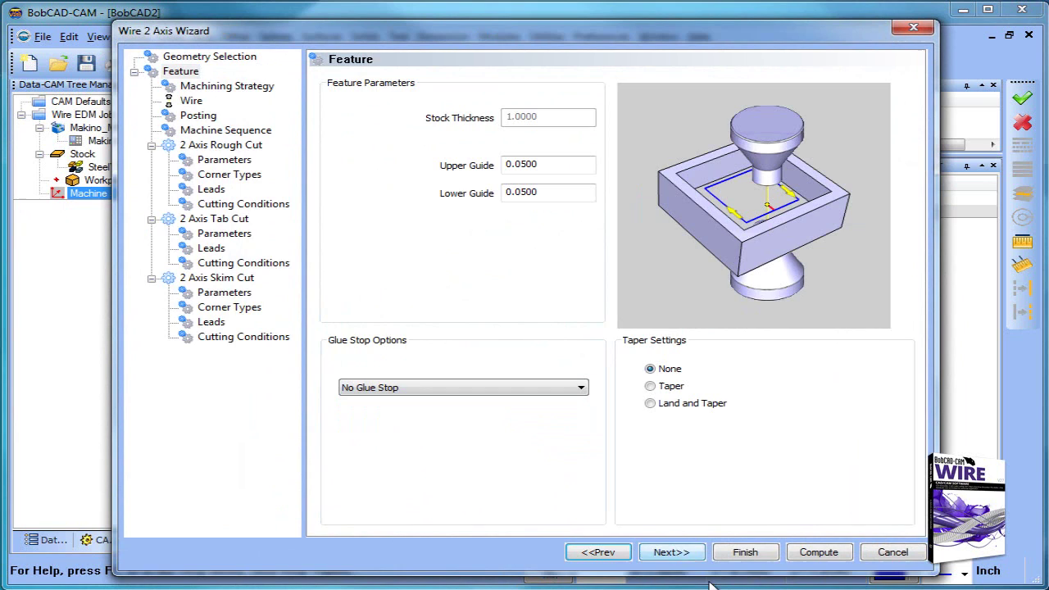
# Delete the rough cut, give the skim cut a 0.0250 Point Blend lead-in, and compute.
pyautogui.click(675, 553)
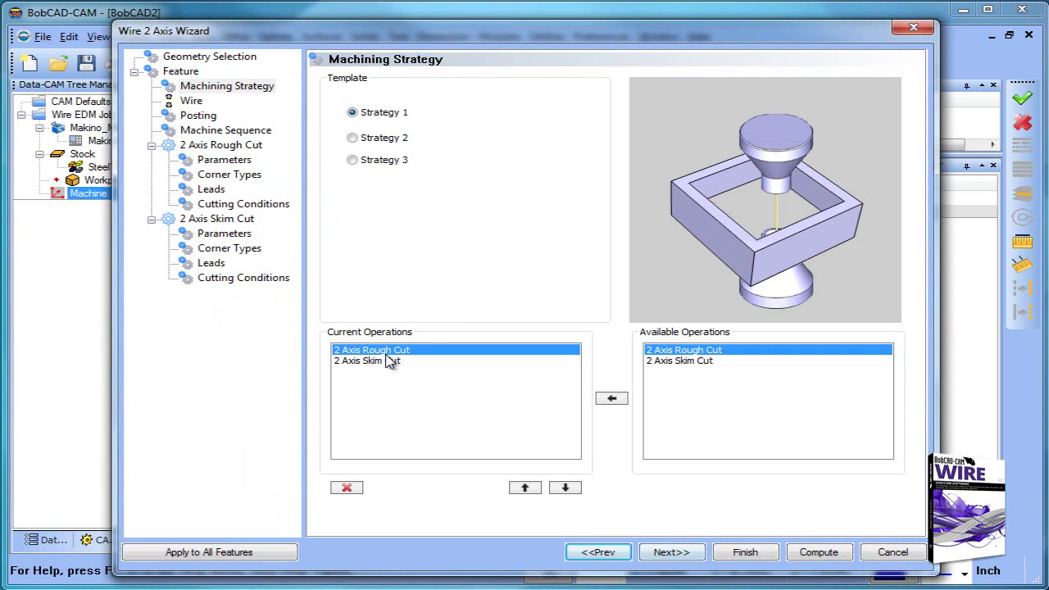
pyautogui.click(346, 488)
pyautogui.click(672, 551)
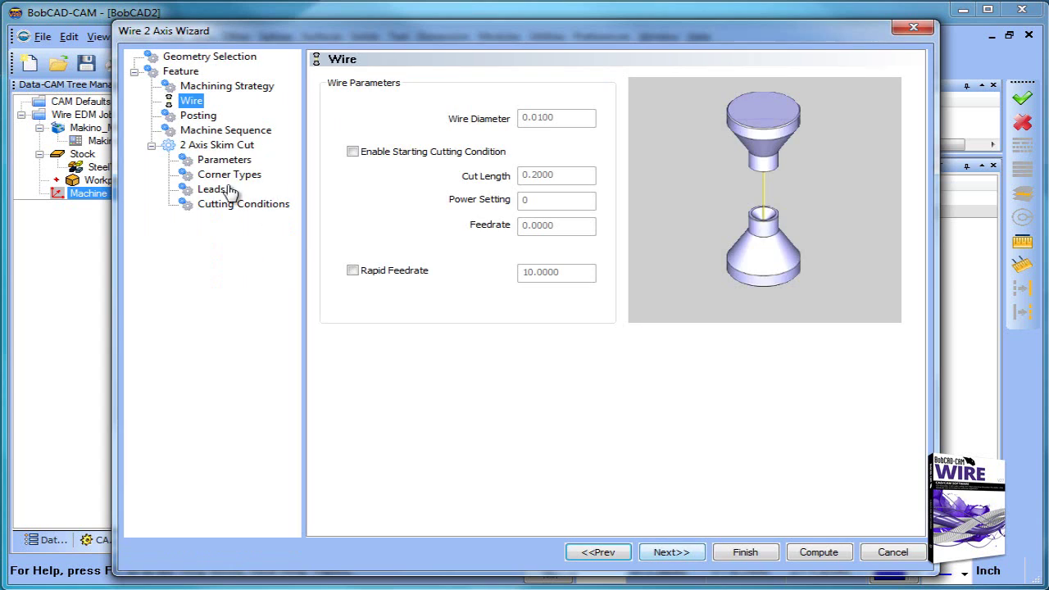
pyautogui.click(223, 160)
pyautogui.click(212, 190)
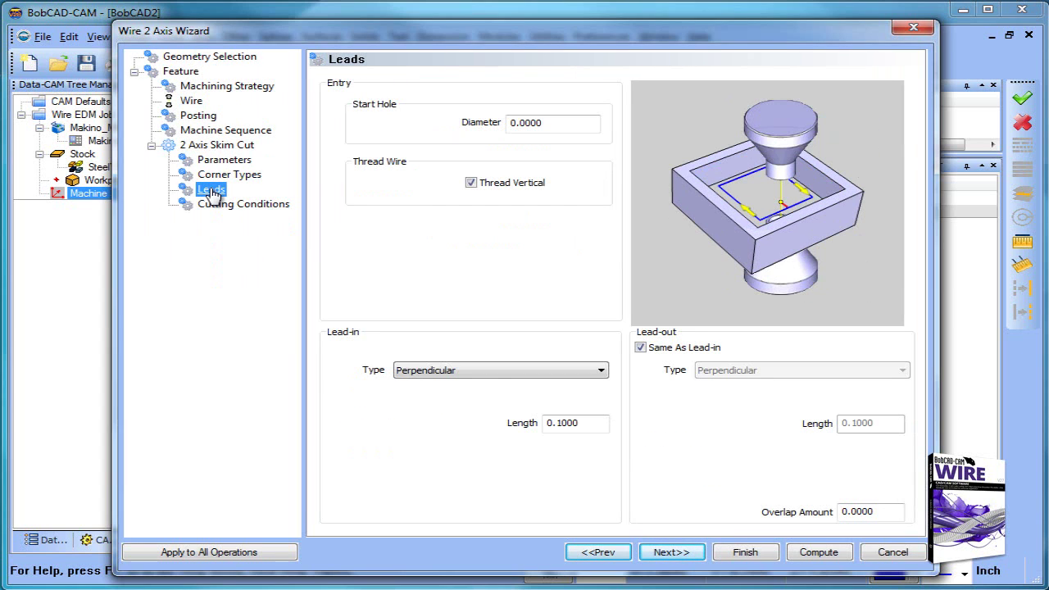
pyautogui.click(499, 372)
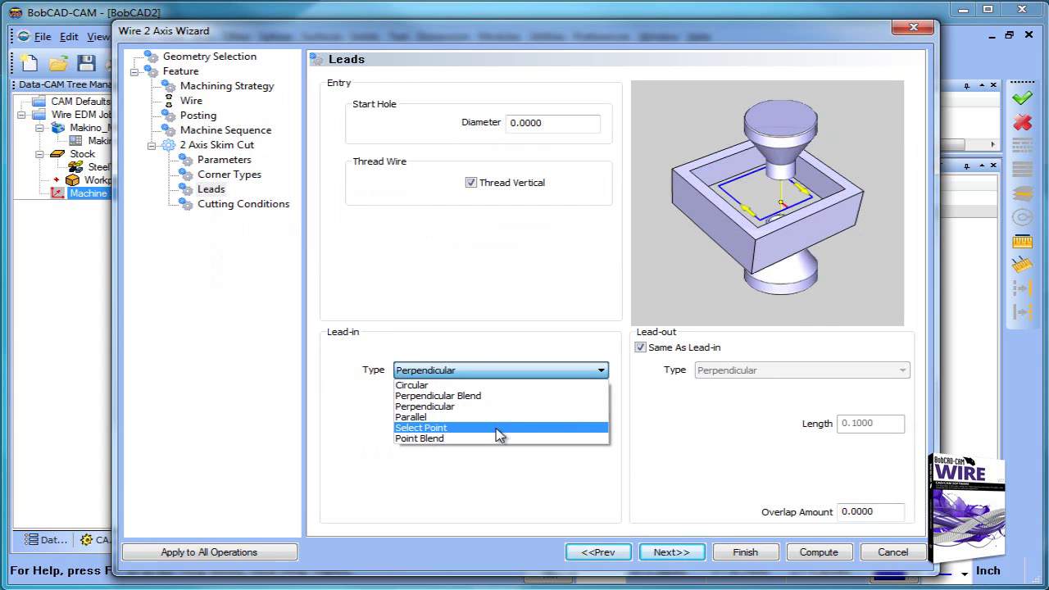
pyautogui.click(494, 439)
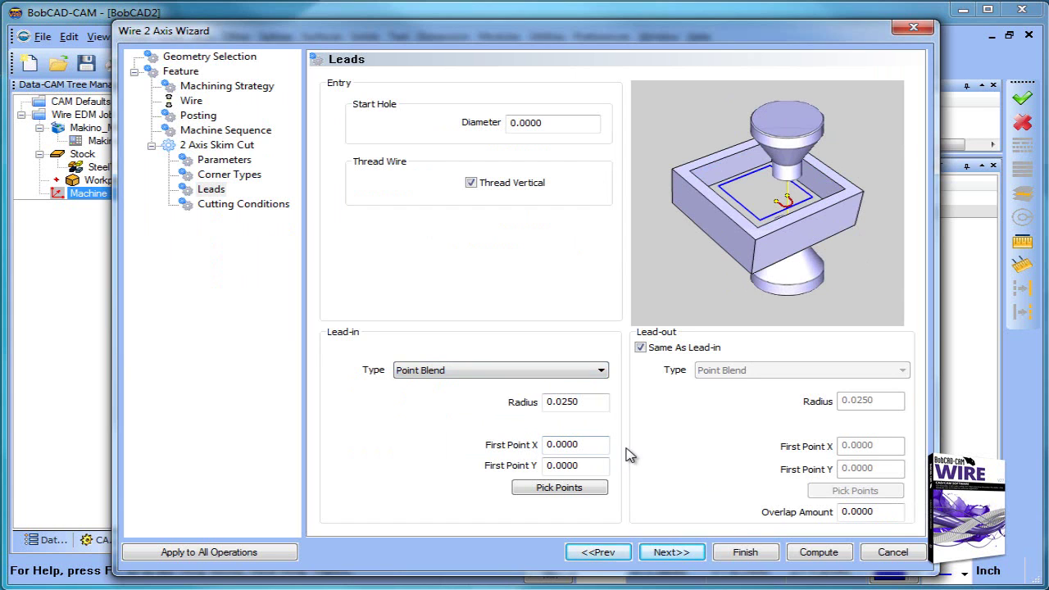
pyautogui.click(809, 556)
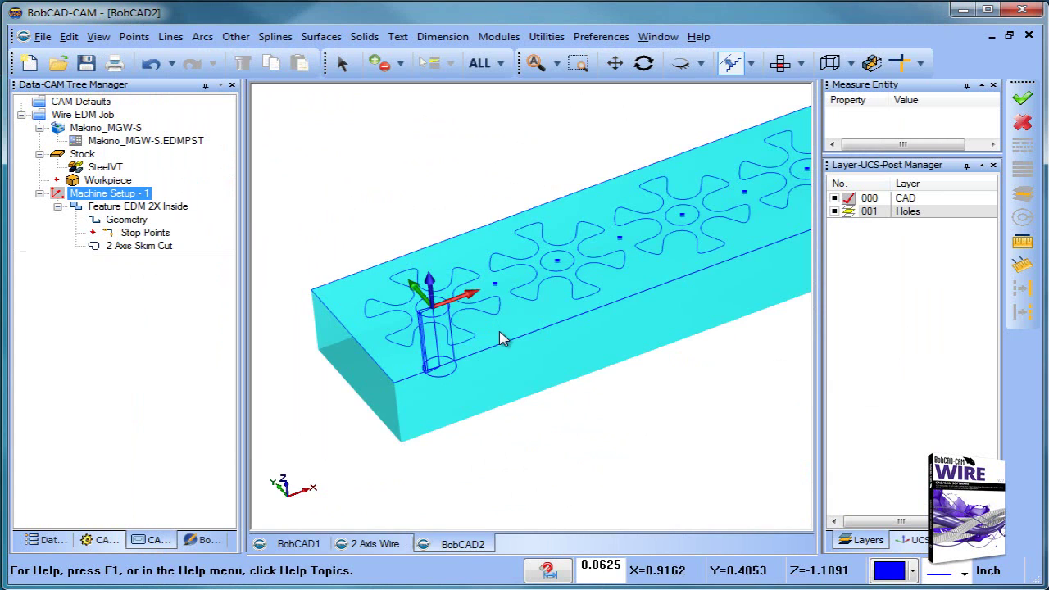
# Inspect the computed inside skim toolpath on the stock, then collapse Feature EDM 2X Inside.
pyautogui.moveTo(503, 339)
pyautogui.mouseDown(button='middle')
pyautogui.moveTo(508, 304)
pyautogui.moveTo(501, 344)
pyautogui.mouseUp(button='middle')
pyautogui.scroll(2, 434, 338)
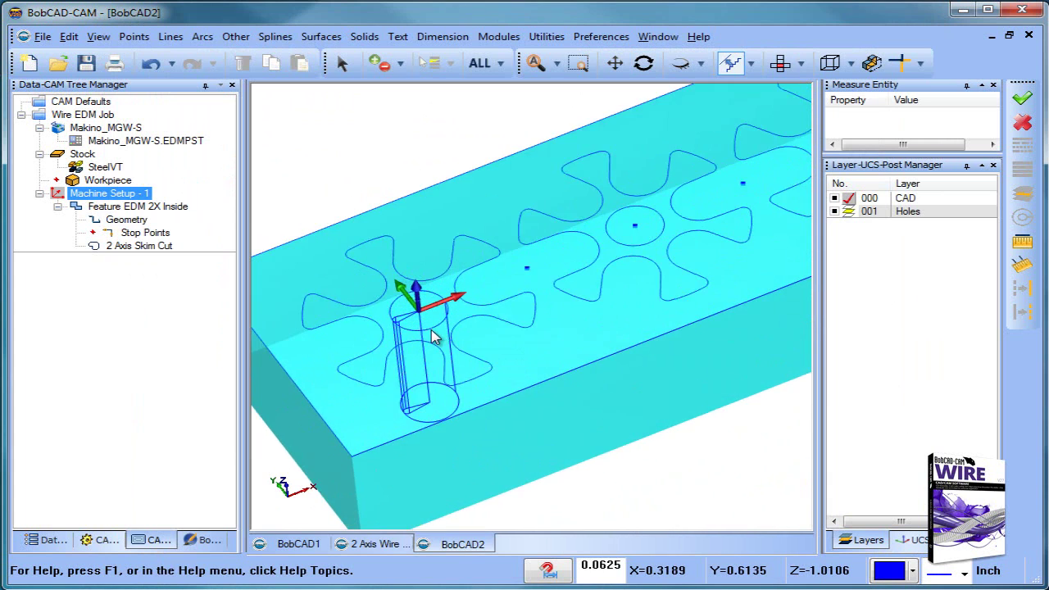
pyautogui.scroll(2, 434, 337)
pyautogui.scroll(-3, 434, 338)
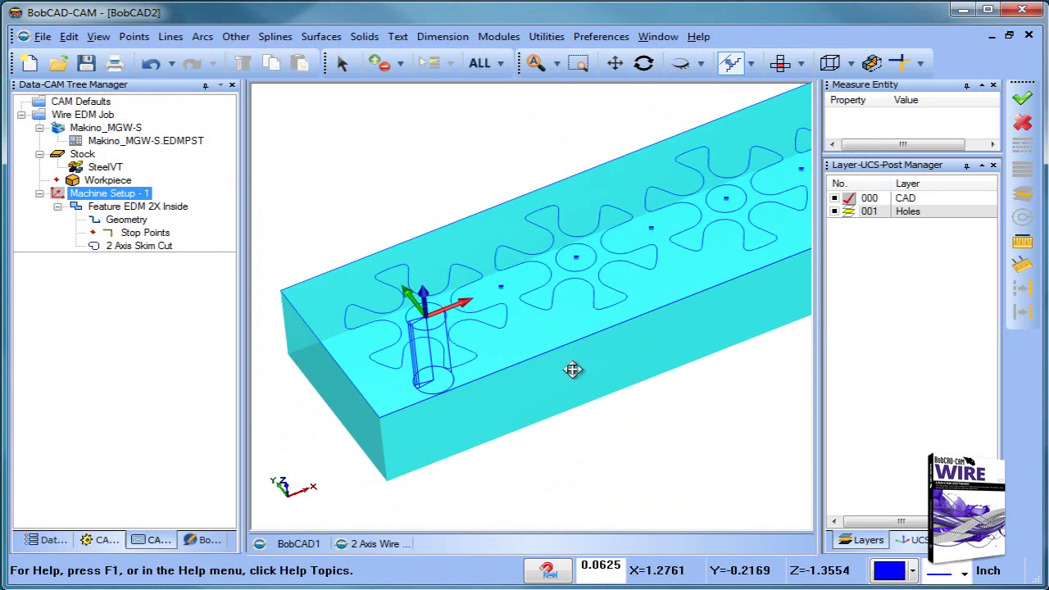
pyautogui.moveTo(571, 368); pyautogui.dragTo(532, 366, button='middle')
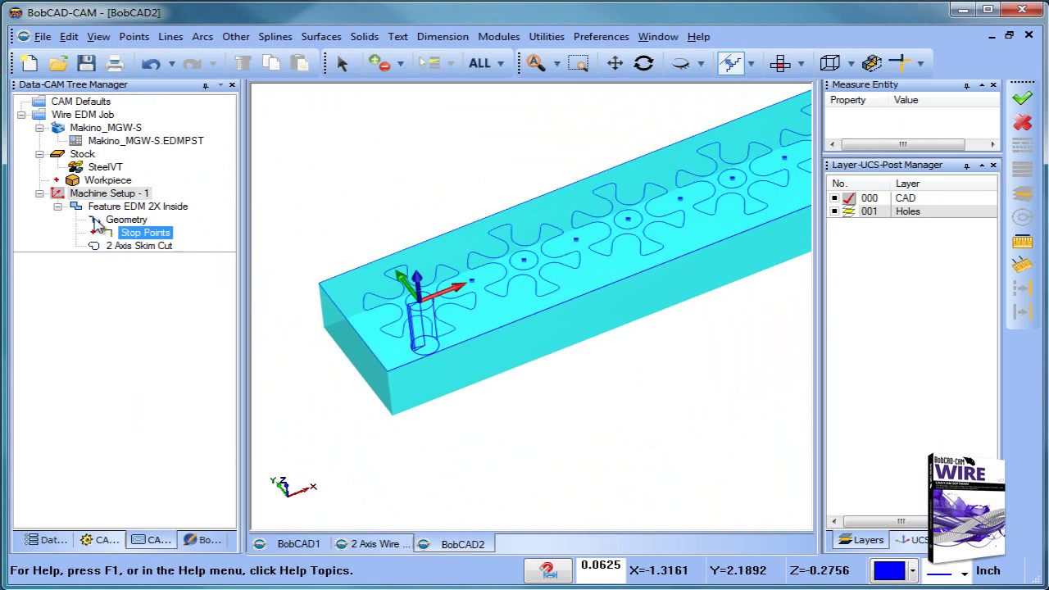
pyautogui.doubleClick(117, 209)
# Add a 2 Axis Outside feature on the first part's outline after the inside cut.
pyautogui.rightClick(119, 215)
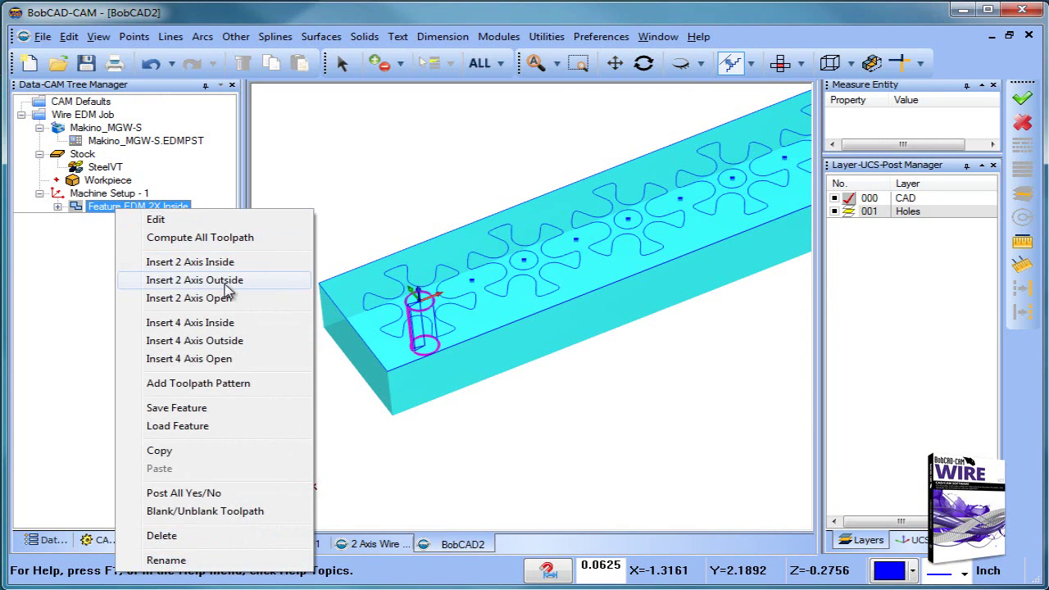
pyautogui.click(214, 280)
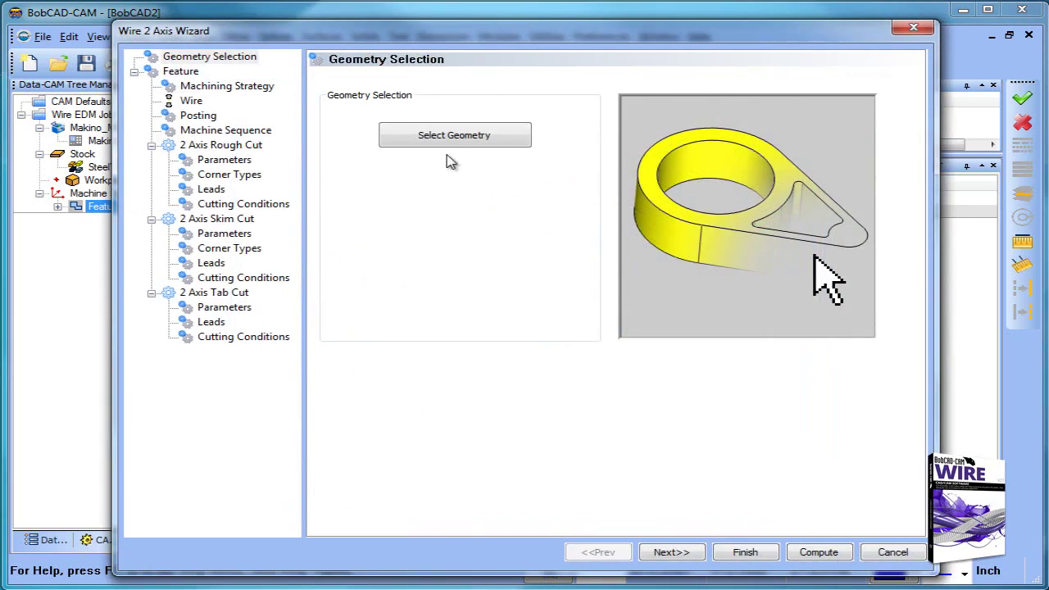
pyautogui.click(456, 136)
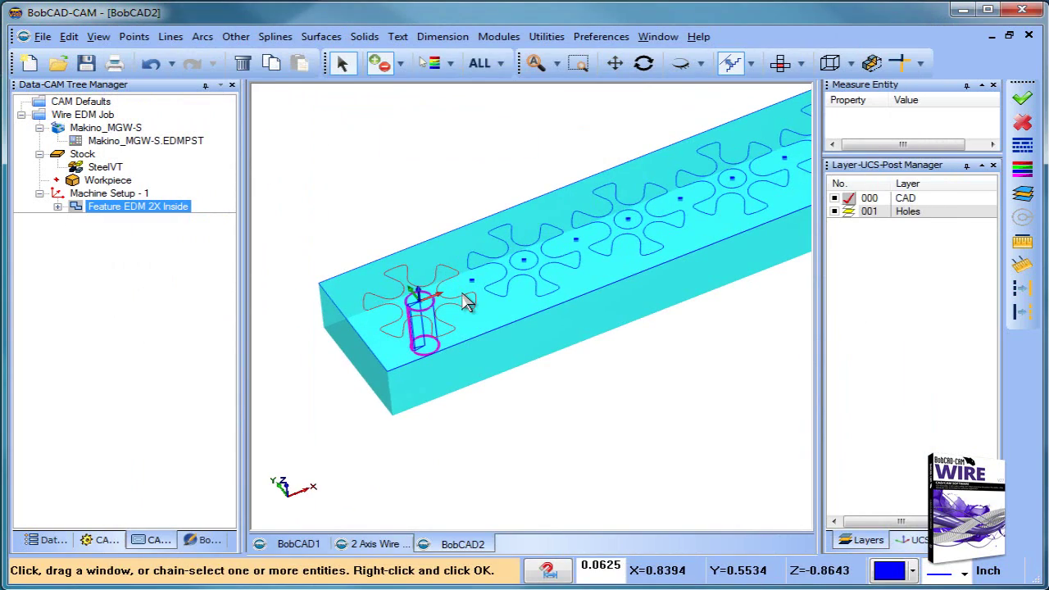
pyautogui.rightClick(463, 302)
pyautogui.click(680, 557)
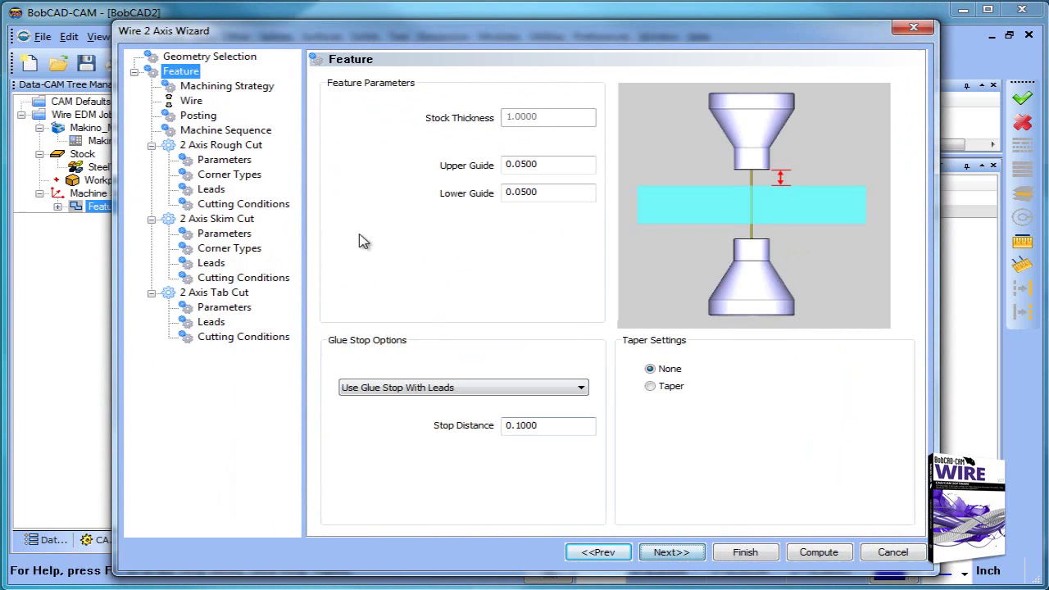
# Remove the rough and tab cuts, keeping only the 2 Axis Skim Cut.
pyautogui.click(229, 86)
pyautogui.click(380, 360)
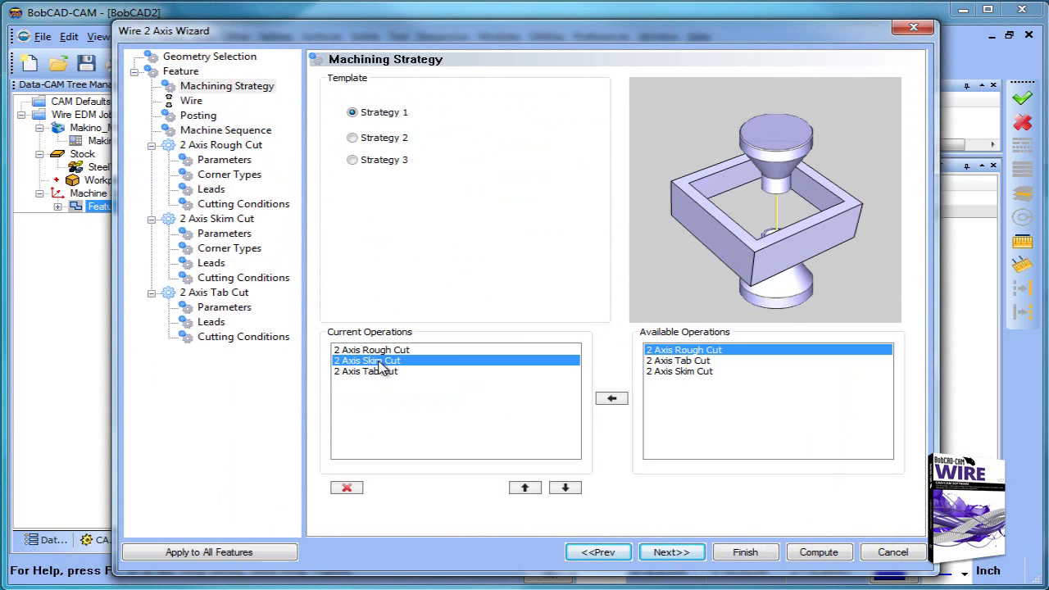
pyautogui.click(381, 350)
pyautogui.click(347, 488)
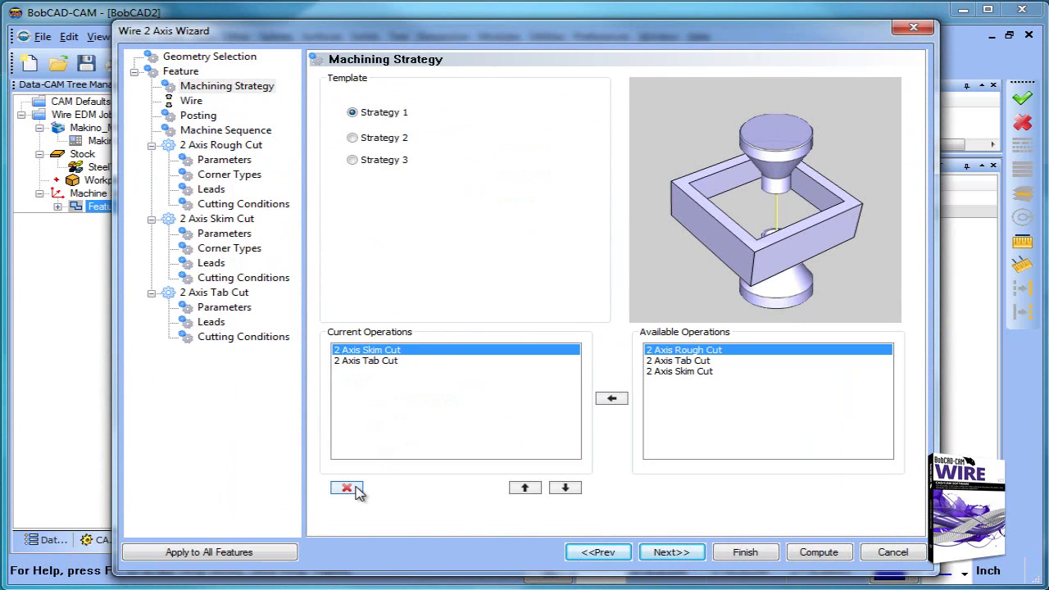
pyautogui.click(377, 361)
pyautogui.click(347, 488)
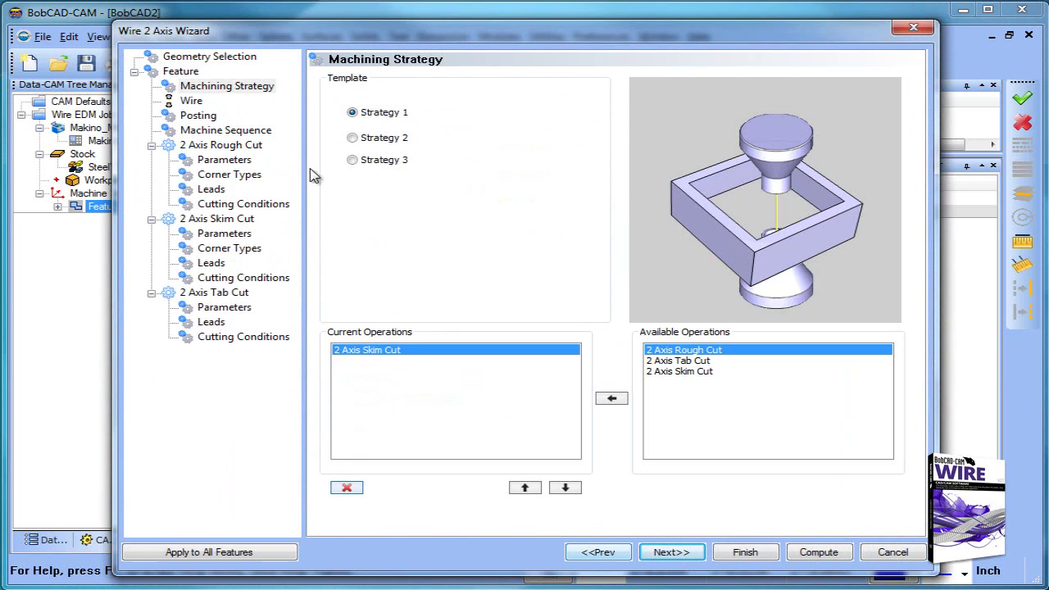
# Review the wire, posting, machine sequence and skim cut parameter pages.
pyautogui.click(197, 101)
pyautogui.click(200, 116)
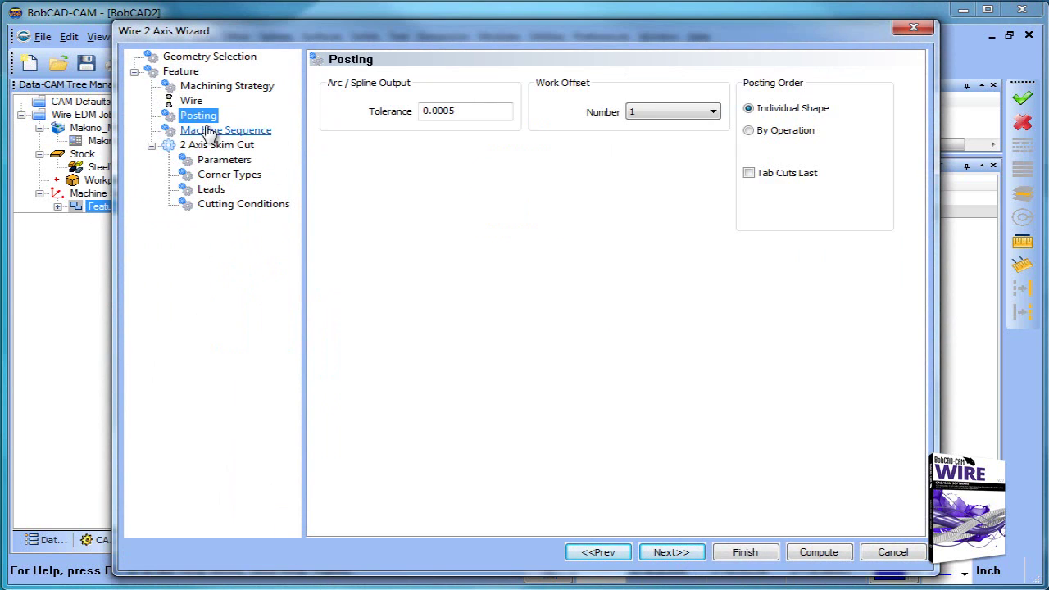
pyautogui.click(215, 130)
pyautogui.click(216, 147)
pyautogui.click(218, 174)
pyautogui.click(218, 159)
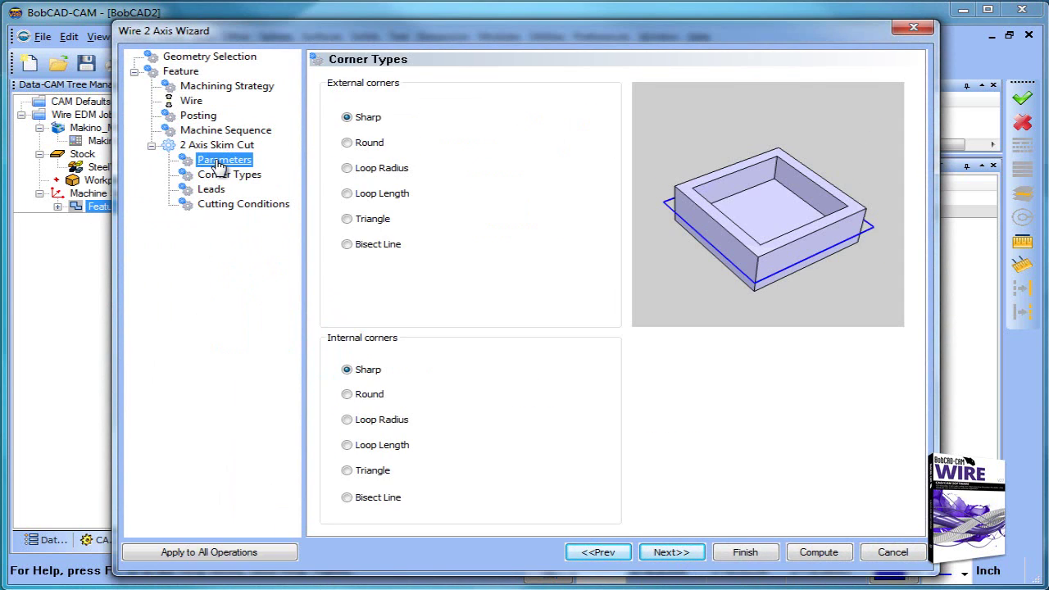
pyautogui.click(216, 176)
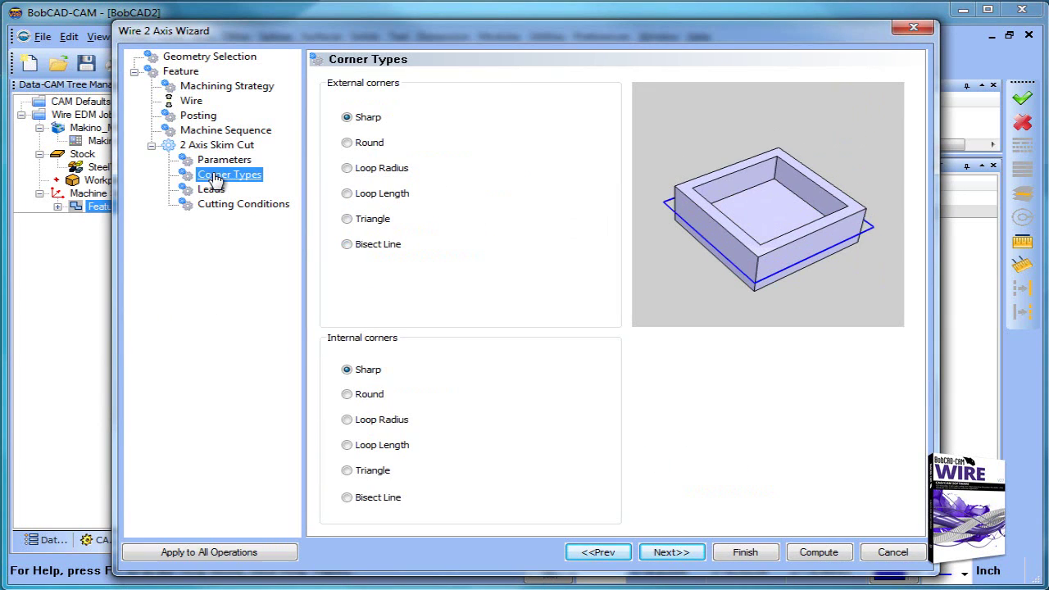
# Set a Point Blend lead-in starting at X 0.7813, Y 0.0000 and compute.
pyautogui.click(211, 190)
pyautogui.click(551, 375)
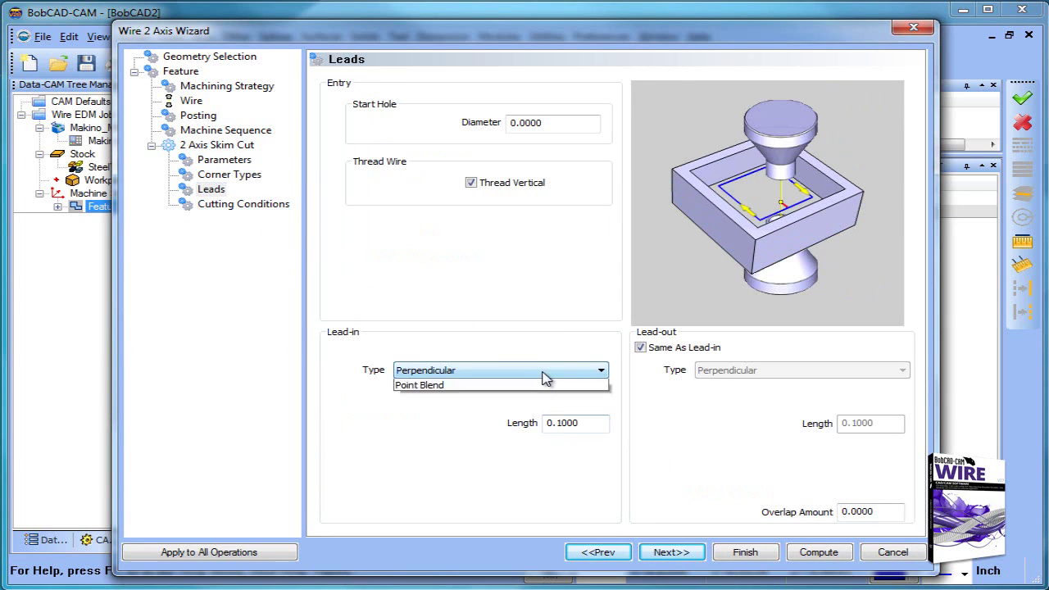
pyautogui.click(528, 445)
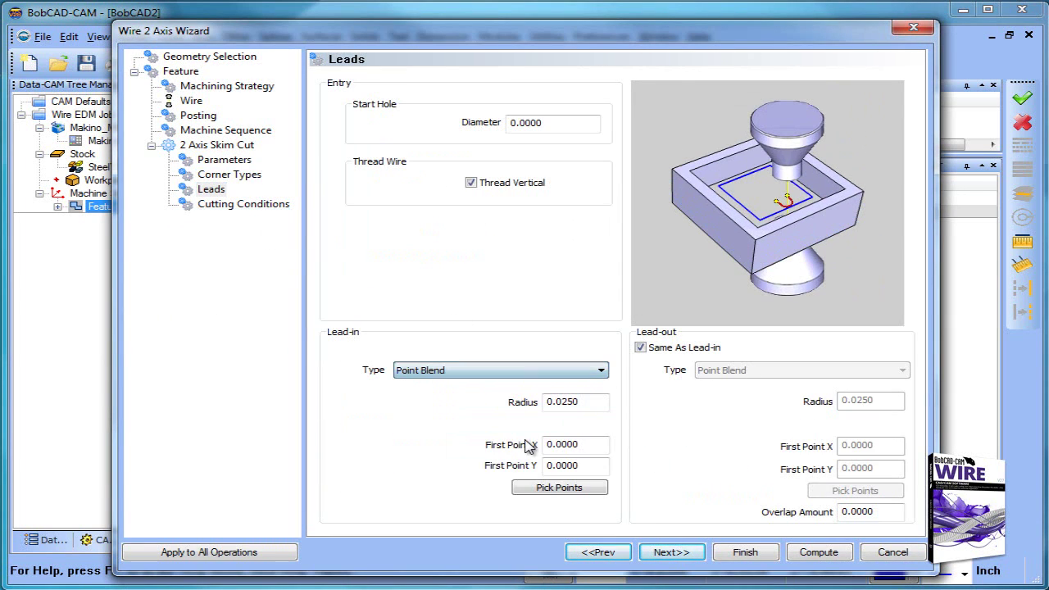
pyautogui.click(584, 491)
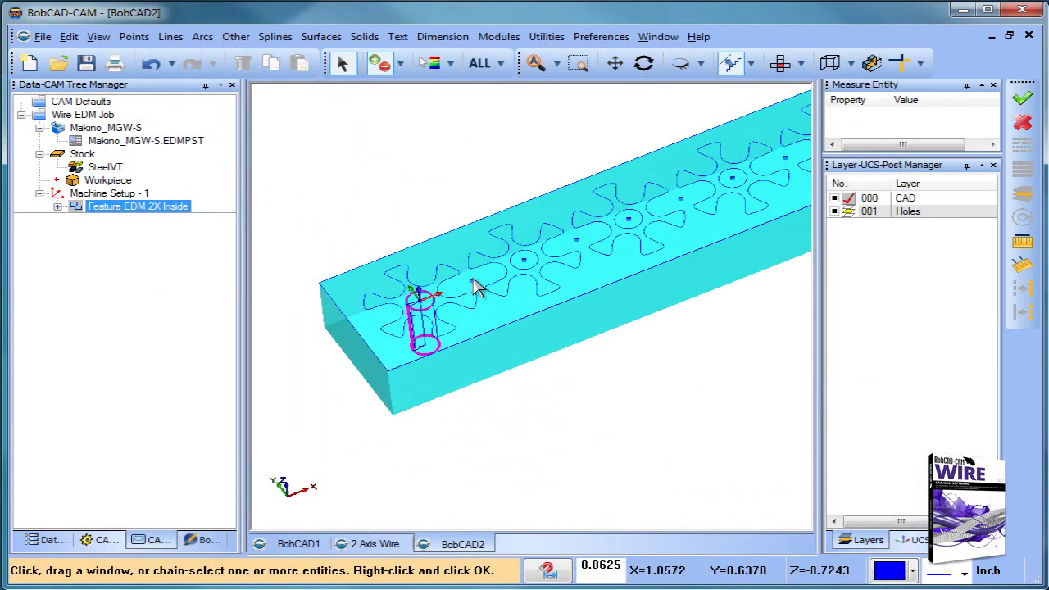
pyautogui.click(473, 283)
pyautogui.rightClick(550, 357)
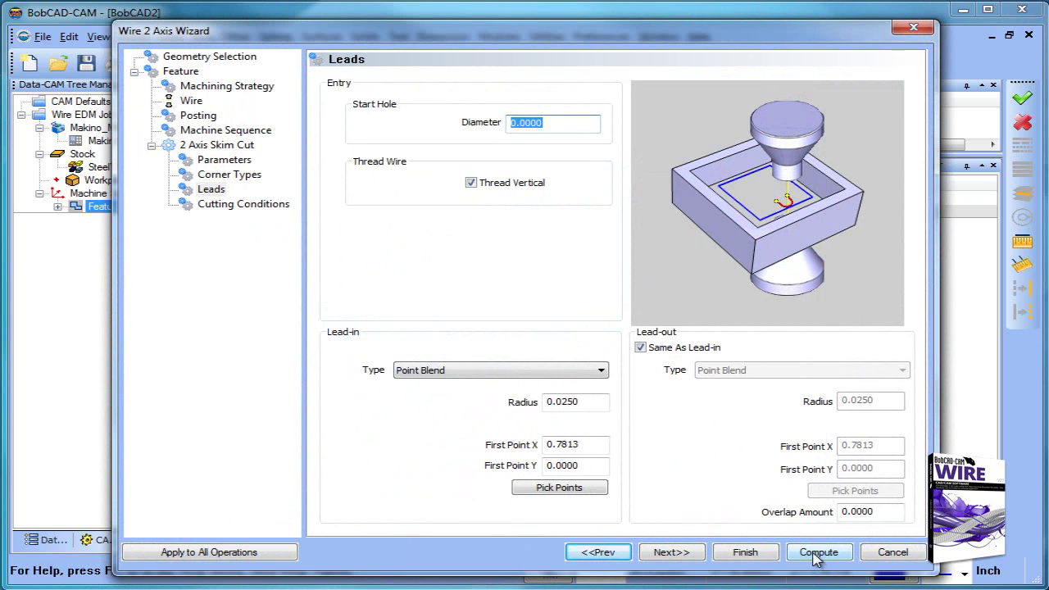
pyautogui.click(815, 556)
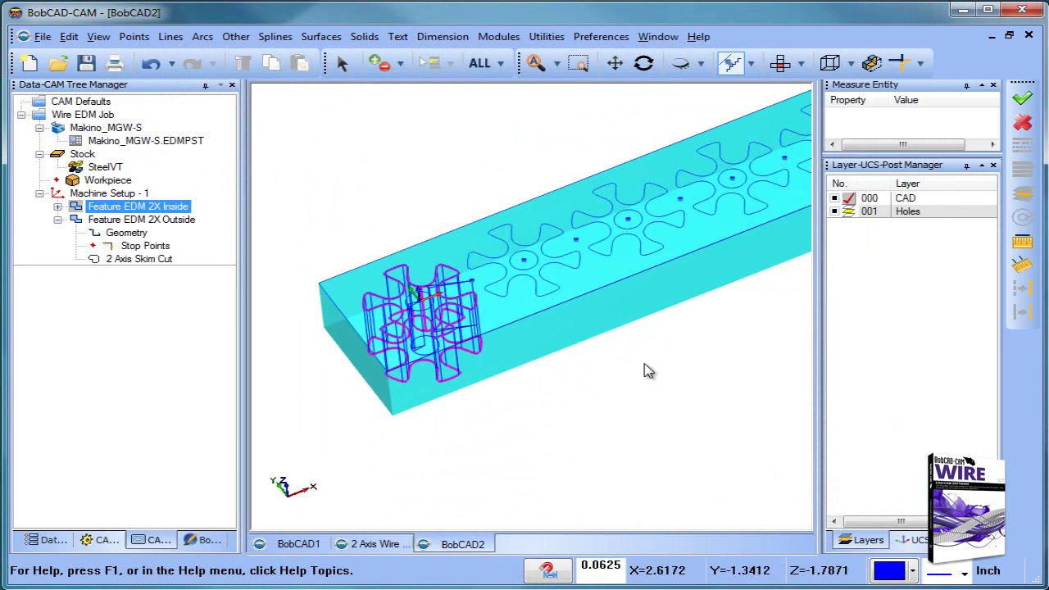
# In Top view, move the outside profile's start point to the notch facing the next part.
pyautogui.moveTo(644, 367); pyautogui.dragTo(609, 394, button='middle')
pyautogui.moveTo(459, 359); pyautogui.dragTo(471, 352, button='middle')
pyautogui.click(780, 63)
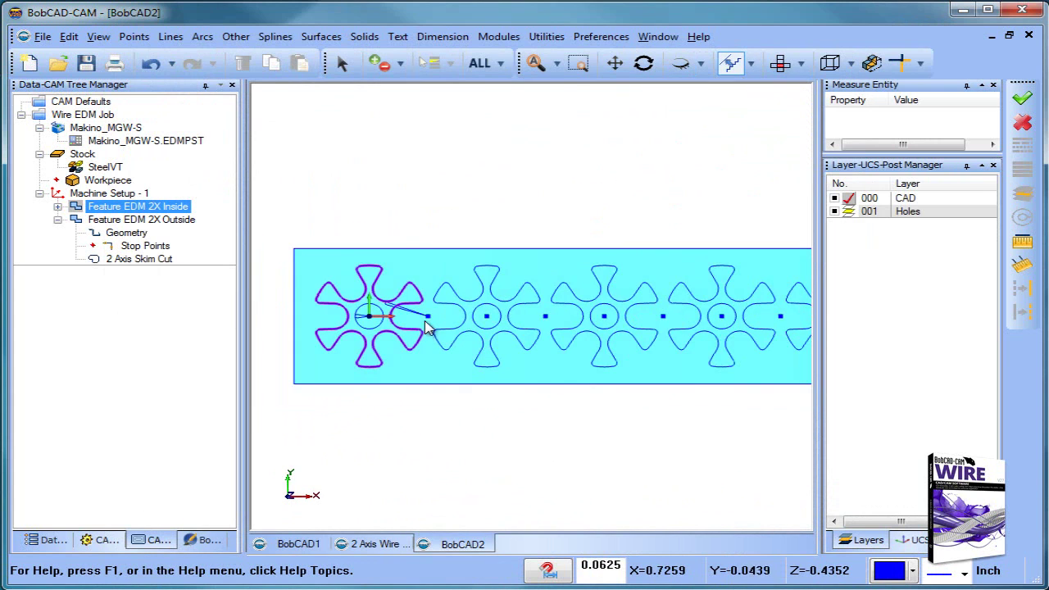
pyautogui.scroll(3, 484, 311)
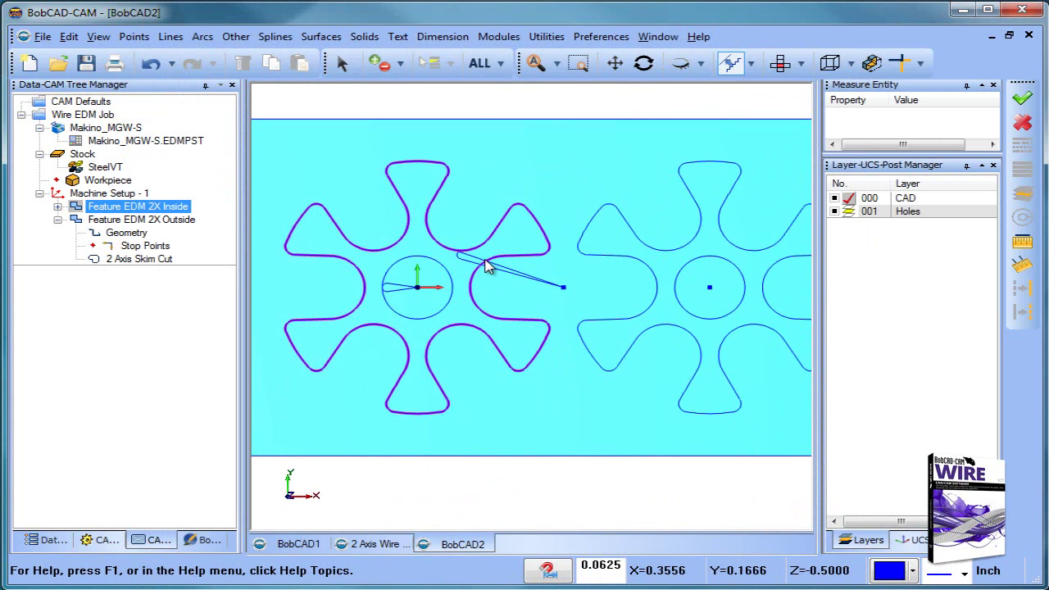
pyautogui.scroll(1, 484, 272)
pyautogui.rightClick(125, 233)
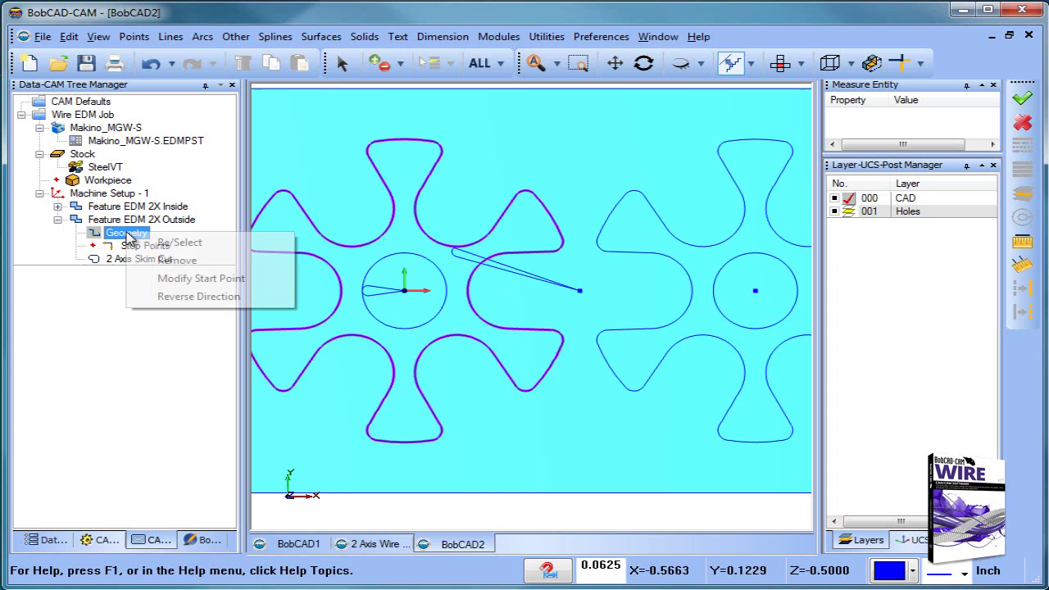
pyautogui.click(201, 279)
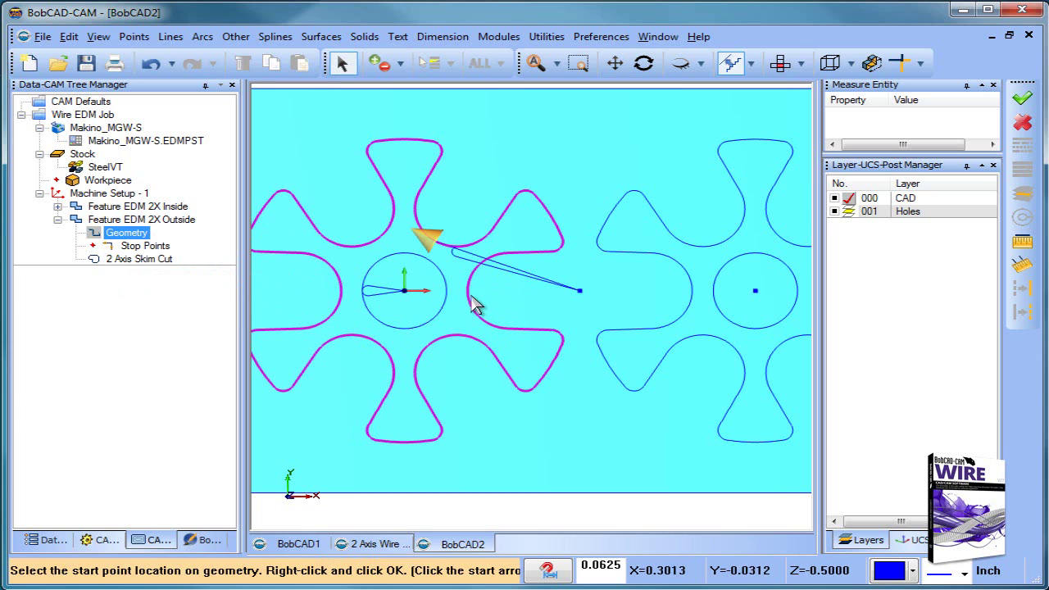
pyautogui.click(508, 326)
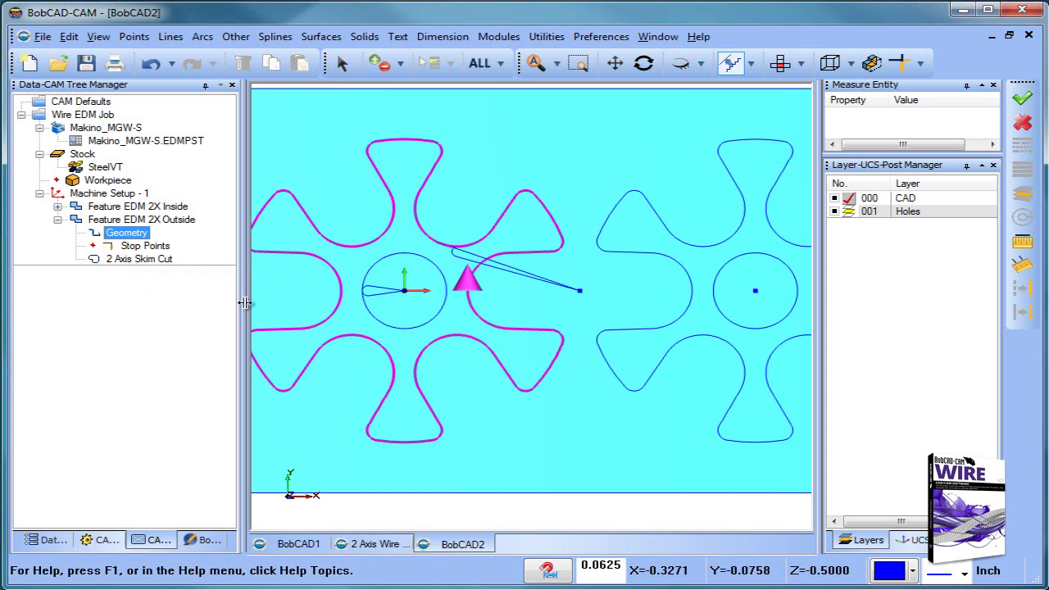
# Recompute the Feature EDM 2X Outside toolpath.
pyautogui.rightClick(107, 219)
pyautogui.click(151, 248)
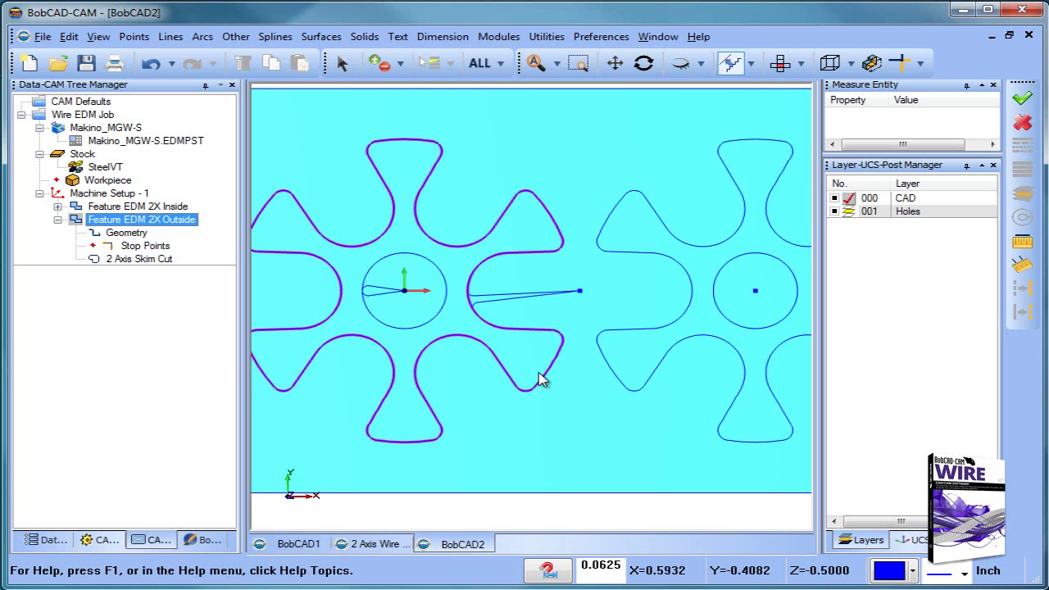
pyautogui.scroll(5, 498, 309)
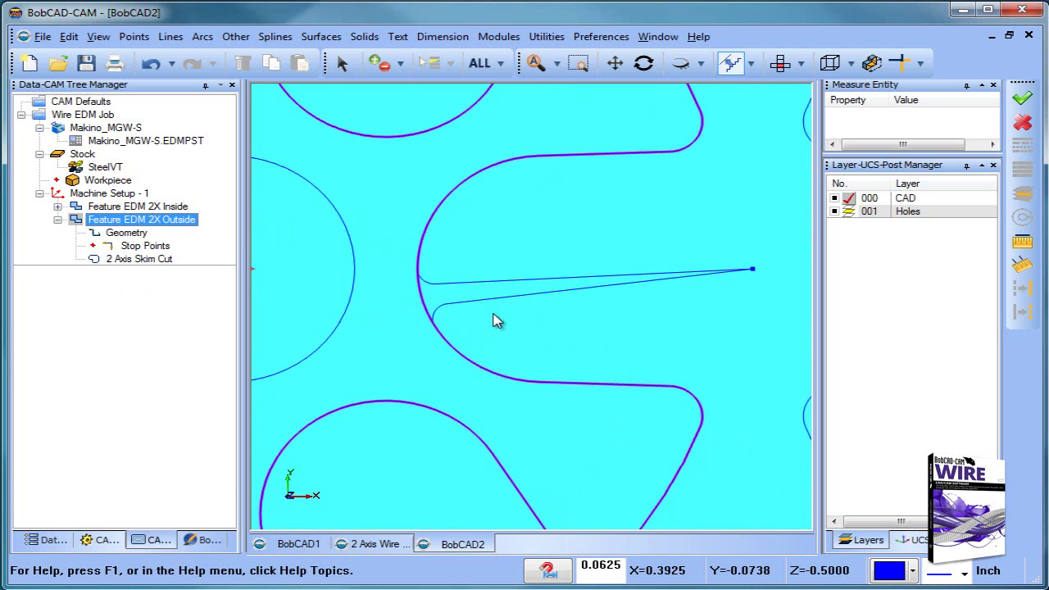
# Review the Outside feature's wizard pages, from strategy to cutting conditions, and cancel without changes.
pyautogui.rightClick(123, 220)
pyautogui.click(182, 231)
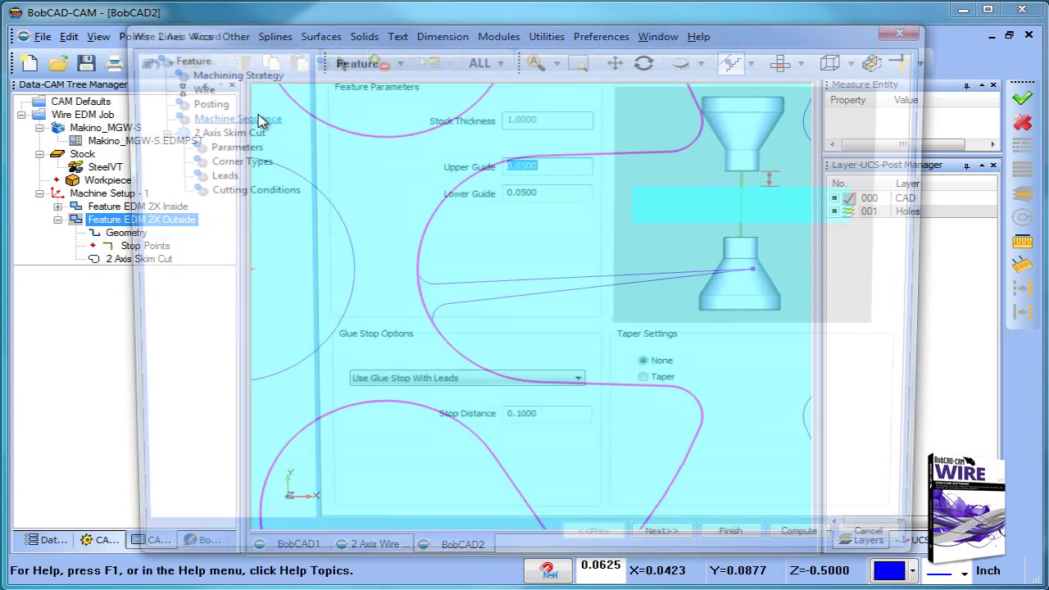
pyautogui.click(205, 74)
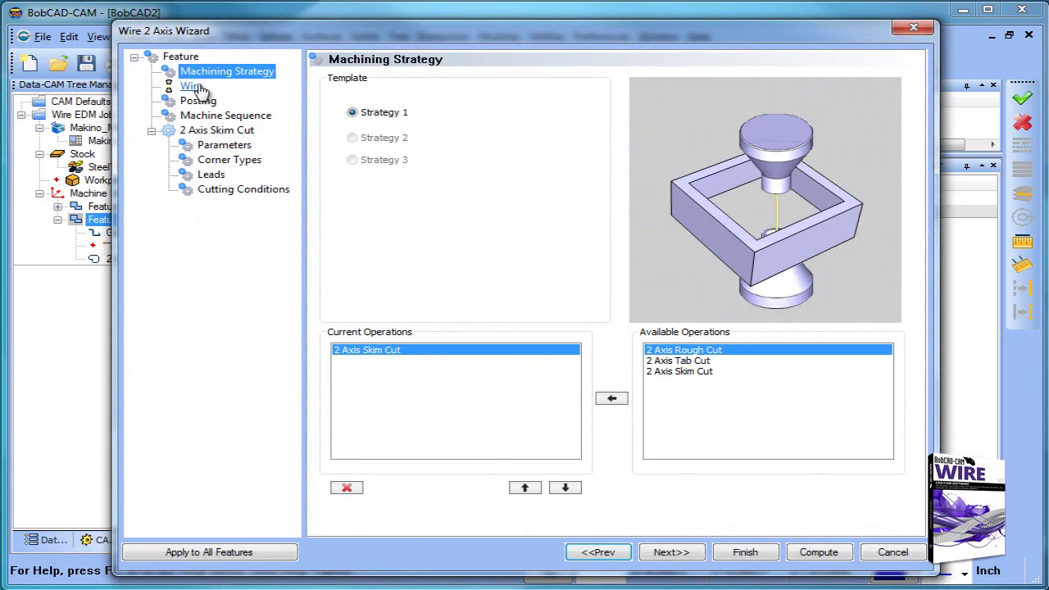
pyautogui.click(193, 86)
pyautogui.click(199, 102)
pyautogui.click(211, 116)
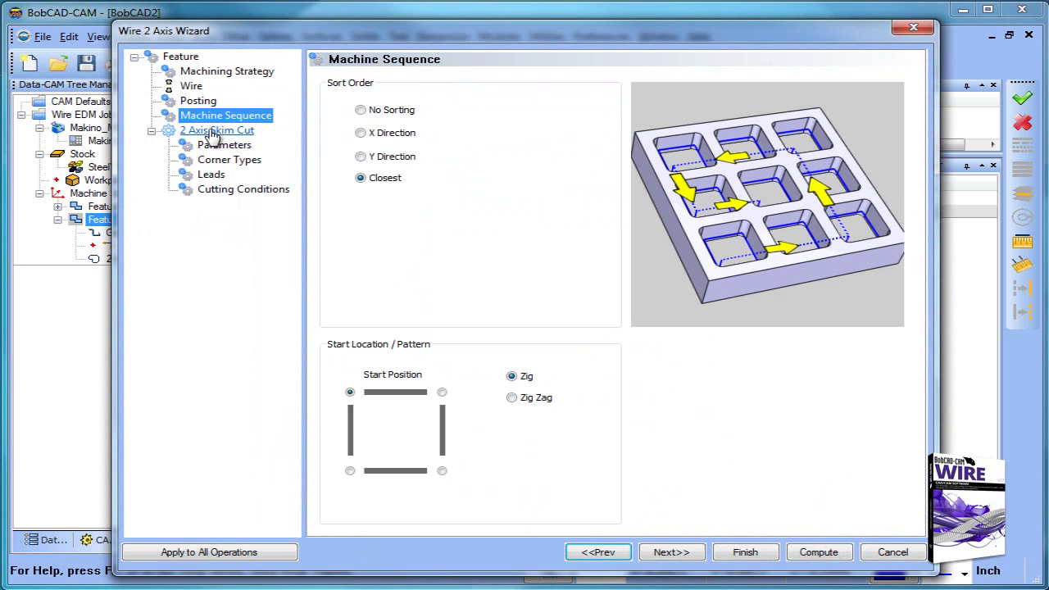
pyautogui.click(221, 145)
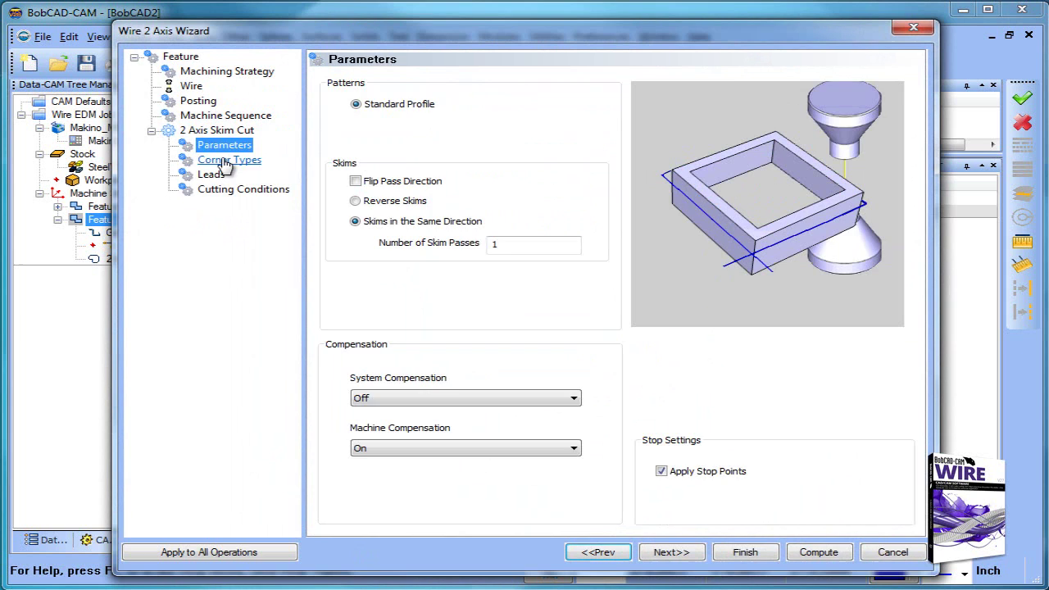
pyautogui.click(225, 161)
pyautogui.click(211, 175)
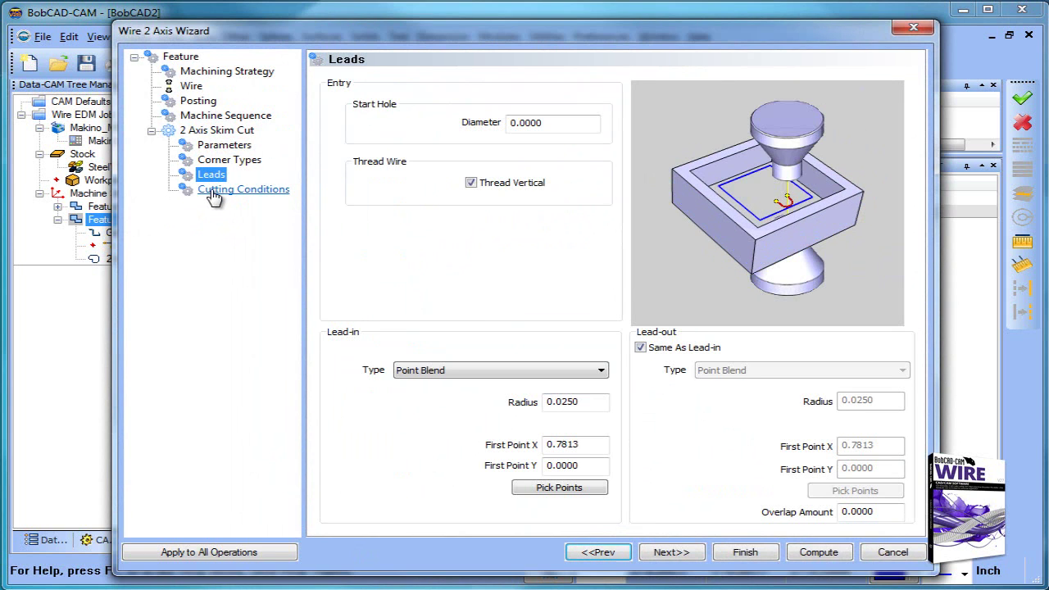
pyautogui.click(212, 191)
pyautogui.click(892, 552)
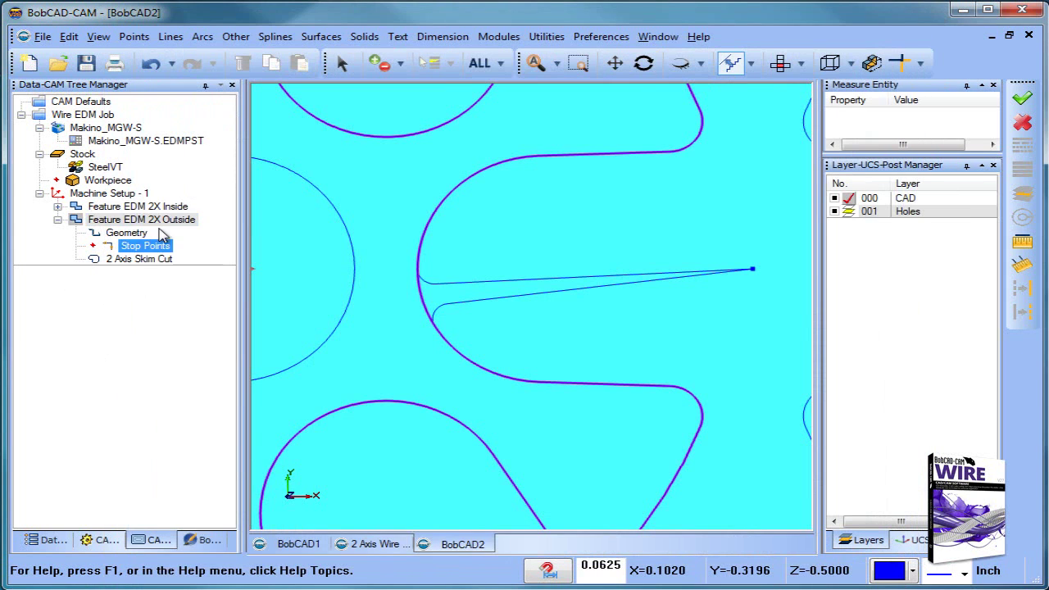
# Delete Feature EDM 2X Outside and confirm the deletion.
pyautogui.rightClick(136, 220)
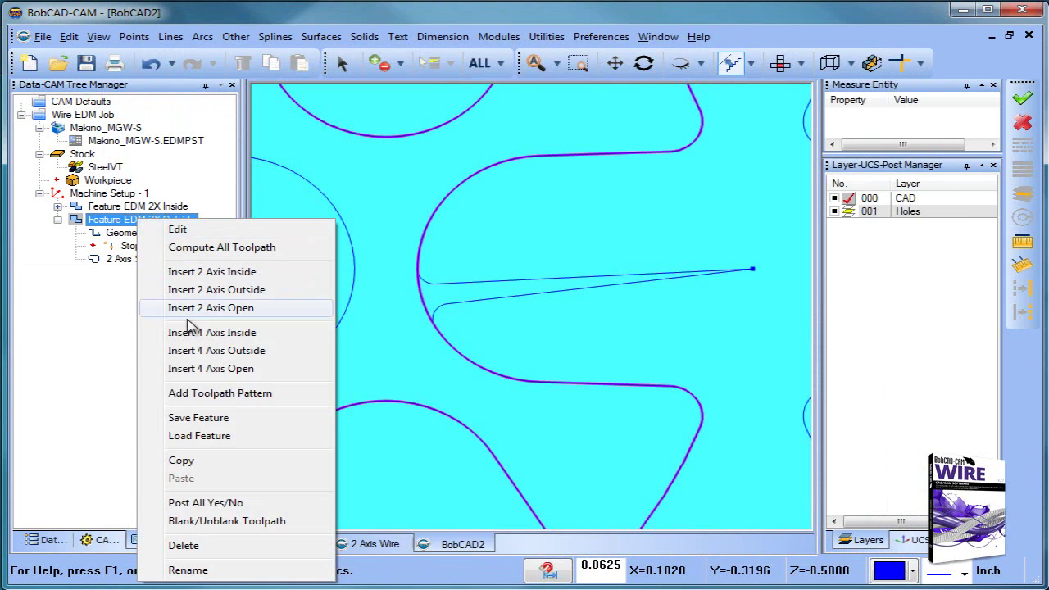
pyautogui.click(244, 545)
pyautogui.click(511, 352)
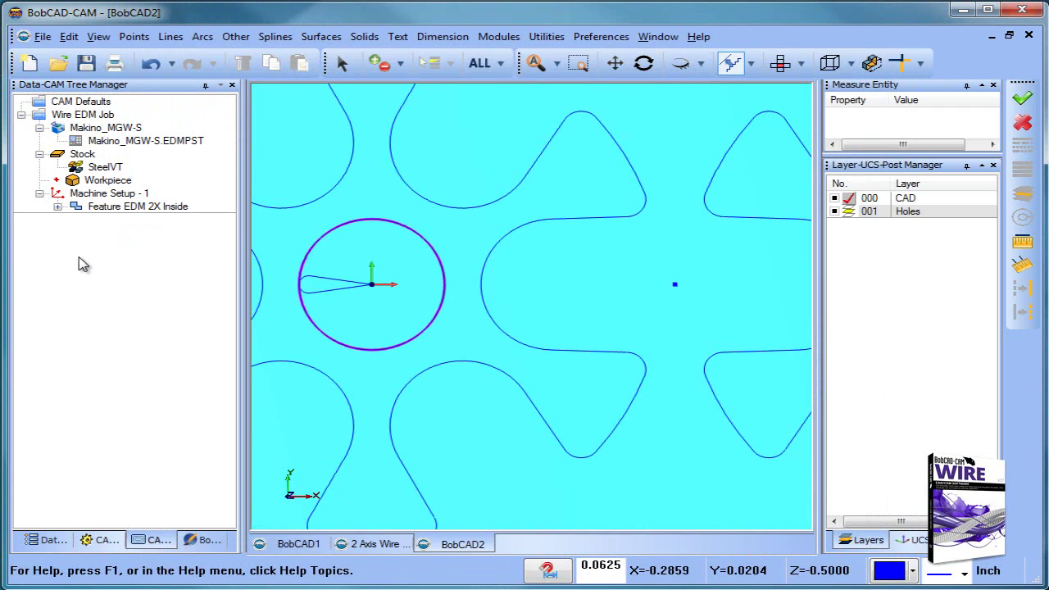
# Add a new outside wire cut after the inside feature, using the part's outer profile.
pyautogui.rightClick(121, 211)
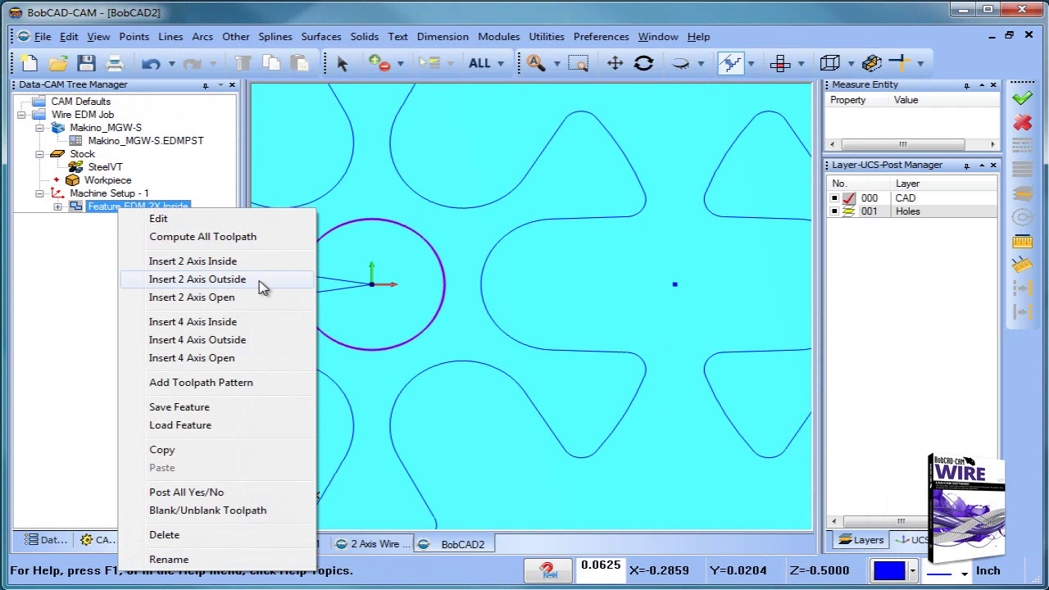
pyautogui.click(260, 279)
pyautogui.click(457, 133)
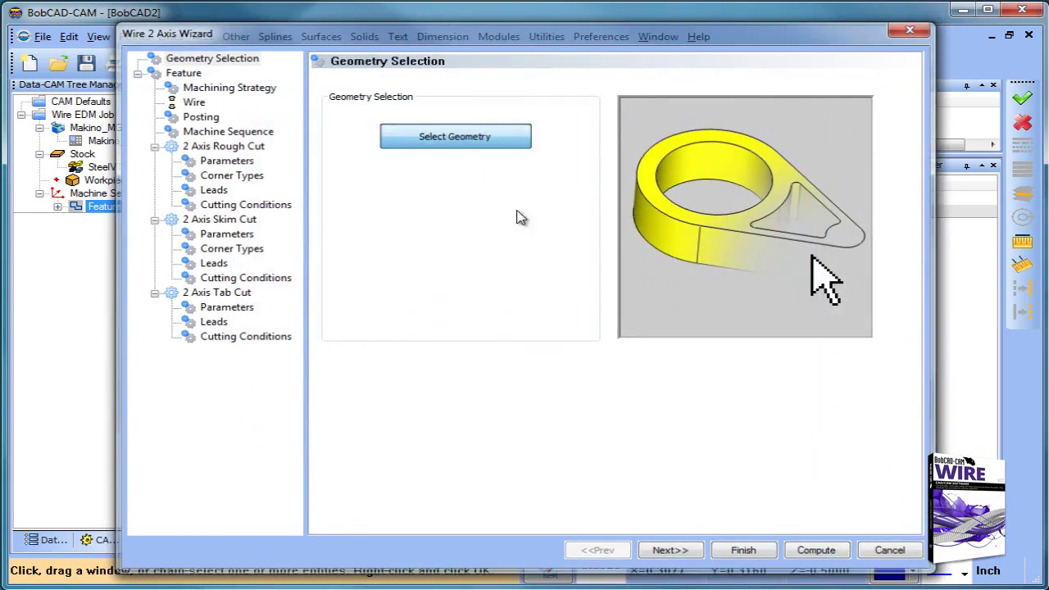
pyautogui.click(489, 283)
pyautogui.rightClick(571, 276)
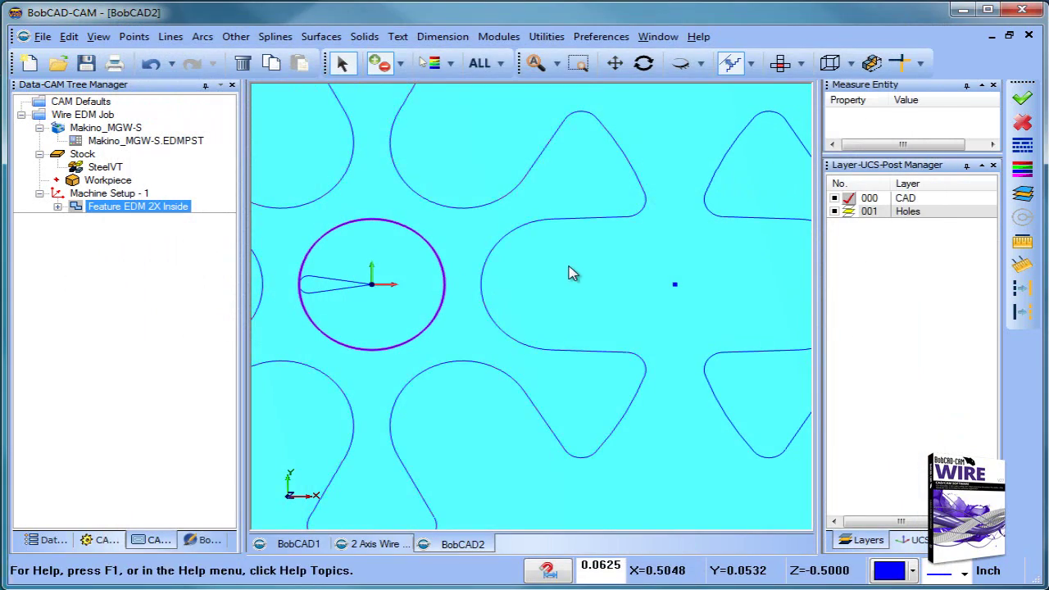
pyautogui.click(665, 552)
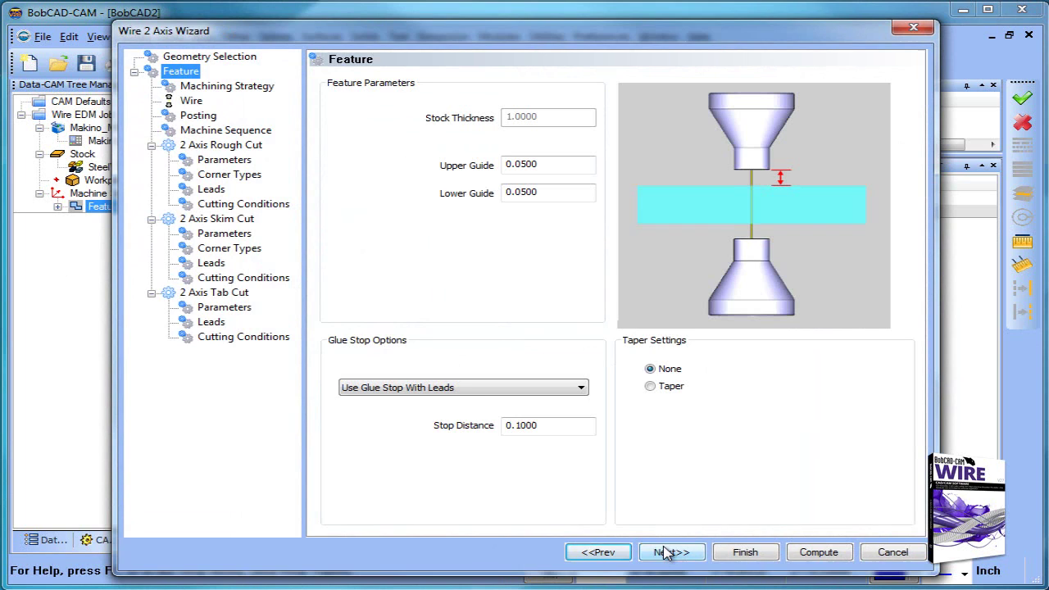
# Turn off glue stops and drop the rough cut, keeping only the skim cut.
pyautogui.click(479, 392)
pyautogui.click(480, 401)
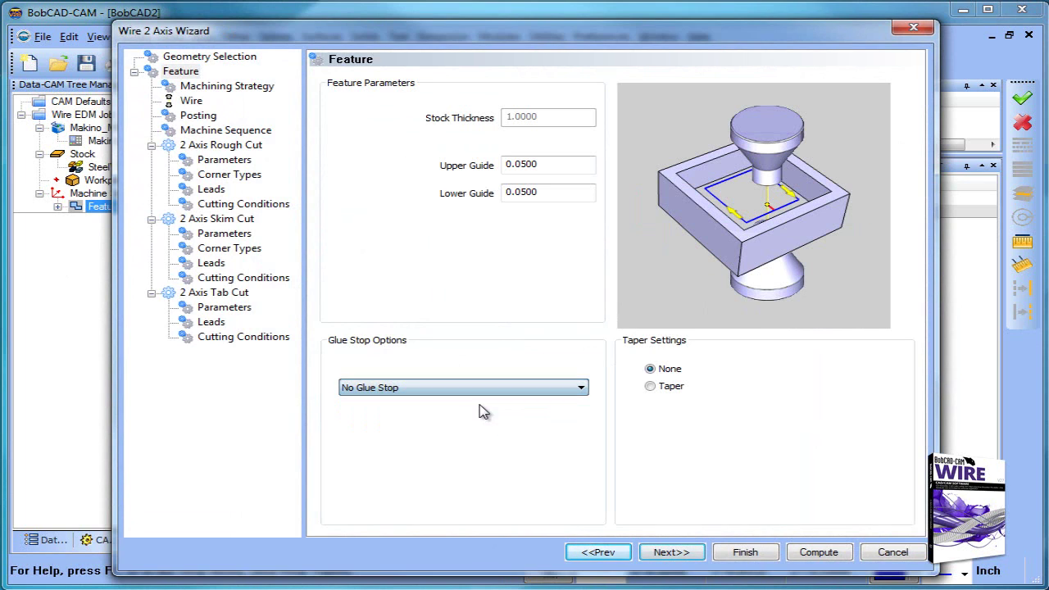
pyautogui.click(669, 554)
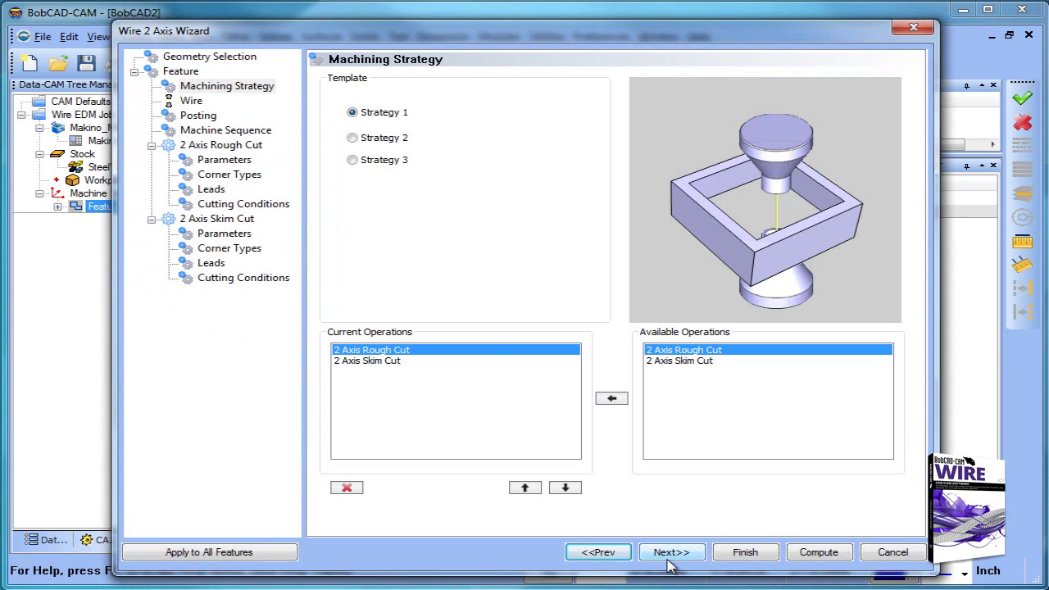
pyautogui.click(346, 487)
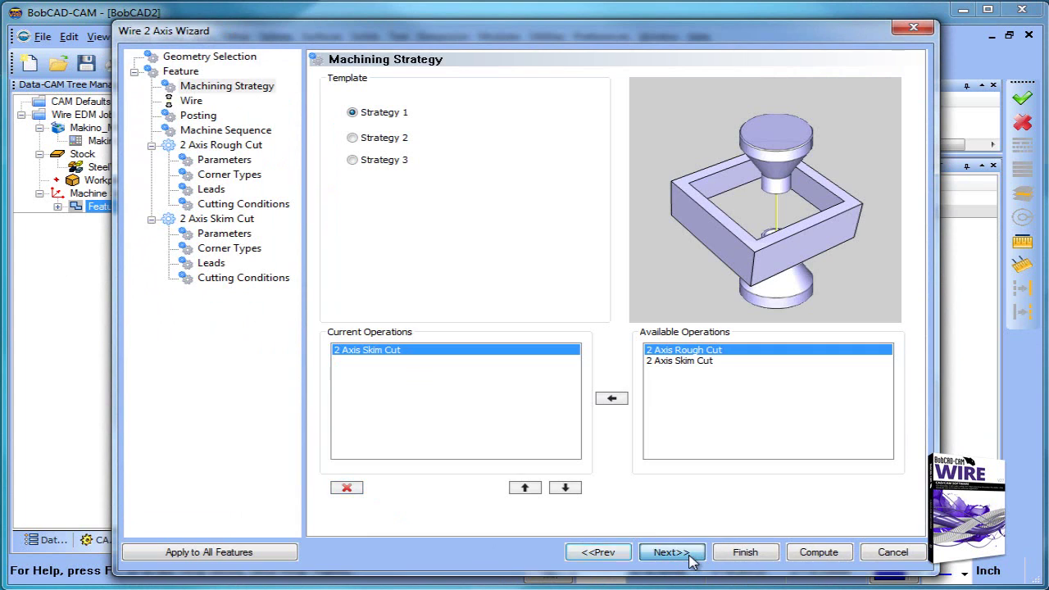
pyautogui.click(689, 557)
pyautogui.click(690, 557)
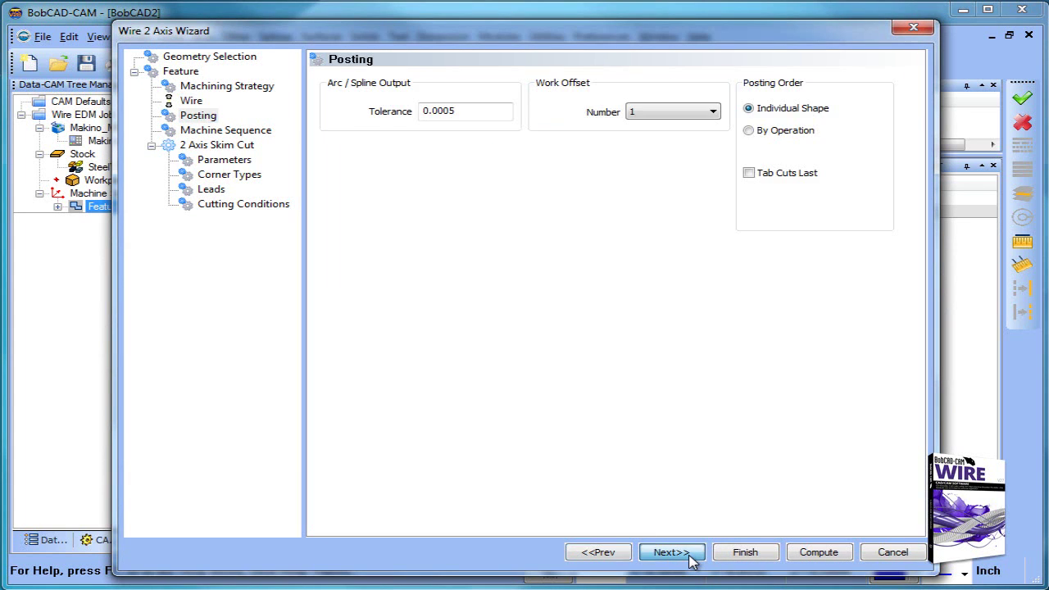
pyautogui.click(689, 558)
pyautogui.click(690, 557)
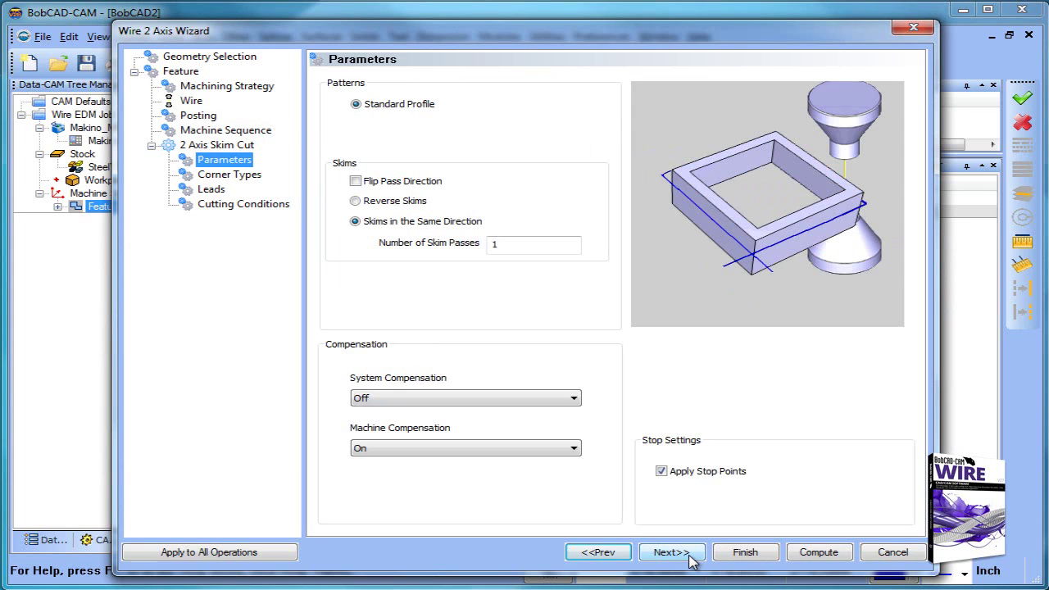
pyautogui.click(690, 557)
pyautogui.click(690, 557)
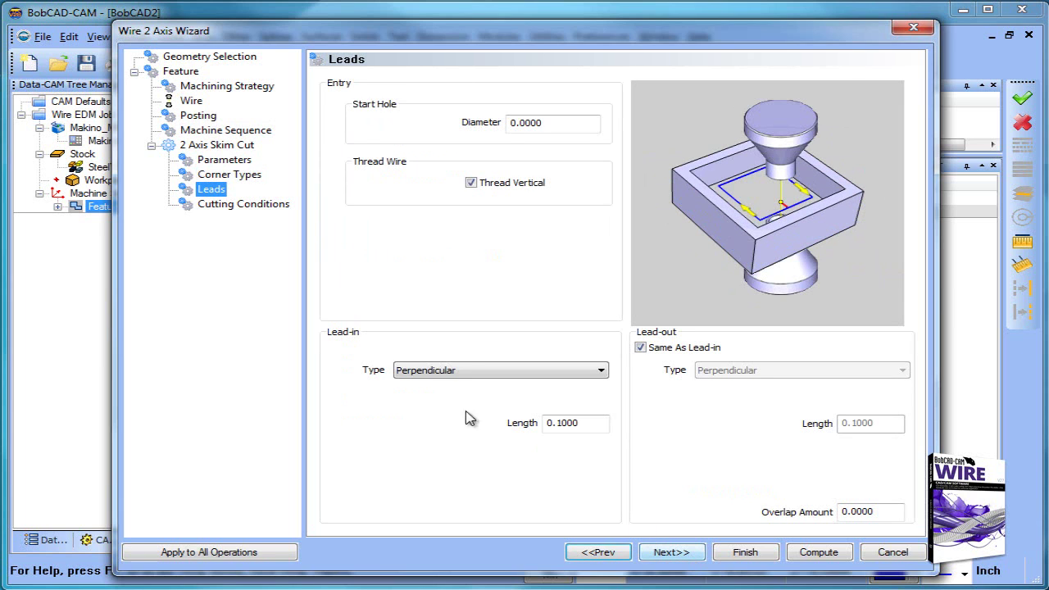
# Set a Point Blend lead-in starting at the hole point and compute the cut.
pyautogui.click(460, 368)
pyautogui.click(456, 438)
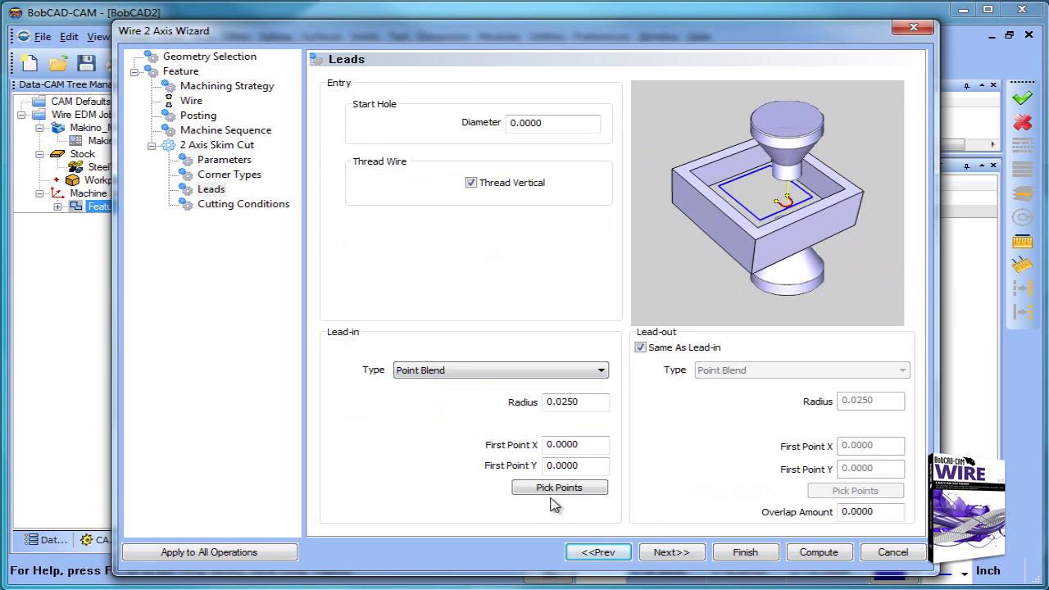
pyautogui.click(557, 488)
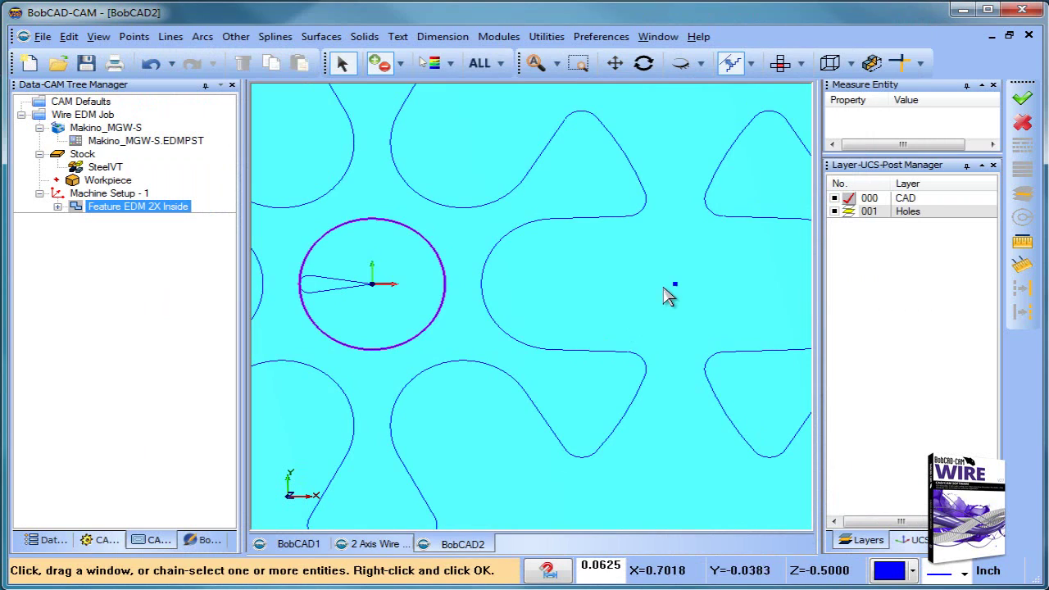
pyautogui.click(674, 285)
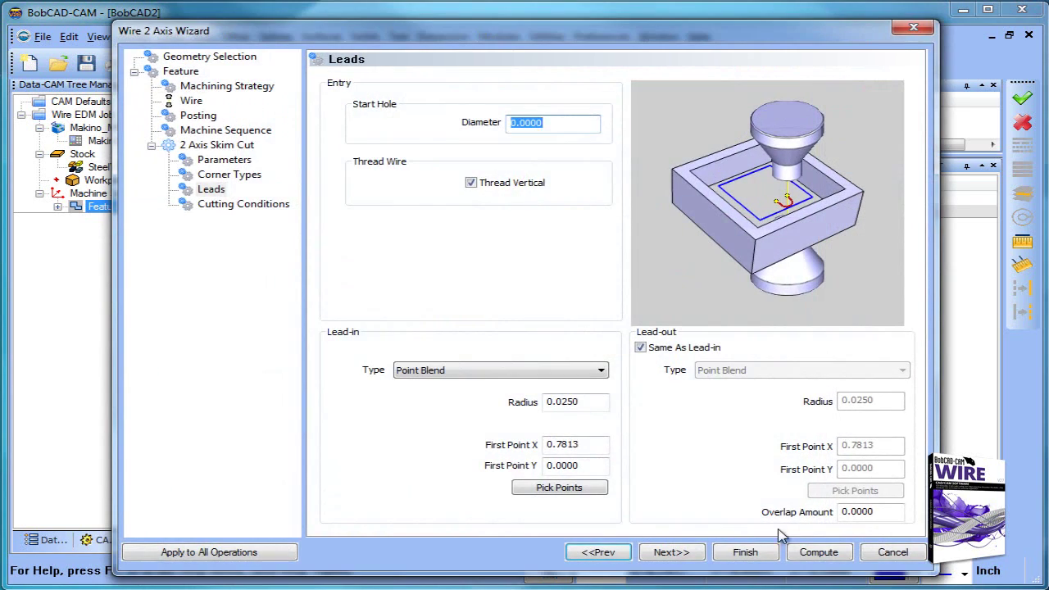
pyautogui.click(818, 551)
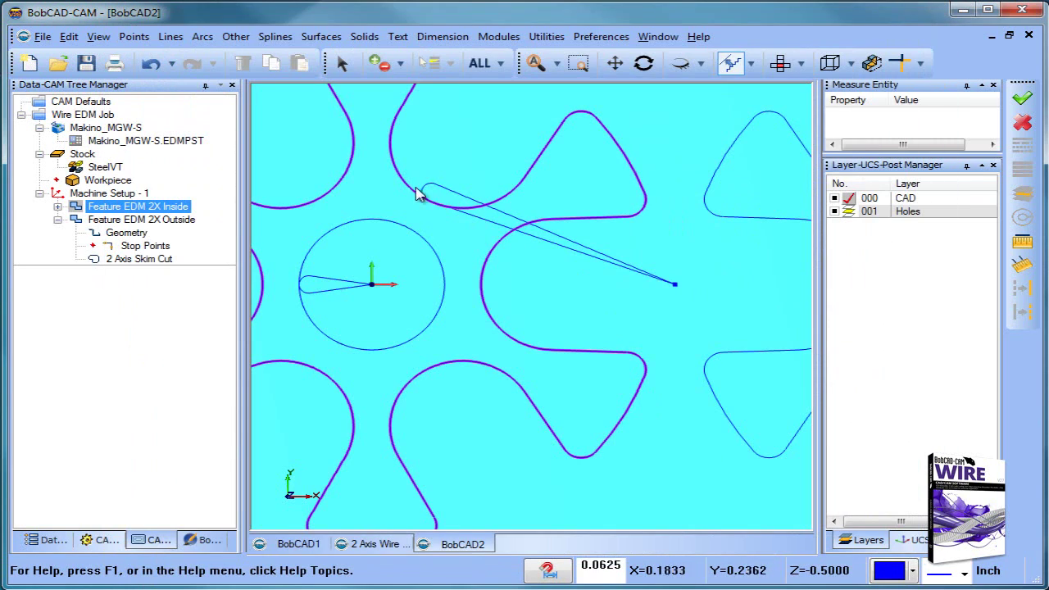
# Move the outside profile's wire start point onto the right notch.
pyautogui.click(127, 233)
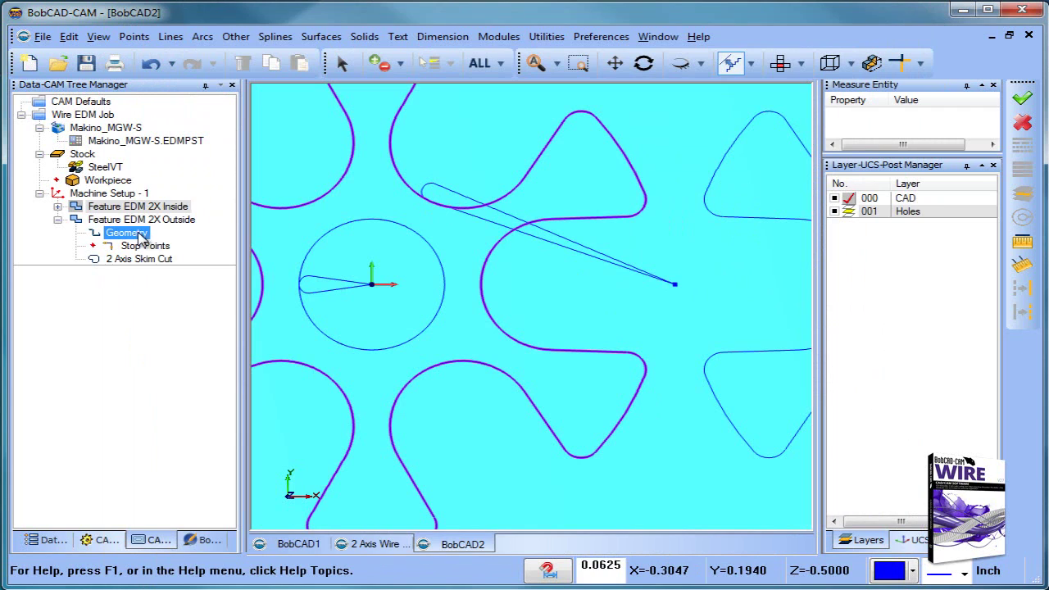
pyautogui.rightClick(135, 233)
pyautogui.click(210, 280)
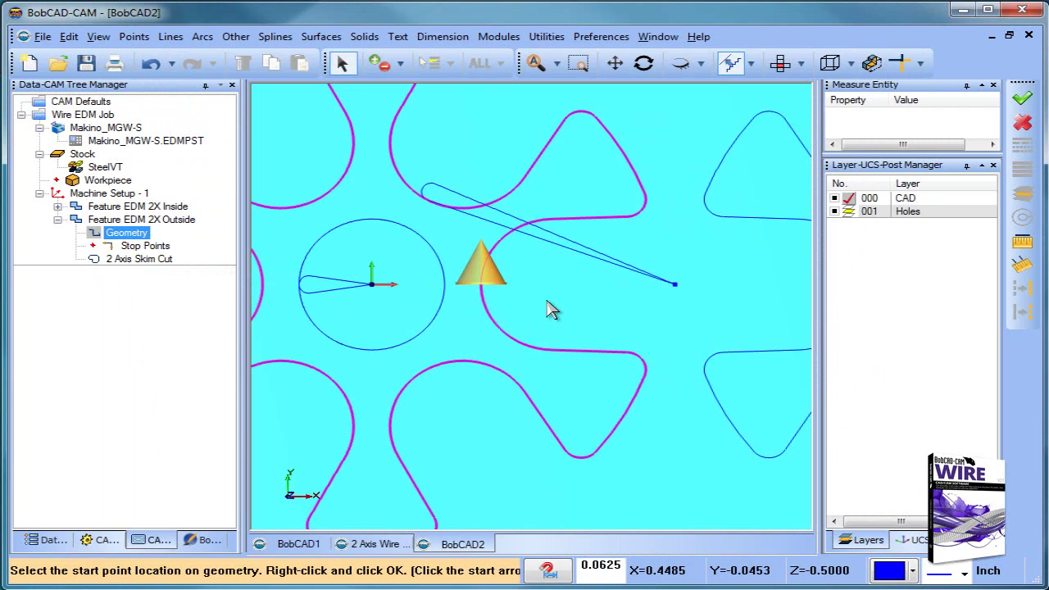
pyautogui.click(480, 270)
# Recompute the new outside cut's toolpath and check it in Top view.
pyautogui.rightClick(130, 222)
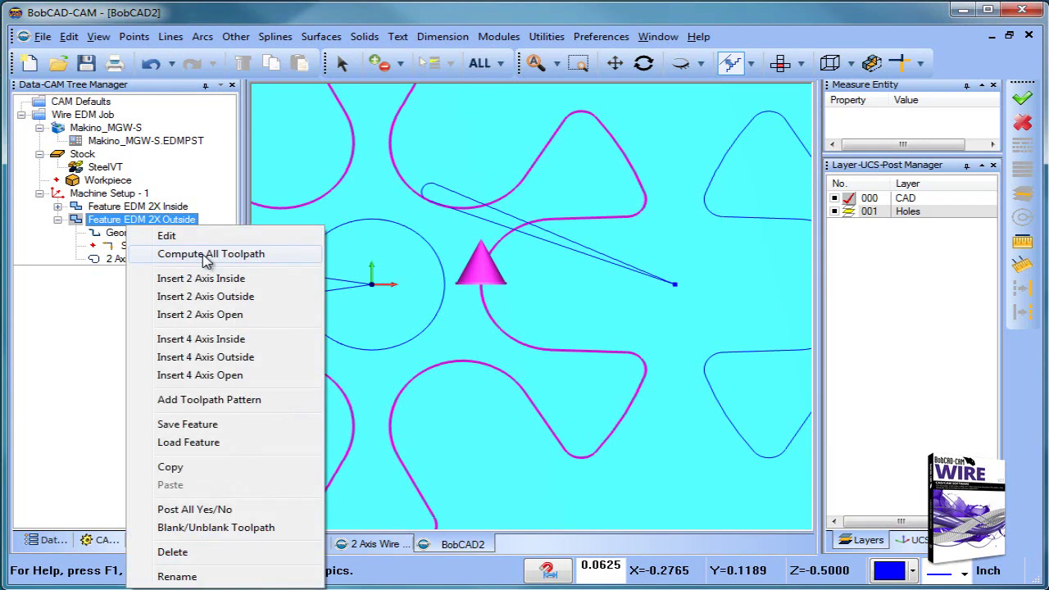
pyautogui.click(204, 254)
pyautogui.scroll(-5, 533, 344)
pyautogui.moveTo(566, 419); pyautogui.dragTo(571, 353, button='middle')
pyautogui.click(779, 63)
pyautogui.scroll(-3, 608, 304)
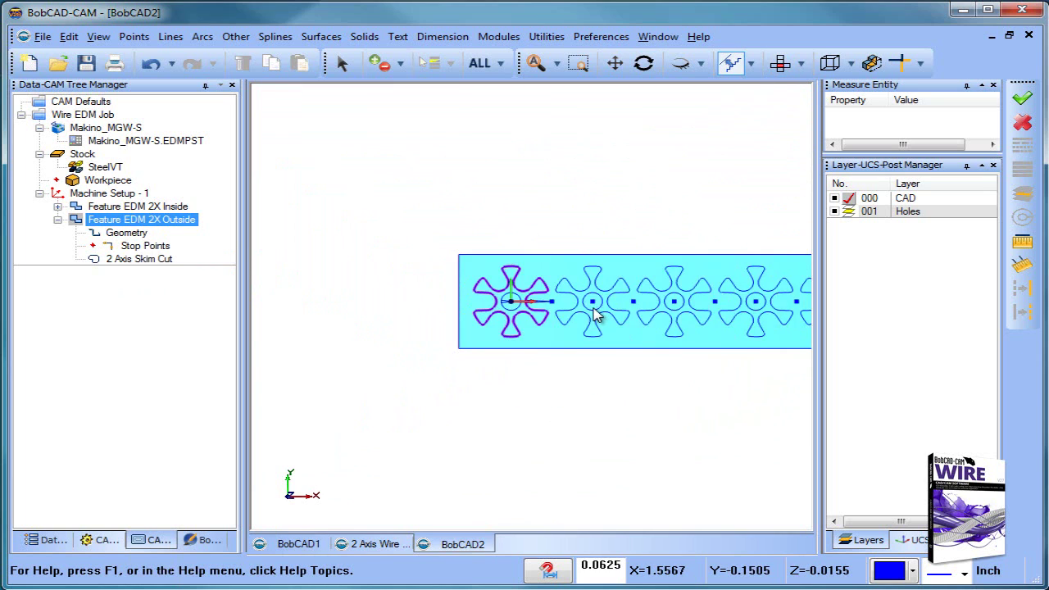
pyautogui.scroll(3, 554, 317)
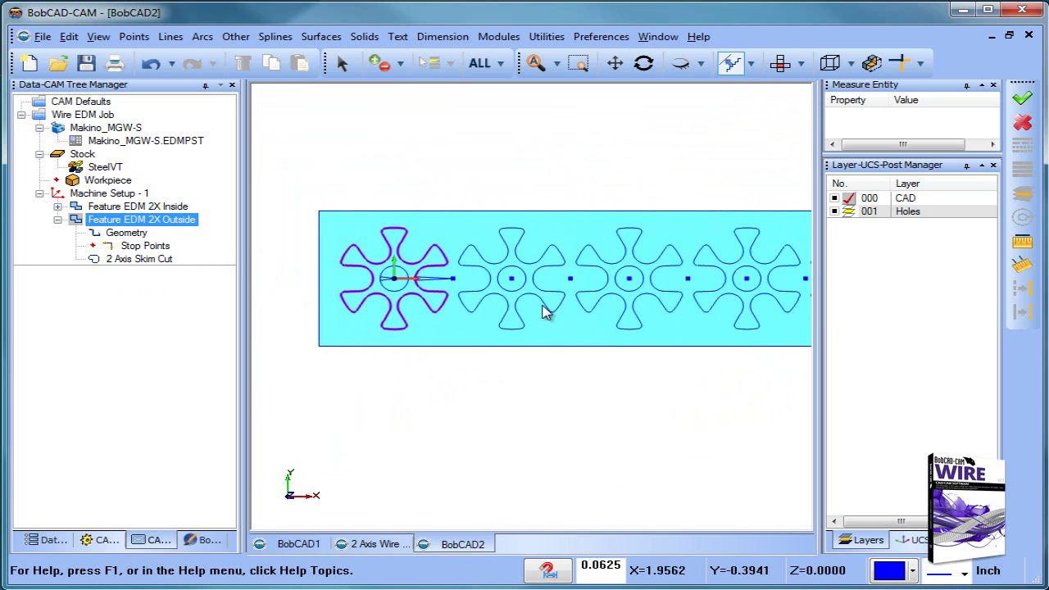
# Add a 1.5625 horizontal dimension between the first two part centres.
pyautogui.click(57, 220)
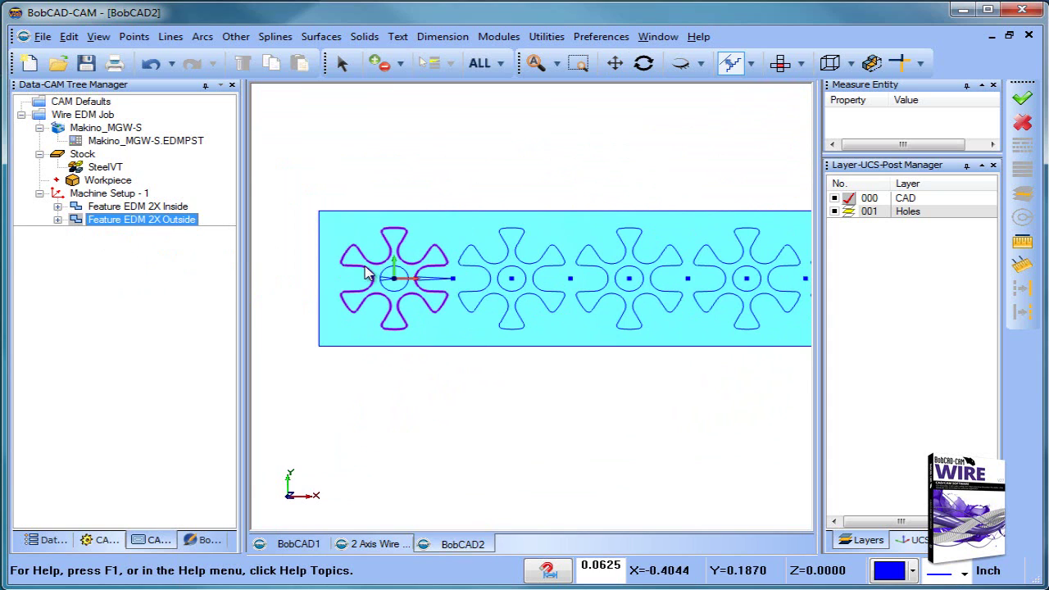
pyautogui.click(443, 36)
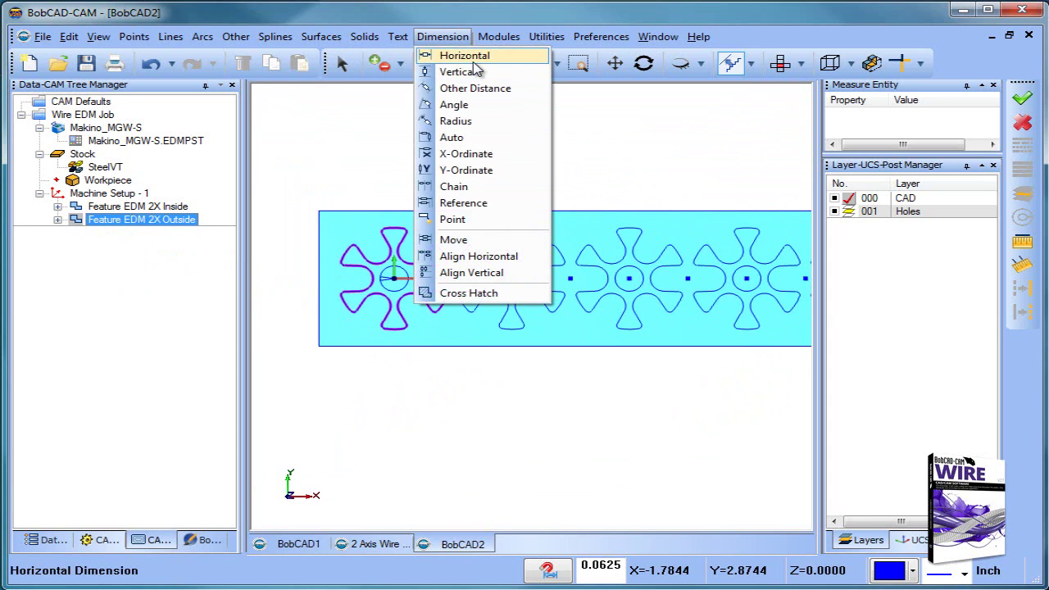
pyautogui.click(456, 52)
pyautogui.click(398, 281)
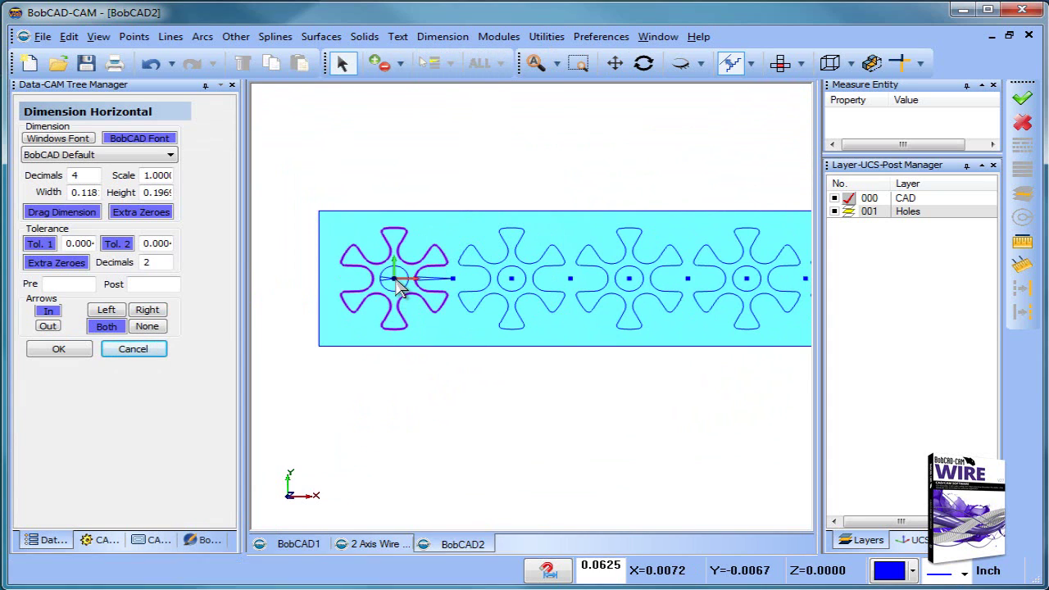
pyautogui.click(511, 278)
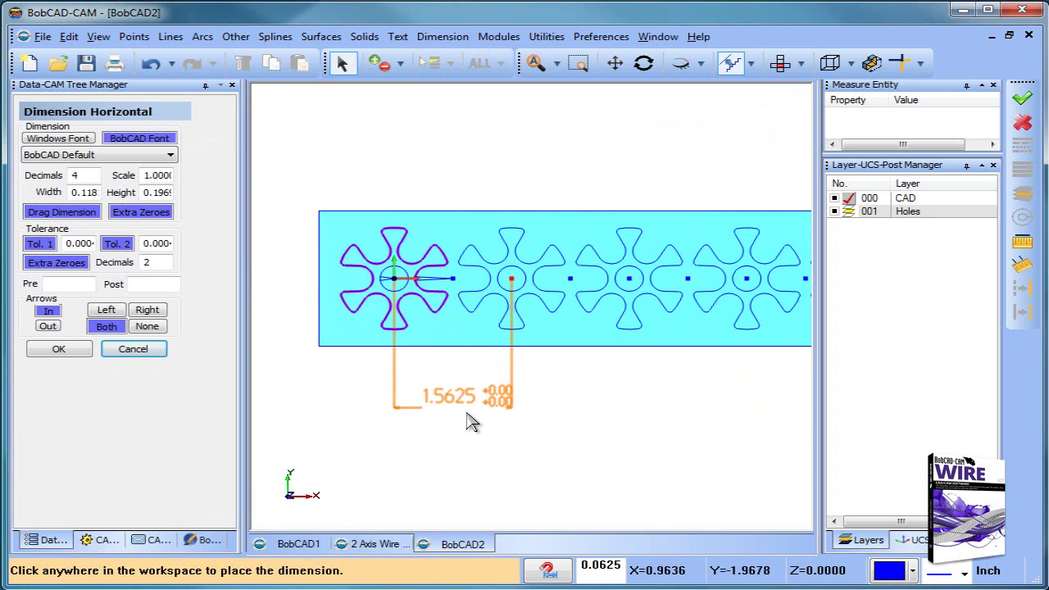
pyautogui.click(467, 421)
pyautogui.rightClick(590, 395)
pyautogui.click(631, 419)
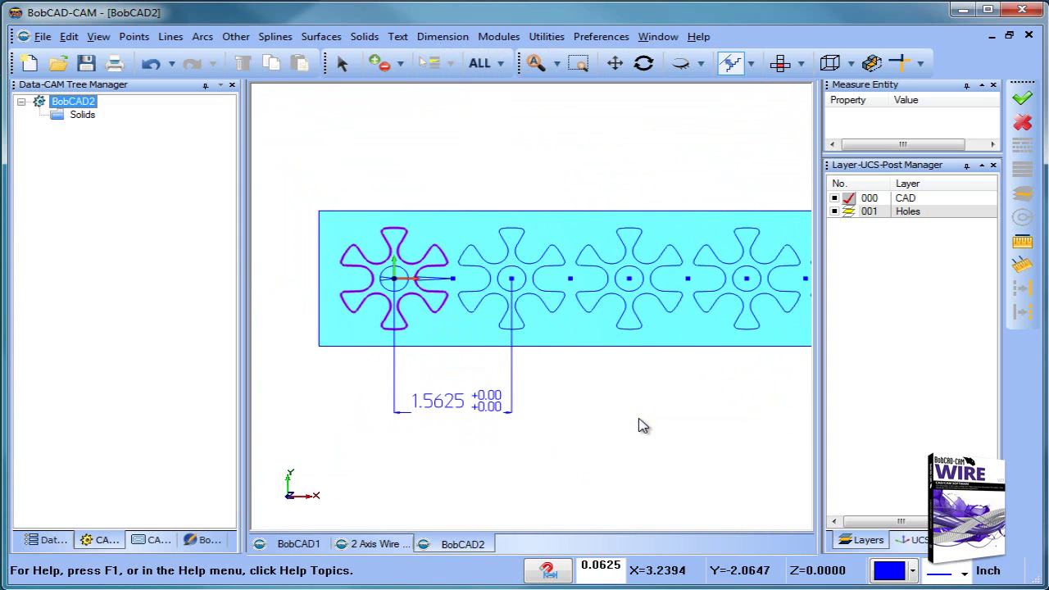
# Add a Toolpath Pattern Array to Machine Setup - 1 across the parts.
pyautogui.click(154, 540)
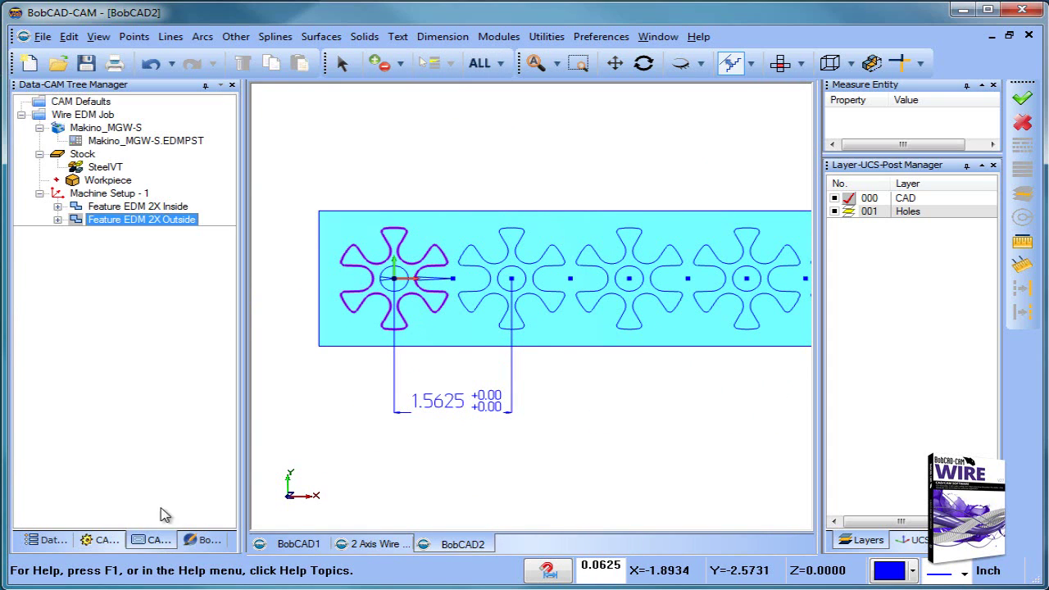
pyautogui.rightClick(119, 195)
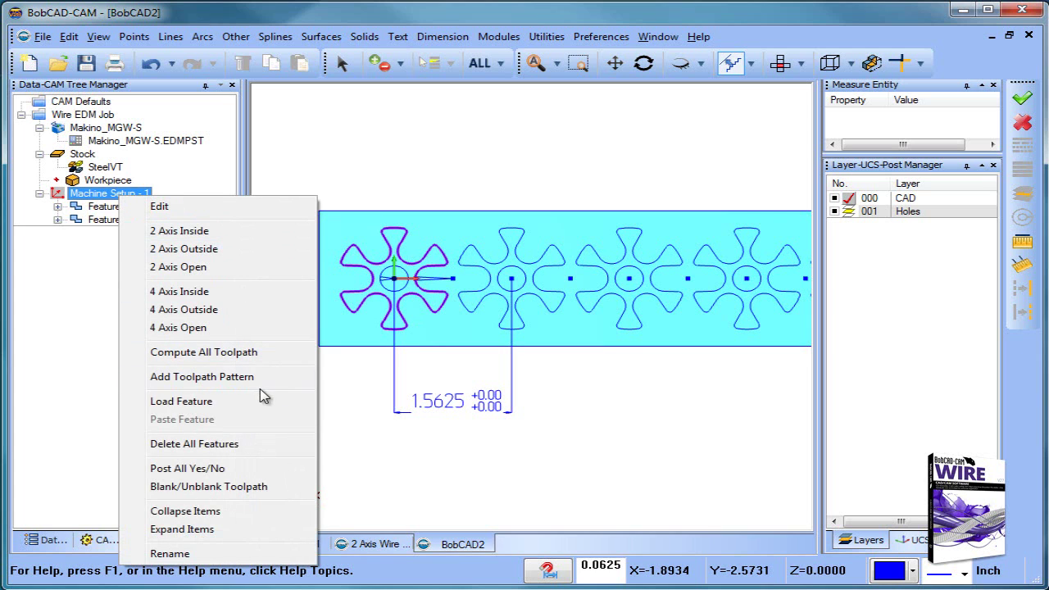
pyautogui.click(250, 376)
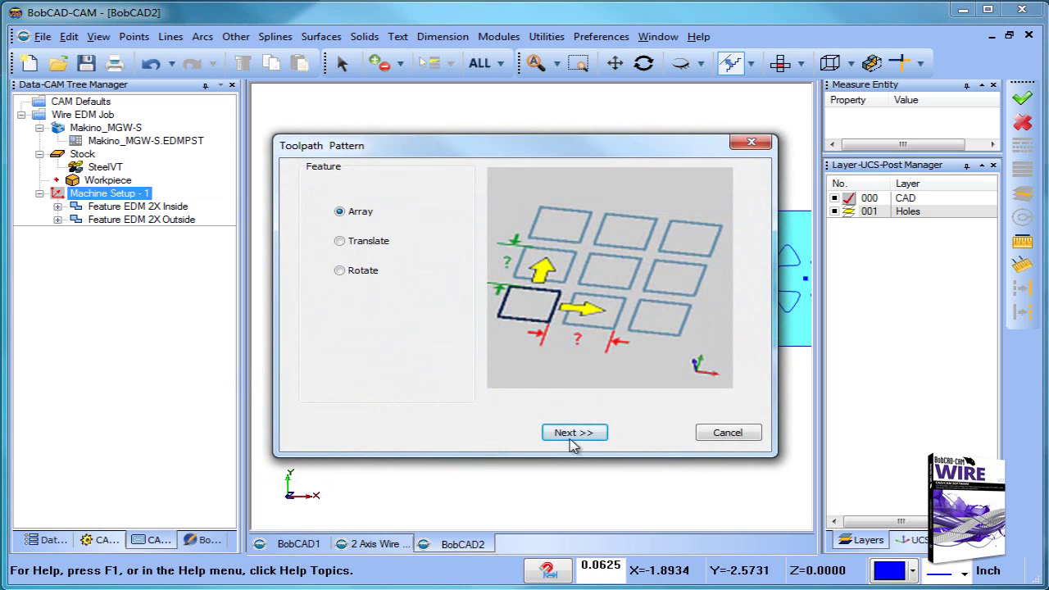
pyautogui.click(572, 436)
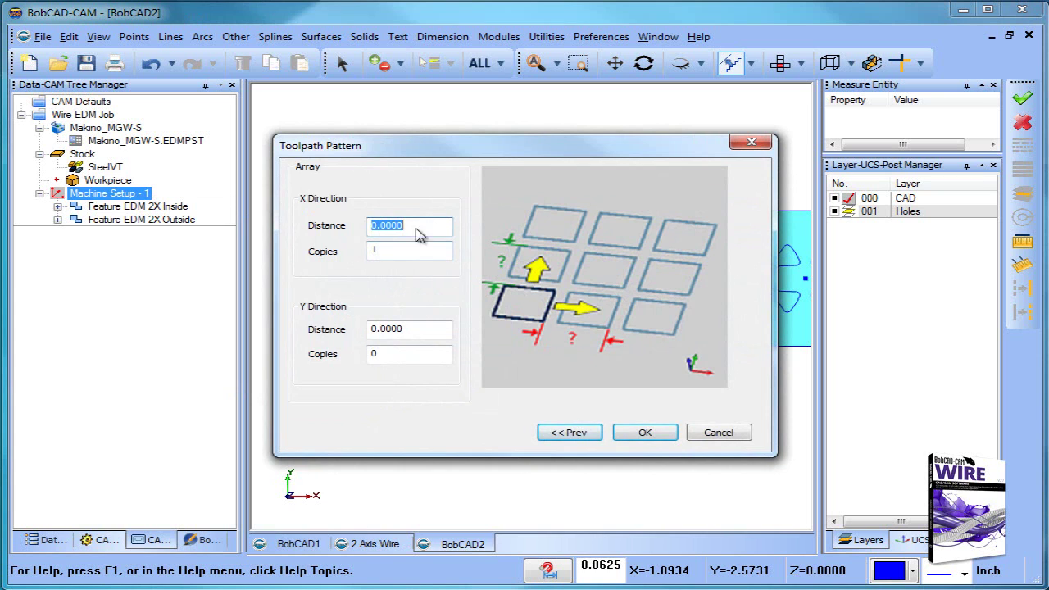
pyautogui.moveTo(507, 152); pyautogui.dragTo(778, 141)
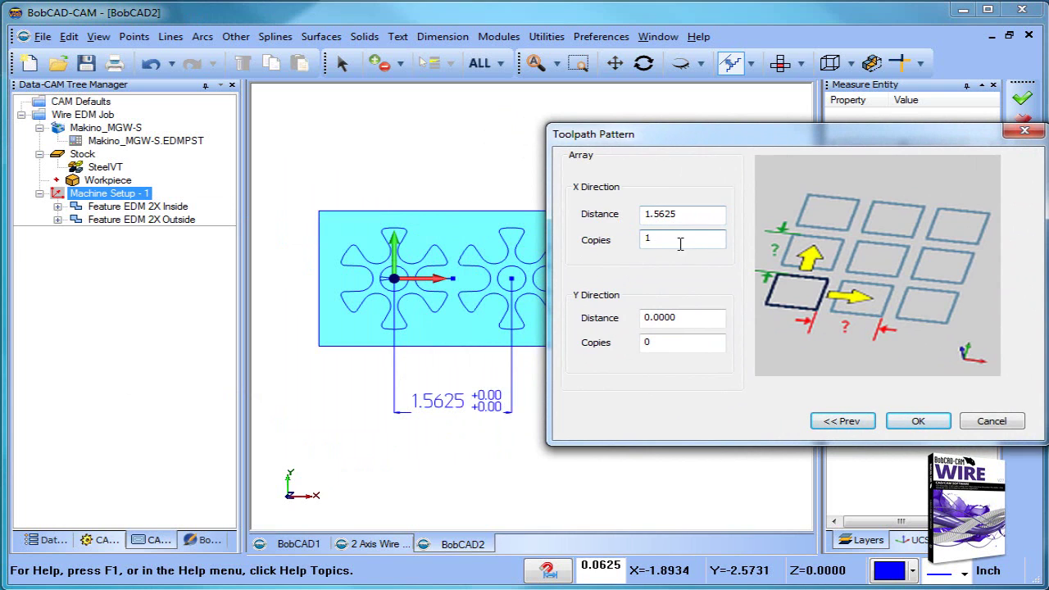
pyautogui.click(907, 420)
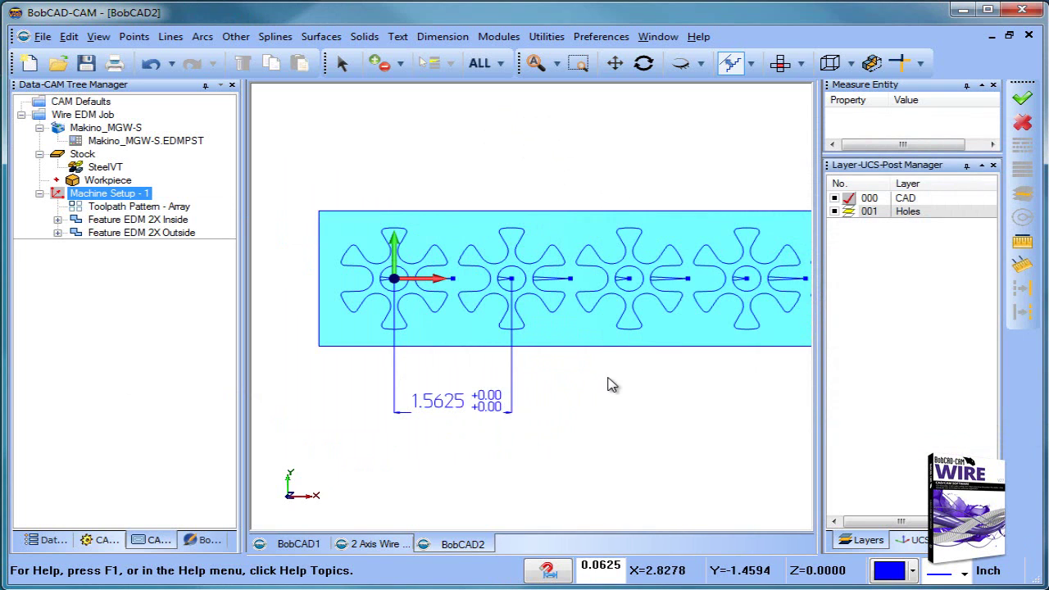
pyautogui.scroll(-3, 618, 380)
pyautogui.keyDown('shift'); pyautogui.moveTo(629, 381); pyautogui.dragTo(363, 341, button='middle'); pyautogui.keyUp('shift')
# Delete the Toolpath Pattern - Array entry.
pyautogui.click(156, 209)
pyautogui.rightClick(159, 211)
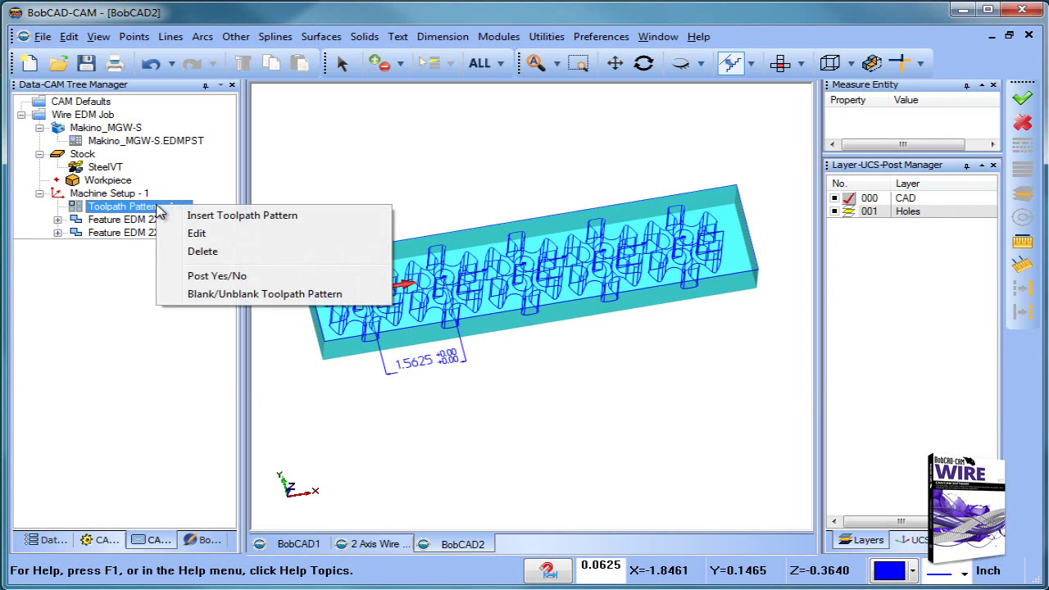
pyautogui.click(214, 250)
# Confirm deleting the toolpath array and return to Top view.
pyautogui.click(530, 344)
pyautogui.click(780, 63)
pyautogui.scroll(3, 423, 336)
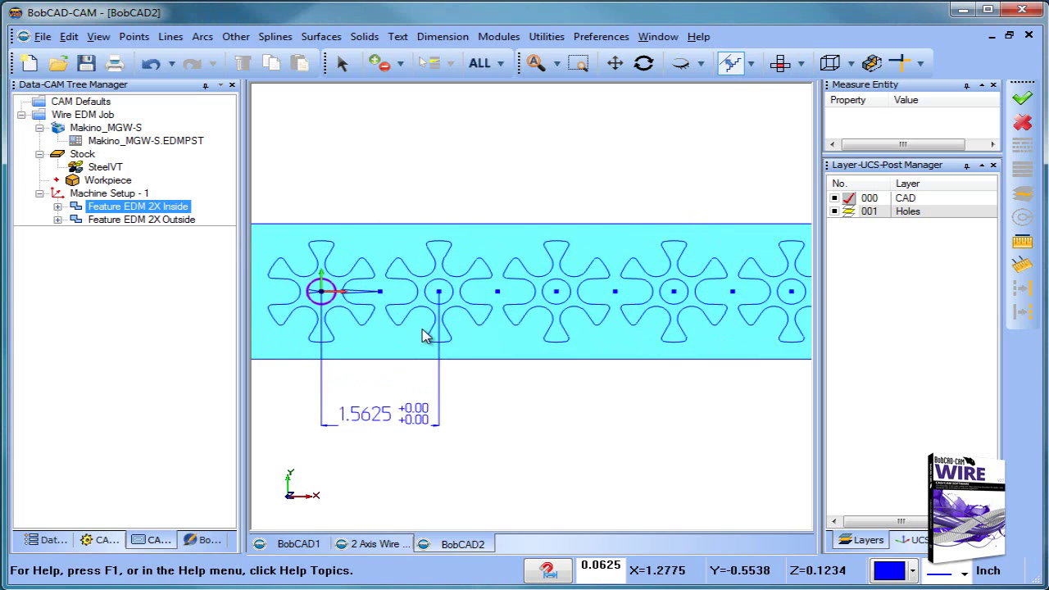
pyautogui.scroll(-1, 424, 336)
# Reselect the inside cut geometry to include the holes of all five parts.
pyautogui.click(123, 220)
pyautogui.click(57, 207)
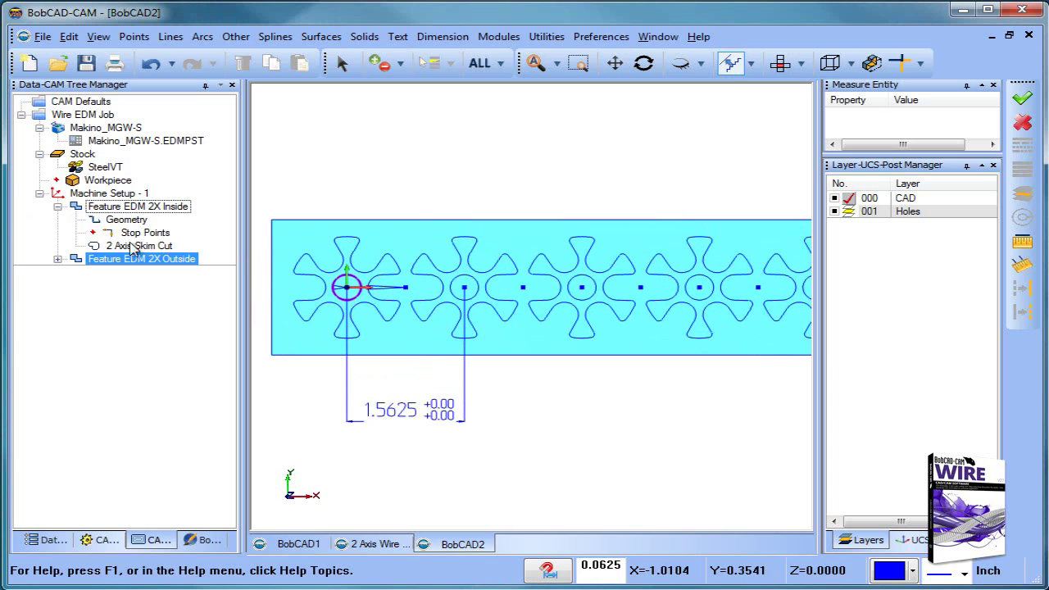
pyautogui.click(127, 219)
pyautogui.rightClick(136, 219)
pyautogui.click(175, 227)
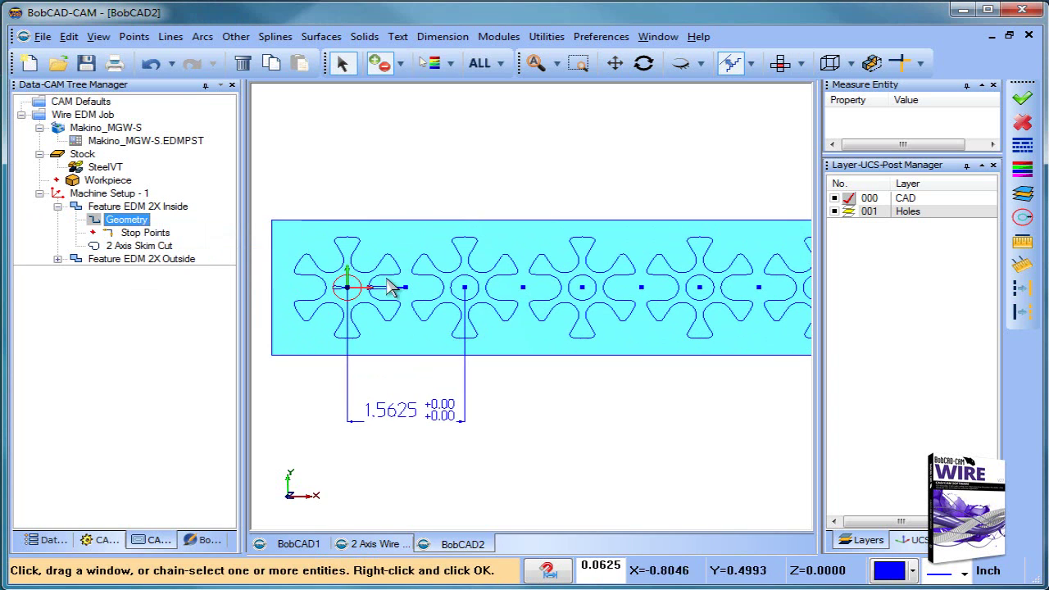
pyautogui.click(469, 303)
pyautogui.click(595, 301)
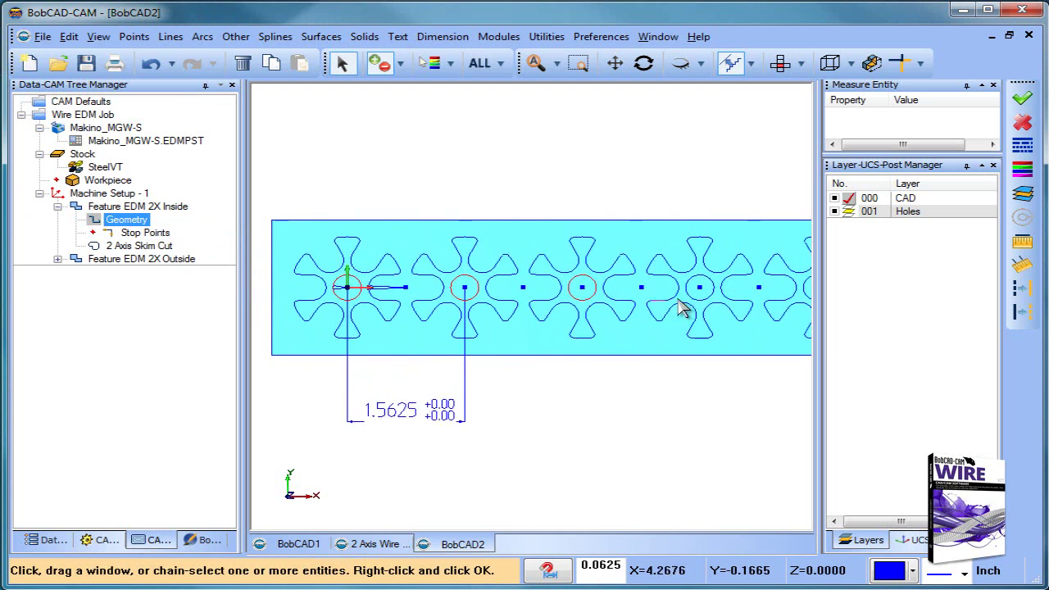
pyautogui.click(700, 298)
pyautogui.scroll(-3, 704, 332)
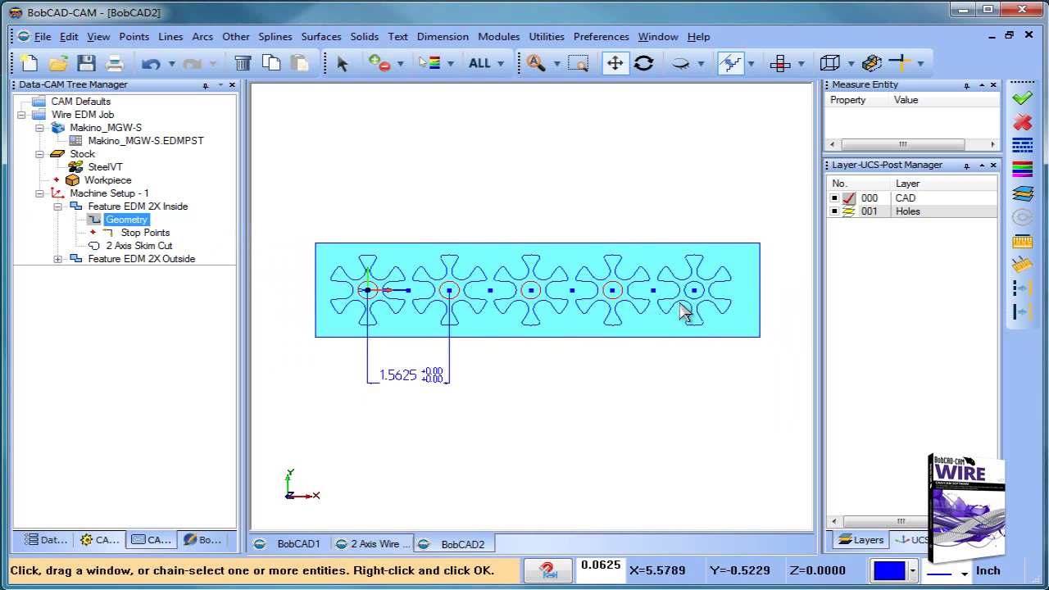
pyautogui.click(695, 301)
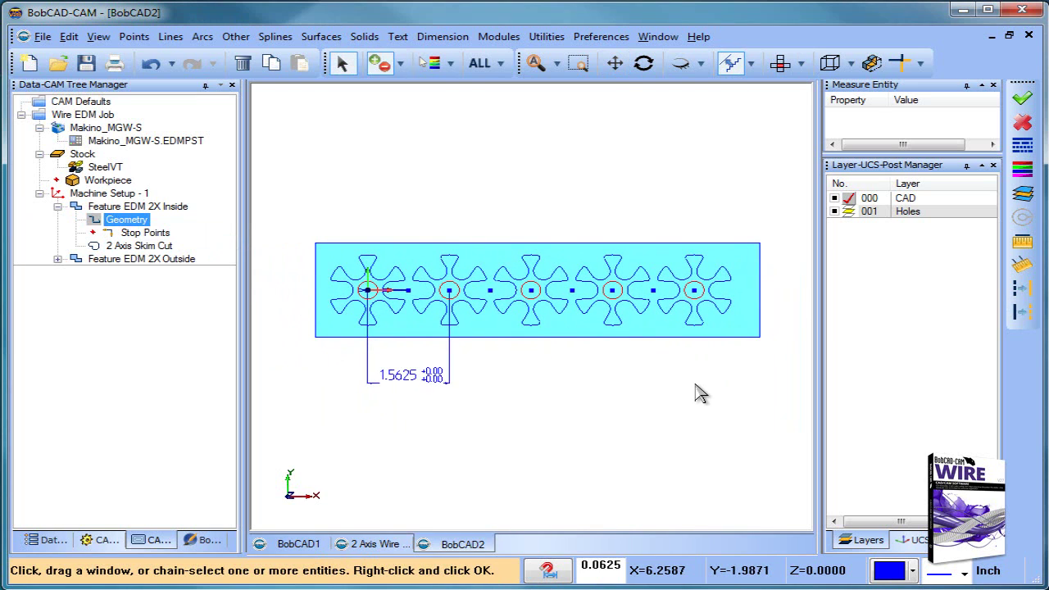
pyautogui.click(138, 209)
# Pick lead-in points at each hole centre in the inside cut's lead settings.
pyautogui.rightClick(141, 209)
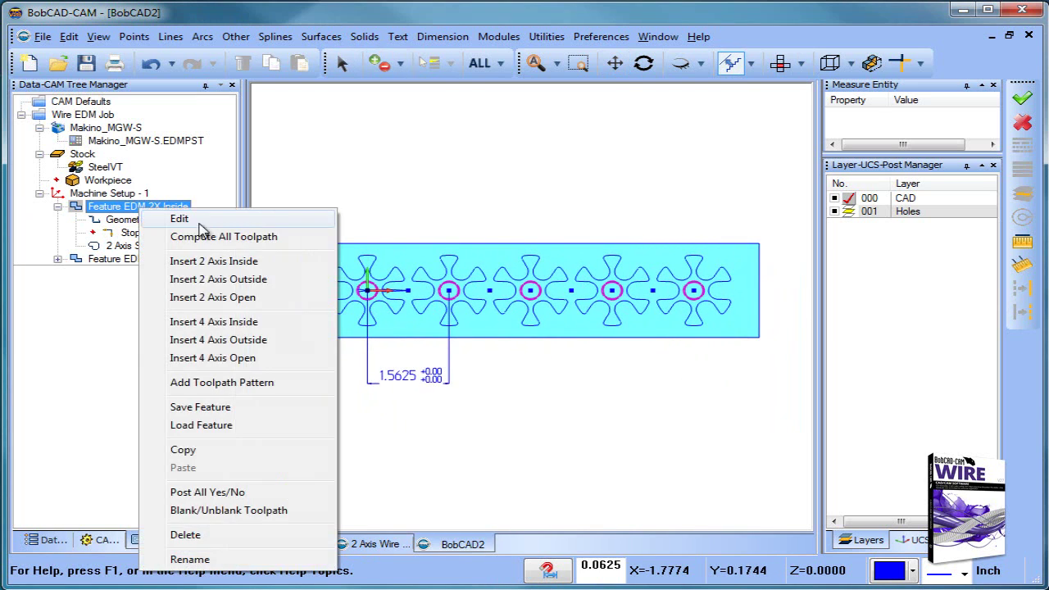
pyautogui.click(200, 223)
pyautogui.click(211, 175)
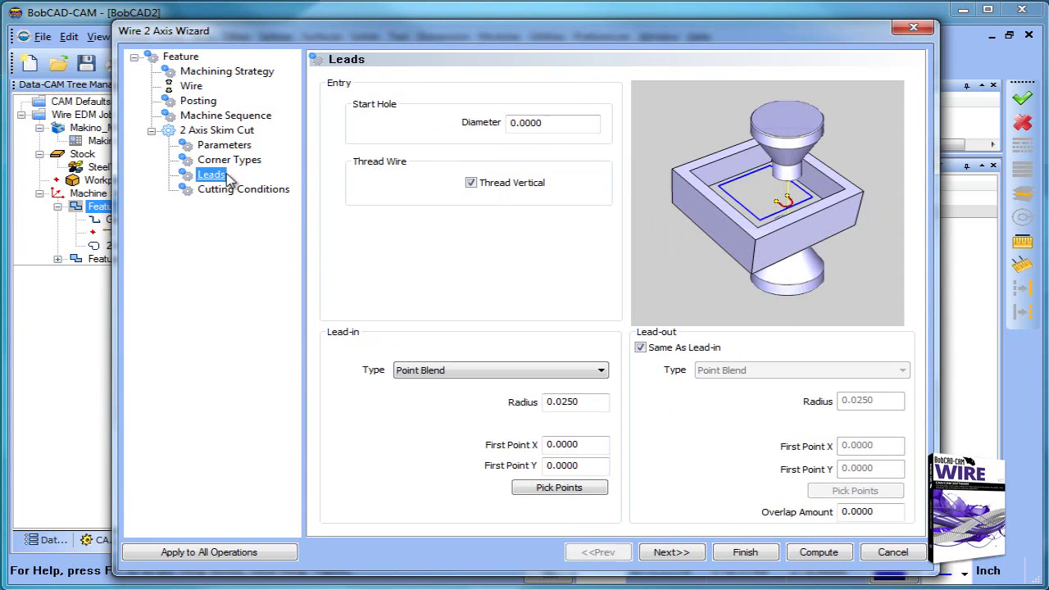
pyautogui.click(577, 490)
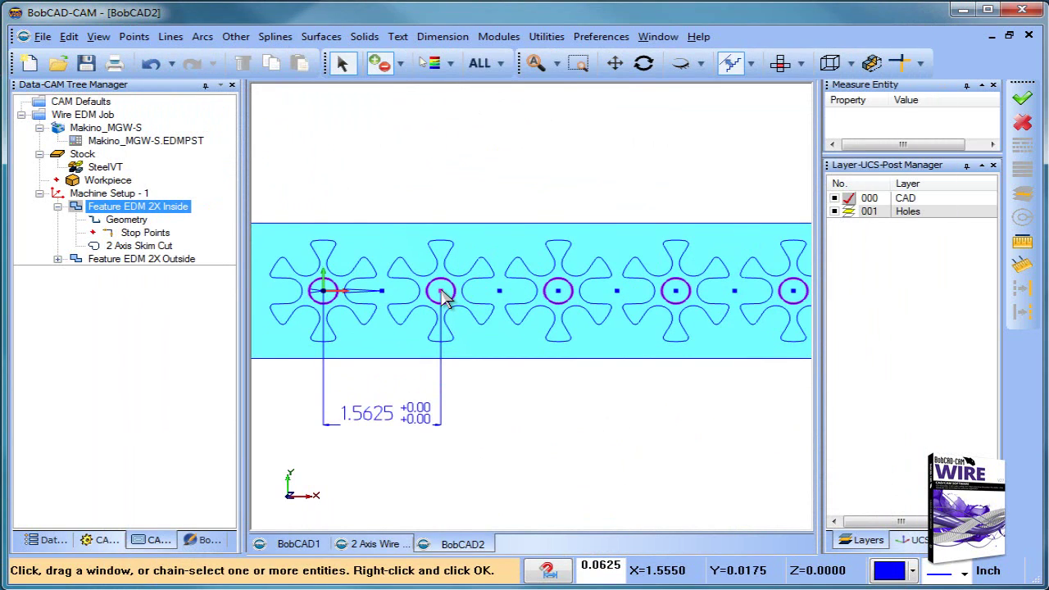
pyautogui.click(442, 296)
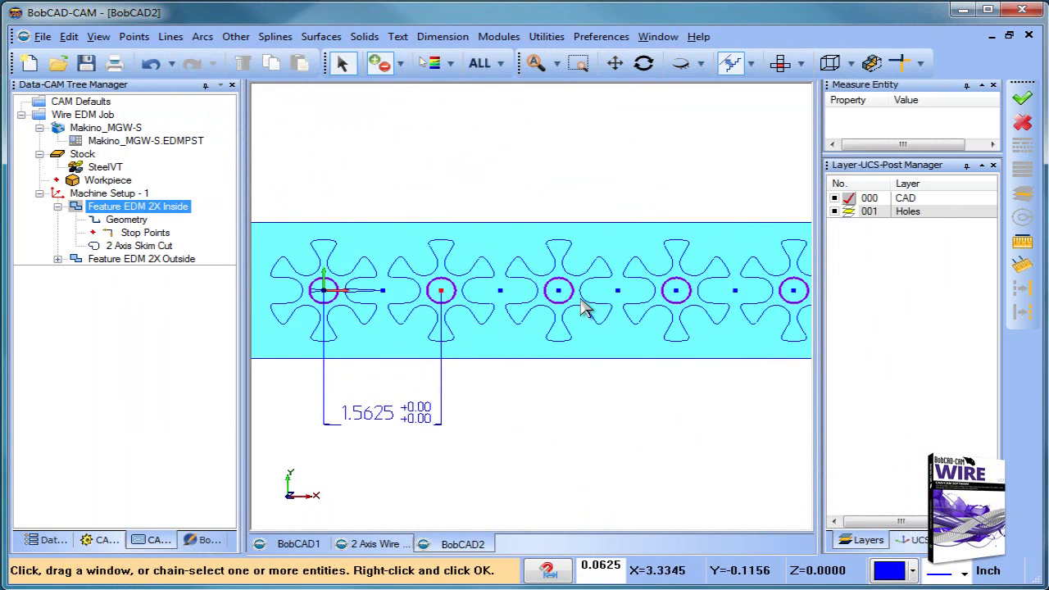
pyautogui.click(677, 292)
pyautogui.click(793, 294)
pyautogui.scroll(-2, 693, 379)
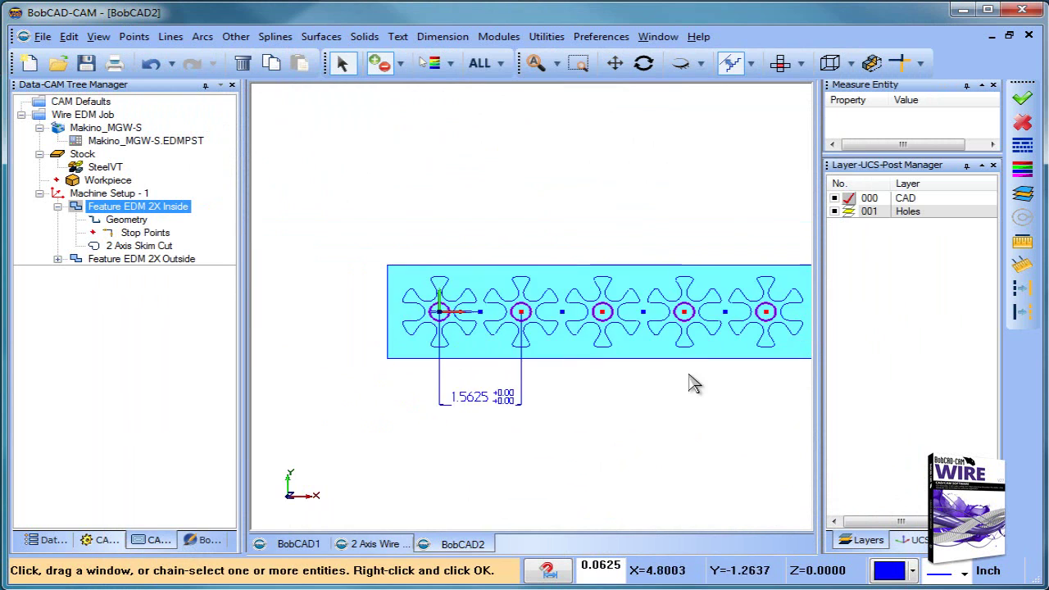
pyautogui.moveTo(693, 380); pyautogui.dragTo(630, 386, button='middle')
pyautogui.rightClick(623, 388)
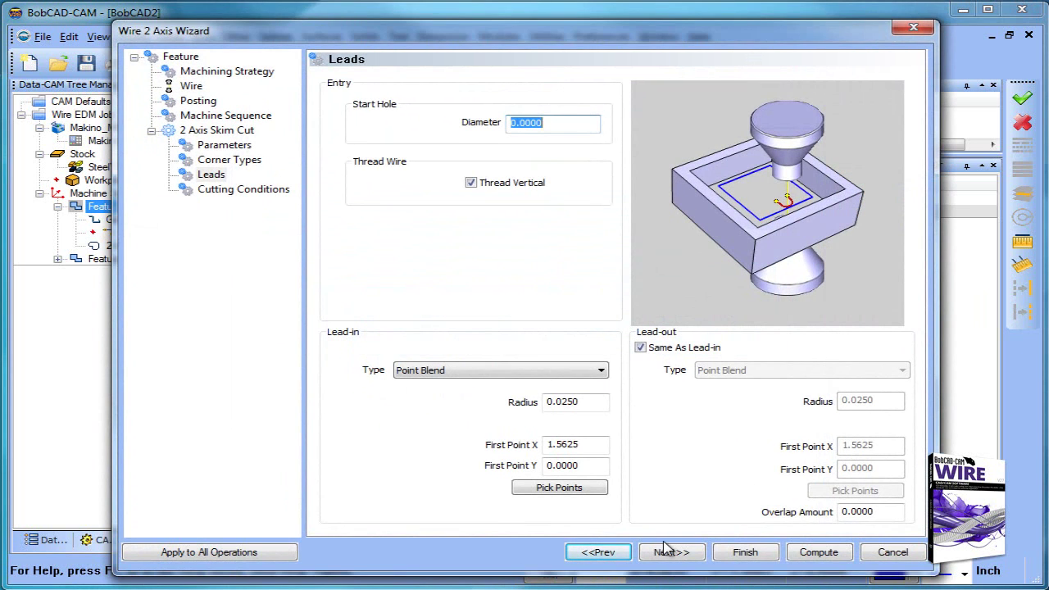
# Compute the Feature EDM 2X Inside toolpath.
pyautogui.click(819, 552)
pyautogui.moveTo(629, 413); pyautogui.dragTo(637, 382, button='middle')
pyautogui.click(141, 259)
pyautogui.click(57, 207)
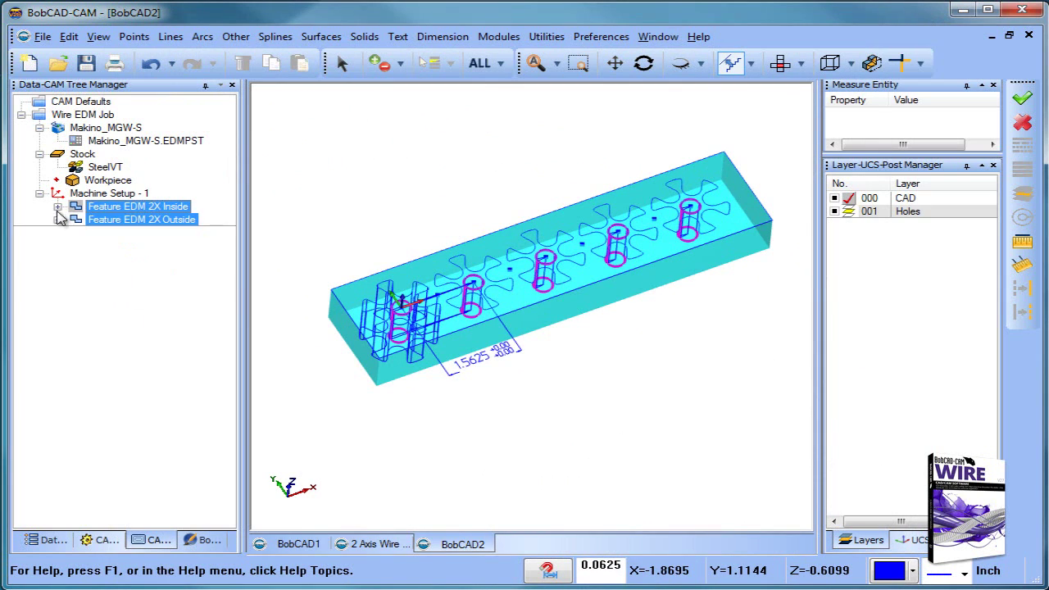
# Reselect the outside cut geometry by chain-selecting the gear outlines.
pyautogui.click(57, 220)
pyautogui.click(123, 233)
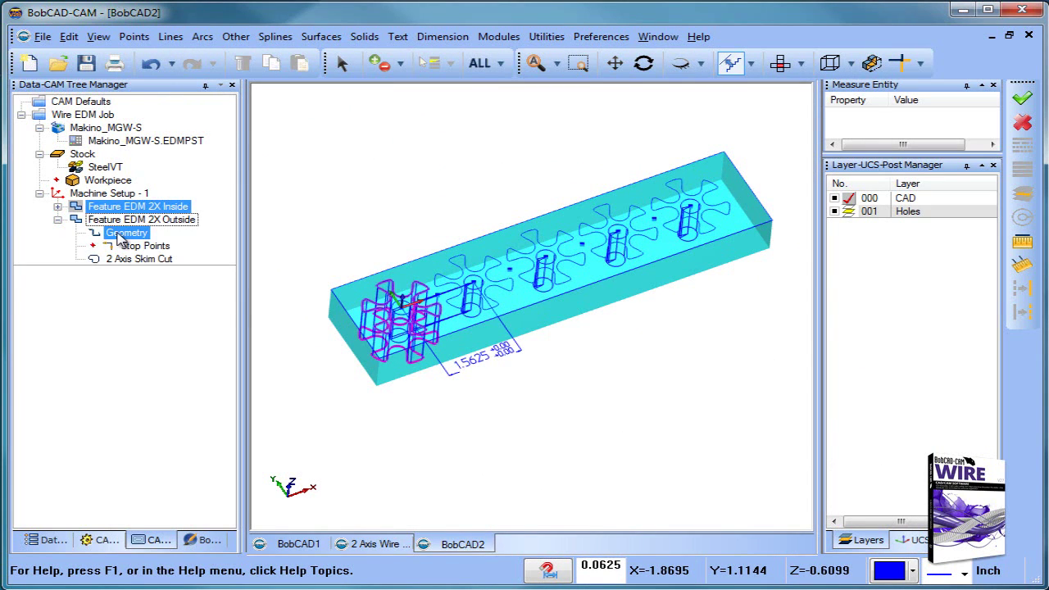
pyautogui.rightClick(124, 234)
pyautogui.click(187, 238)
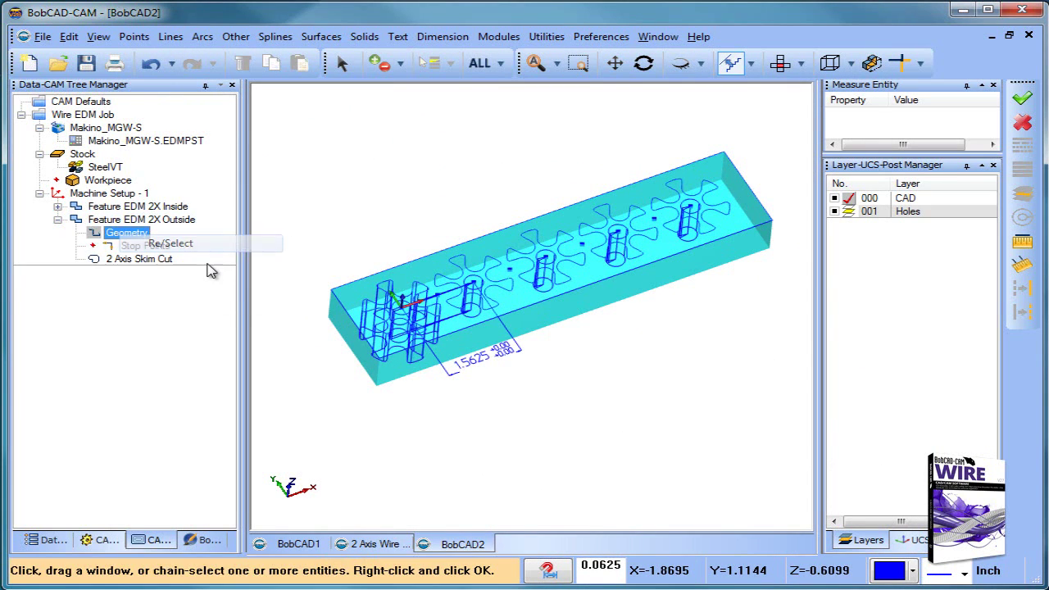
pyautogui.click(780, 63)
pyautogui.scroll(3, 452, 320)
pyautogui.click(515, 298)
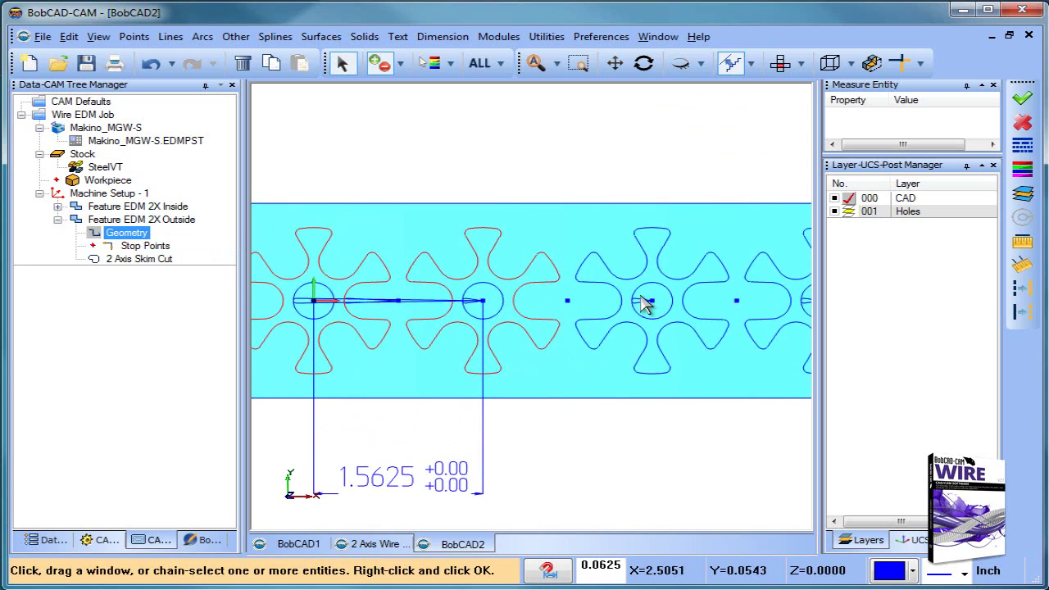
pyautogui.scroll(-2, 693, 302)
pyautogui.moveTo(693, 355); pyautogui.dragTo(493, 332, button='middle')
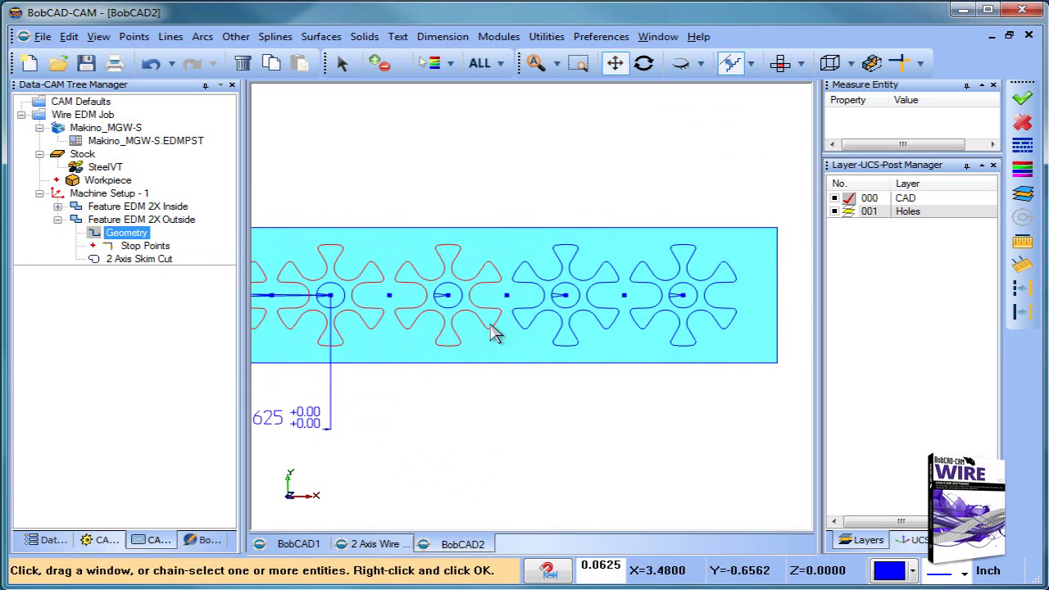
pyautogui.click(598, 295)
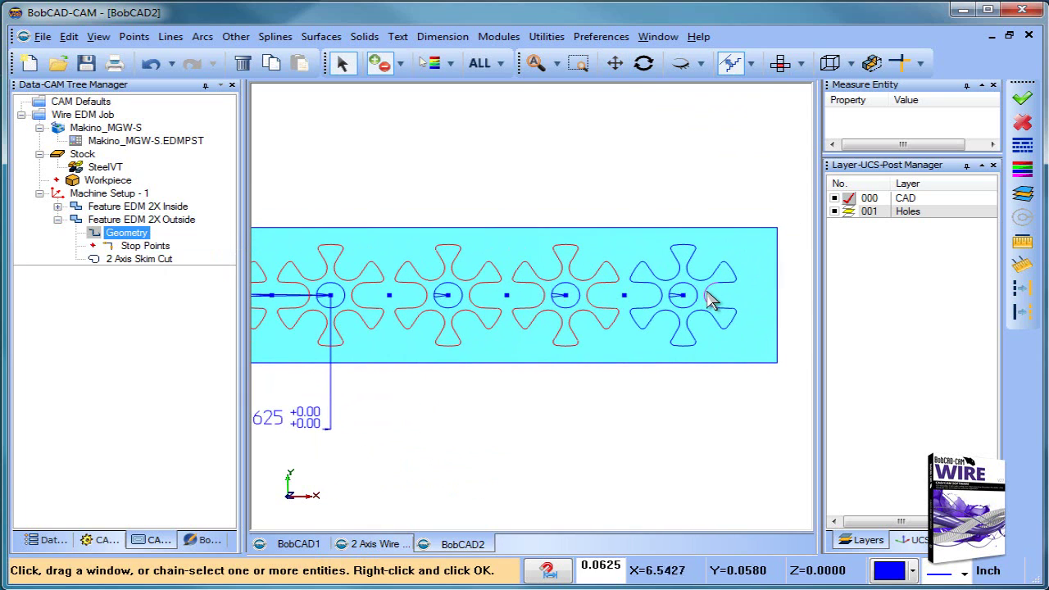
pyautogui.click(709, 300)
pyautogui.rightClick(776, 301)
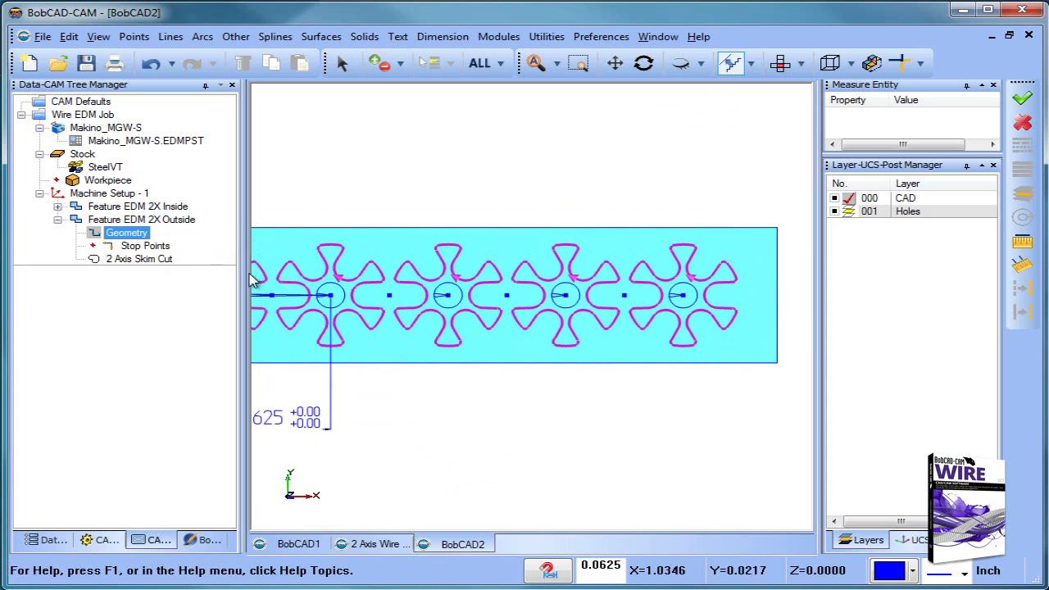
# Move each outside profile's start point to the notch on its right side.
pyautogui.click(141, 246)
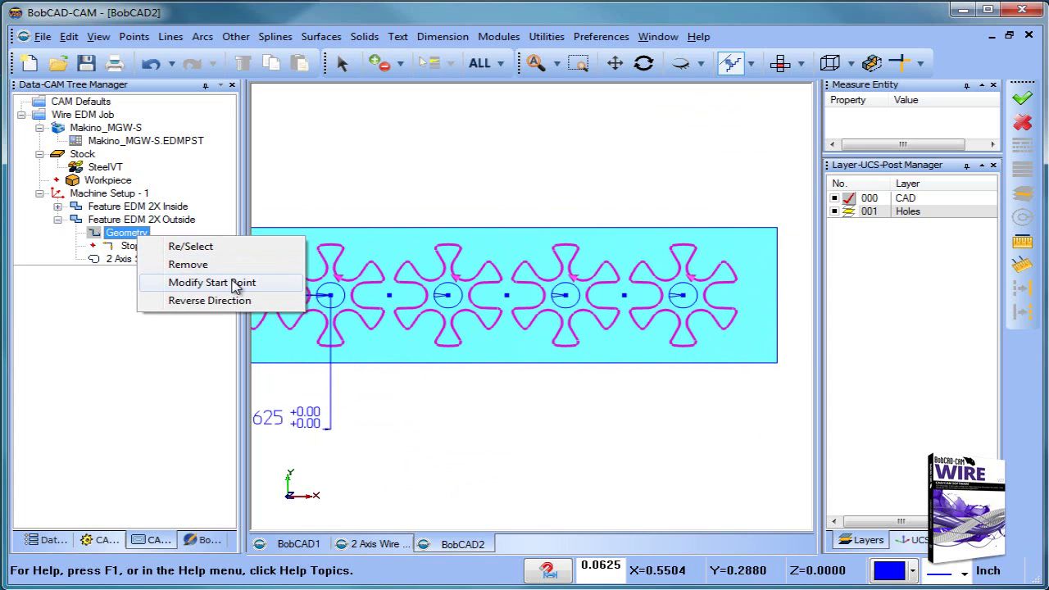
pyautogui.click(235, 283)
pyautogui.scroll(-3, 541, 352)
pyautogui.scroll(4, 370, 305)
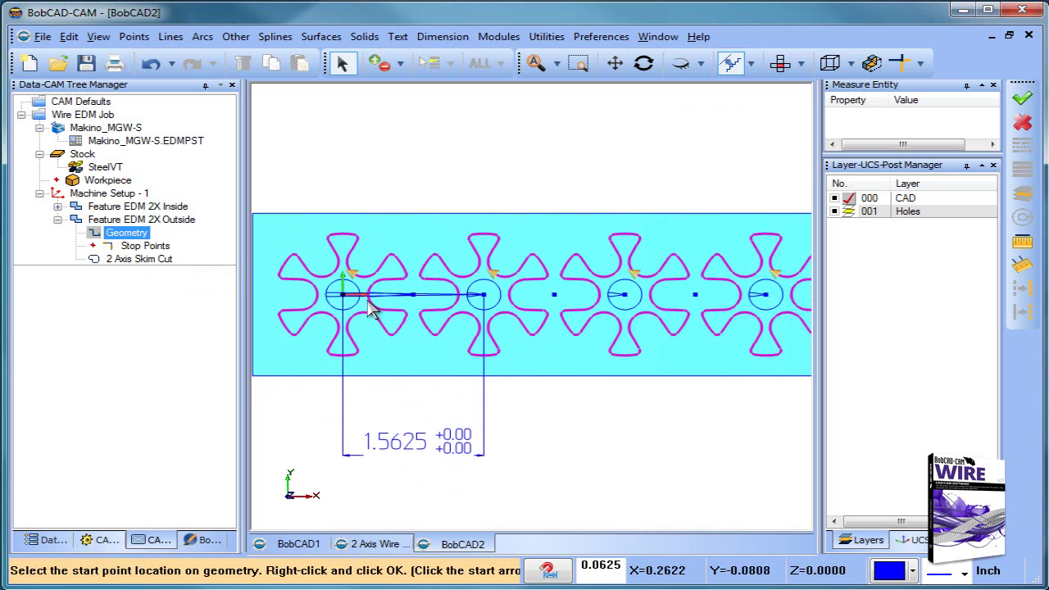
pyautogui.click(513, 305)
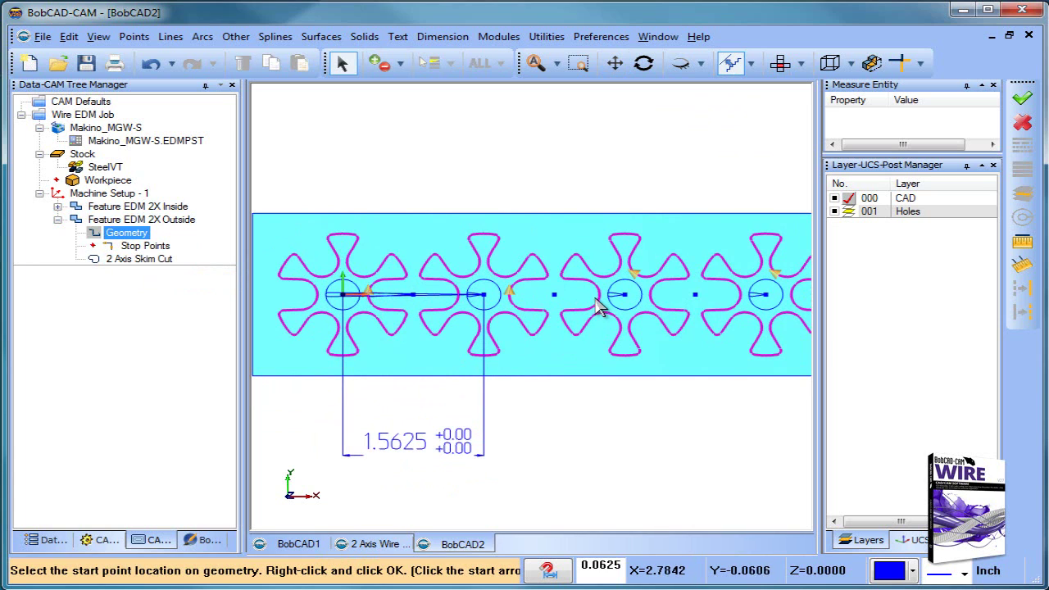
pyautogui.click(658, 303)
pyautogui.scroll(-2, 564, 367)
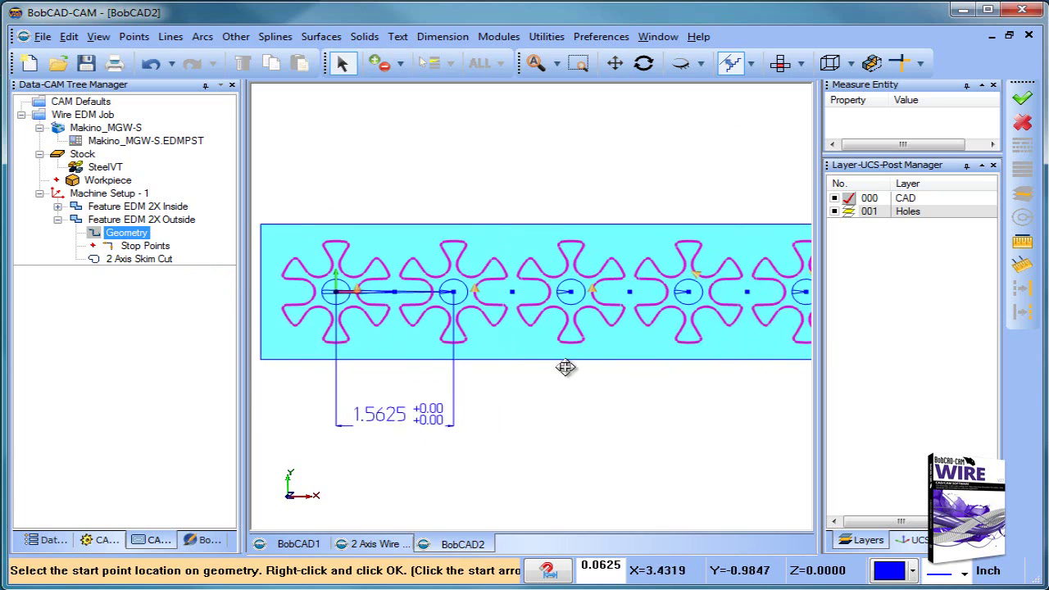
pyautogui.scroll(1, 574, 319)
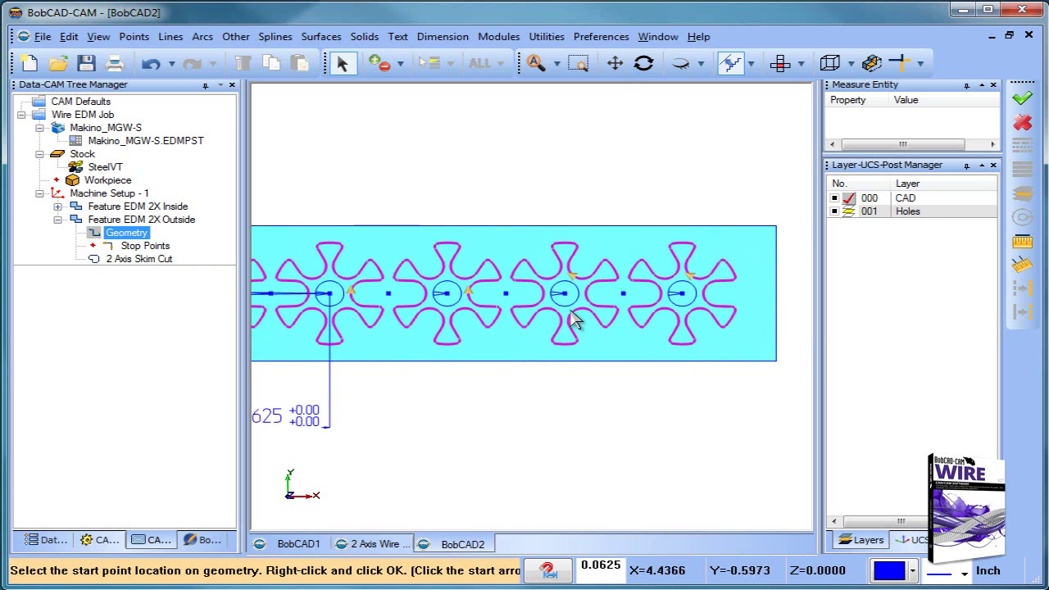
pyautogui.click(706, 299)
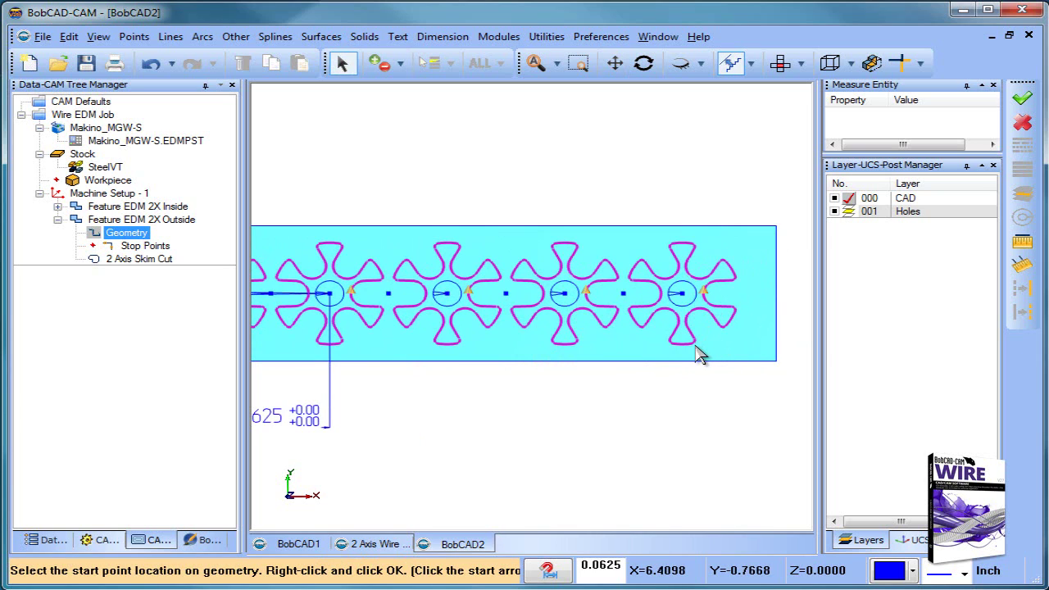
pyautogui.rightClick(701, 353)
pyautogui.click(118, 220)
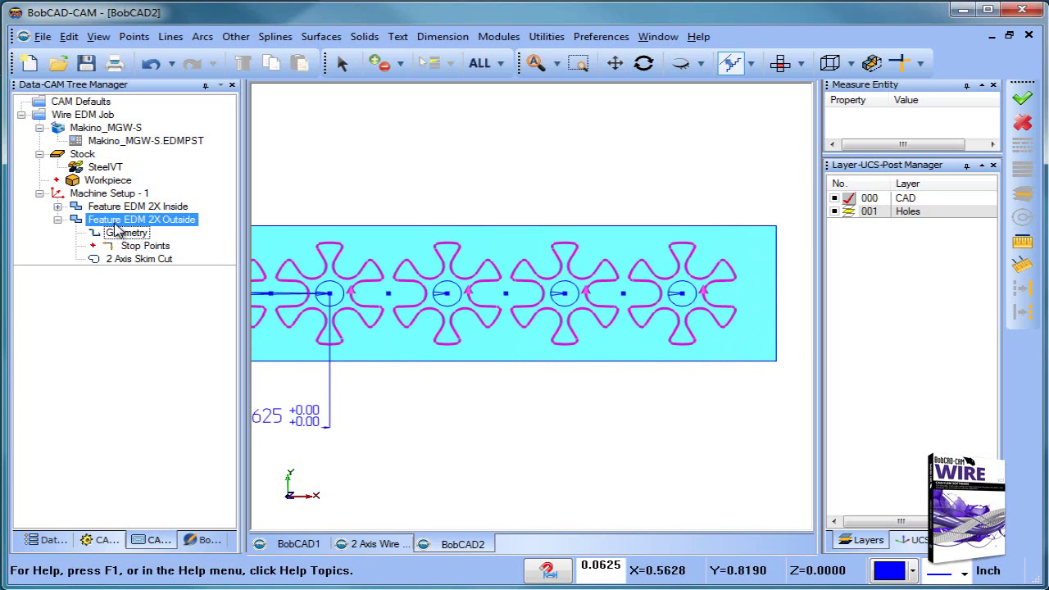
# Edit the Outside skim cut's leads, keeping Point Blend as the lead-in type.
pyautogui.rightClick(116, 221)
pyautogui.click(214, 231)
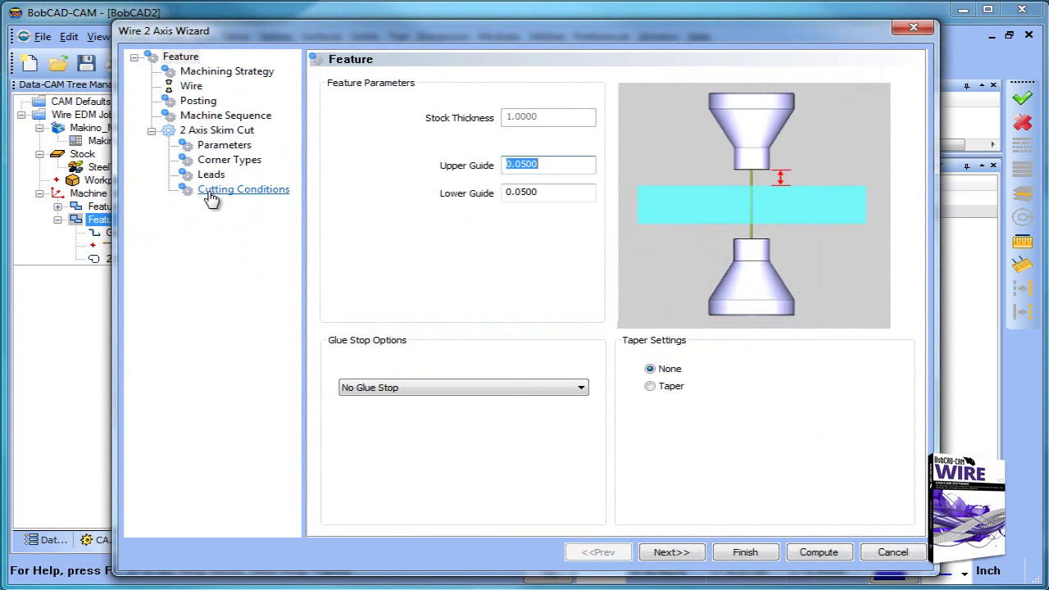
pyautogui.click(210, 177)
pyautogui.click(516, 375)
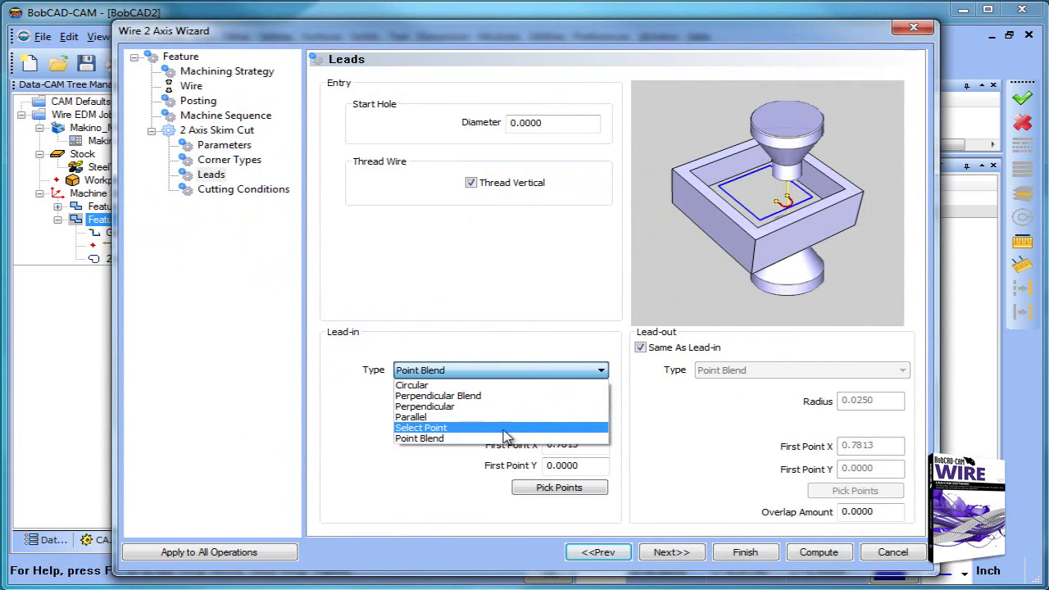
pyautogui.click(499, 439)
# Pick three lead-in points in the gaps between the parts and recompute the outside toolpath.
pyautogui.click(573, 488)
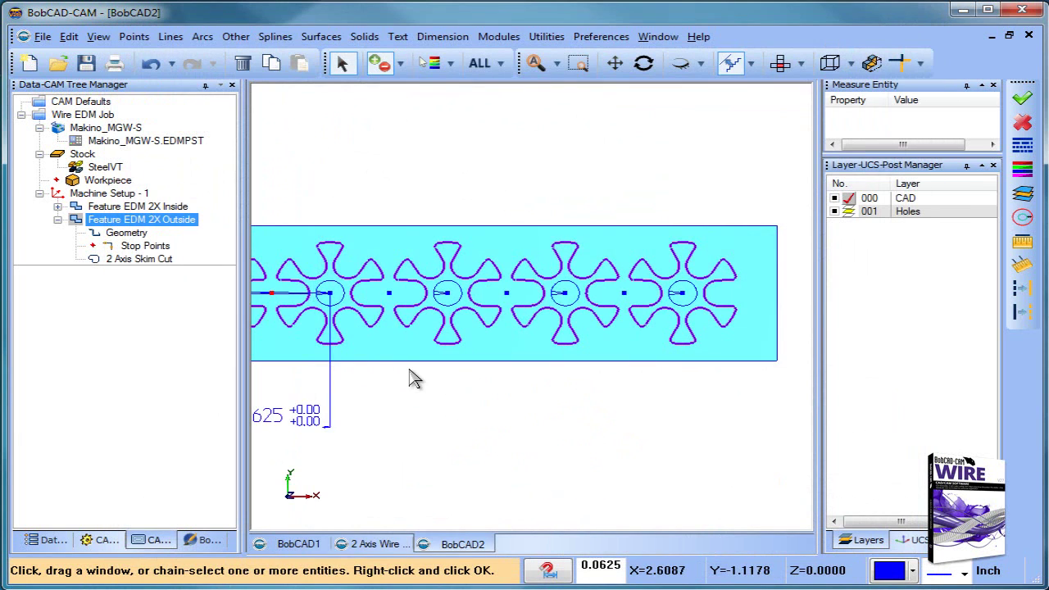
pyautogui.scroll(-3, 410, 374)
pyautogui.click(453, 314)
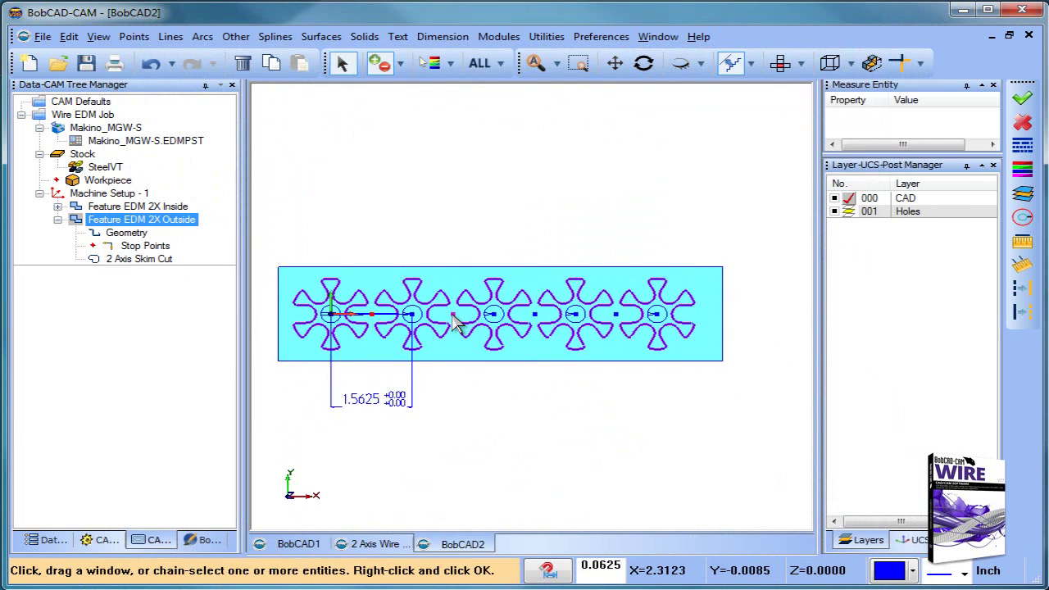
pyautogui.click(534, 314)
pyautogui.click(617, 315)
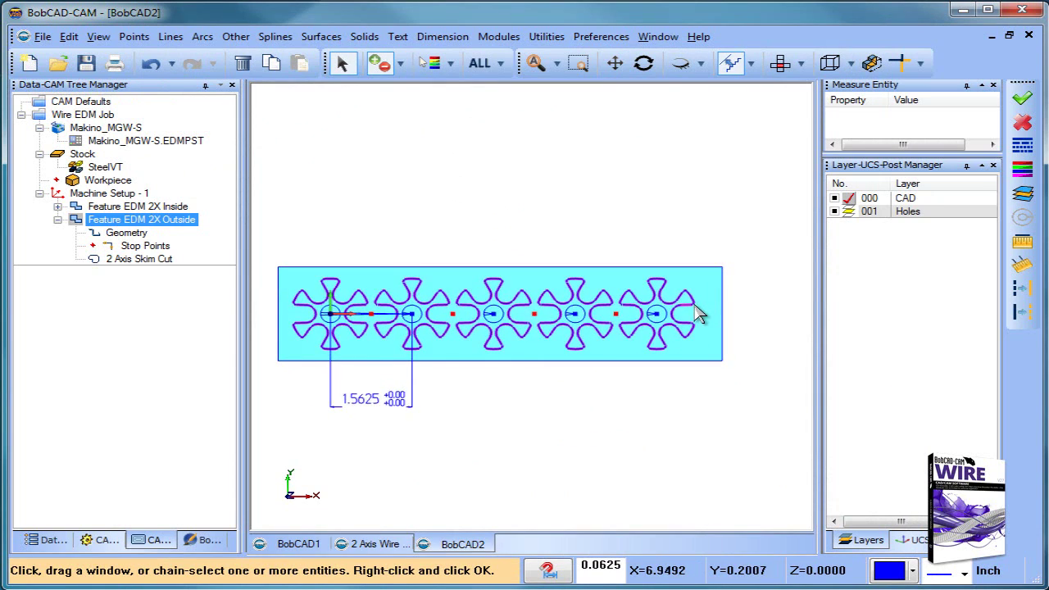
pyautogui.rightClick(697, 358)
pyautogui.click(817, 552)
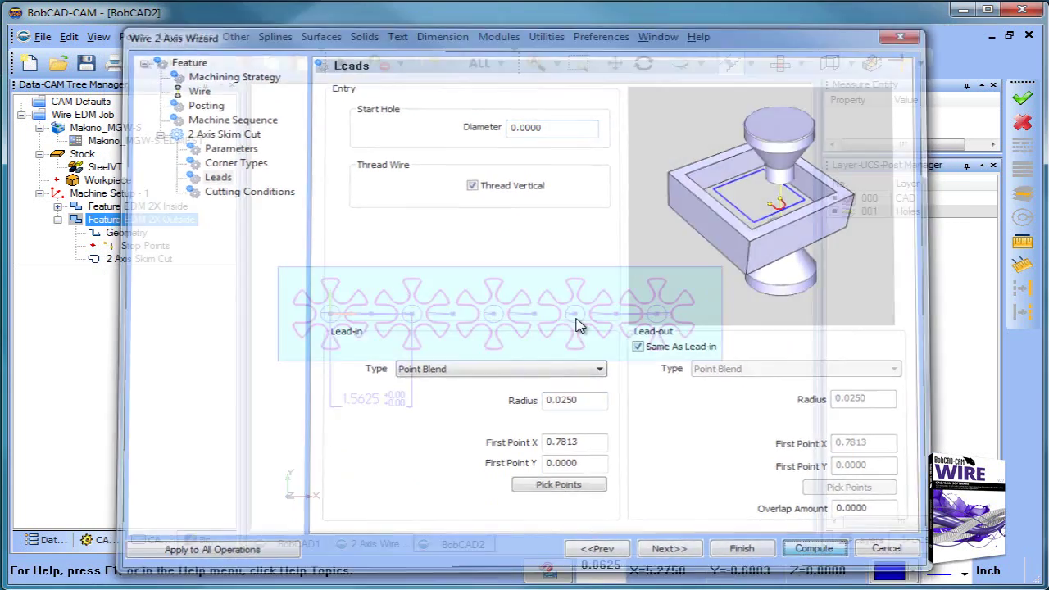
# Check the new toolpath in 3-D, return to top view, and expand the Inside feature.
pyautogui.scroll(3, 673, 318)
pyautogui.moveTo(672, 319); pyautogui.dragTo(461, 154, button='middle')
pyautogui.scroll(-3, 638, 258)
pyautogui.moveTo(638, 259); pyautogui.dragTo(615, 316, button='middle')
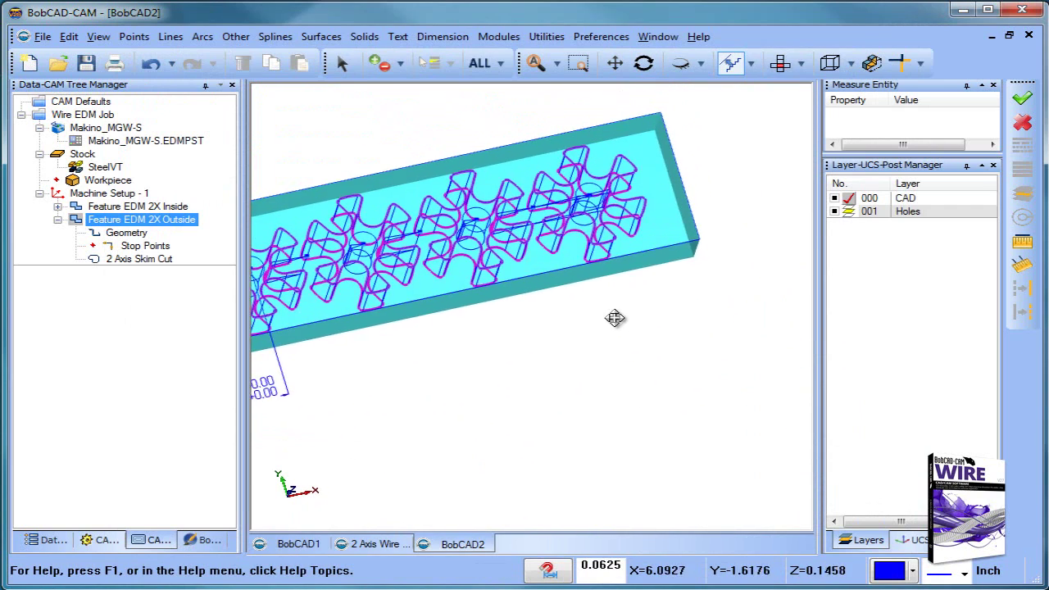
pyautogui.press('F5')
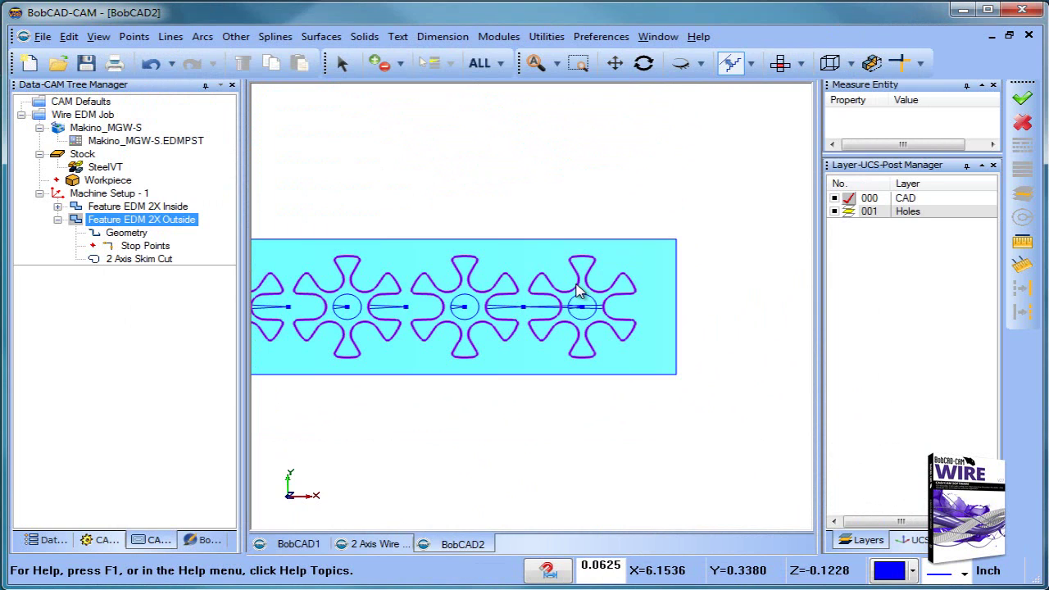
pyautogui.scroll(-3, 545, 273)
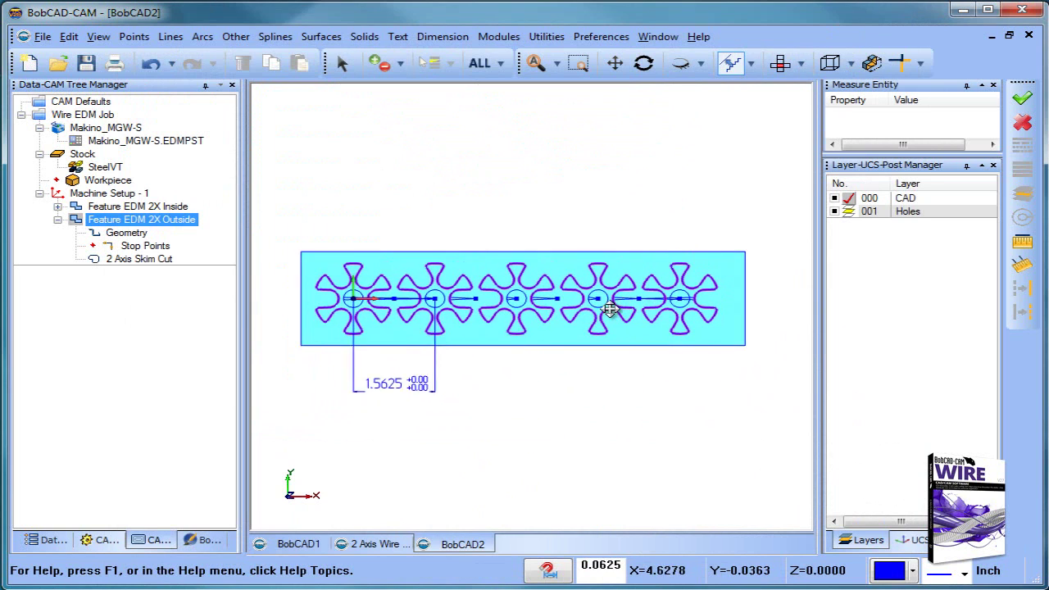
pyautogui.click(58, 207)
pyautogui.click(145, 232)
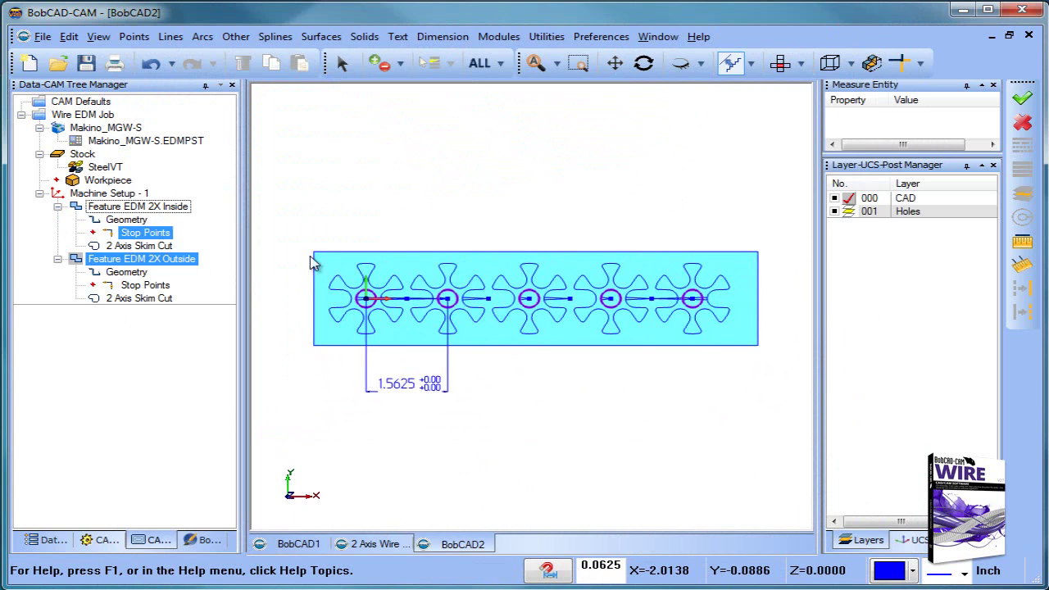
# Sketch a single point to the right of the last part.
pyautogui.scroll(2, 715, 328)
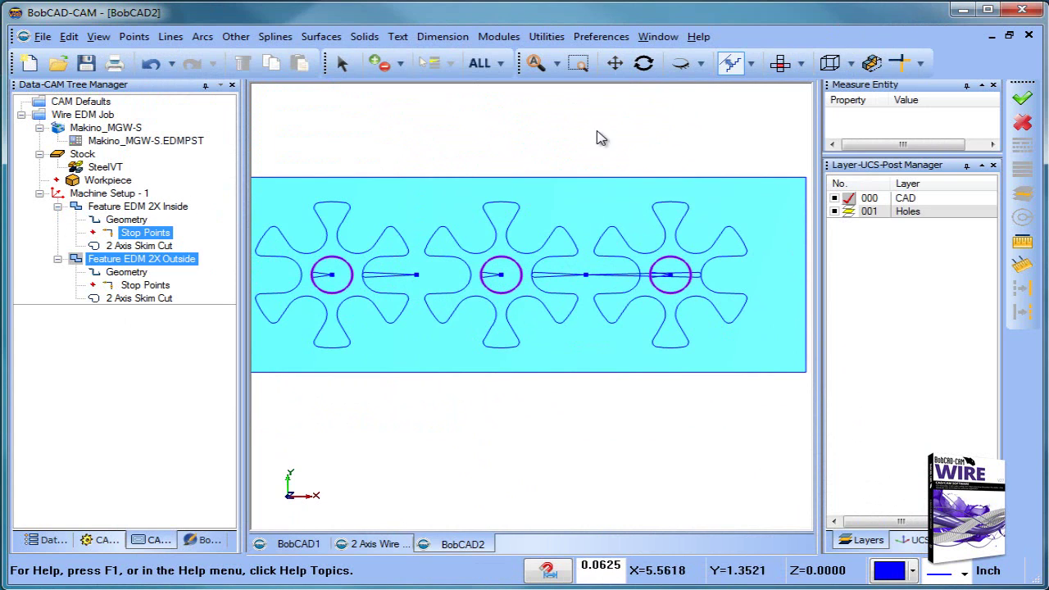
pyautogui.click(134, 36)
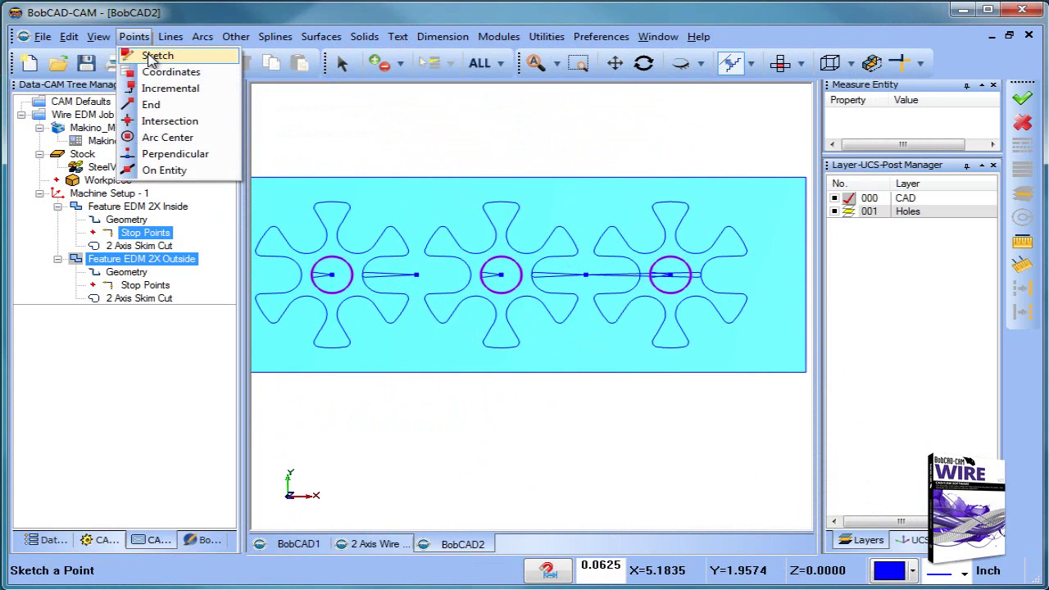
pyautogui.click(154, 55)
pyautogui.click(760, 276)
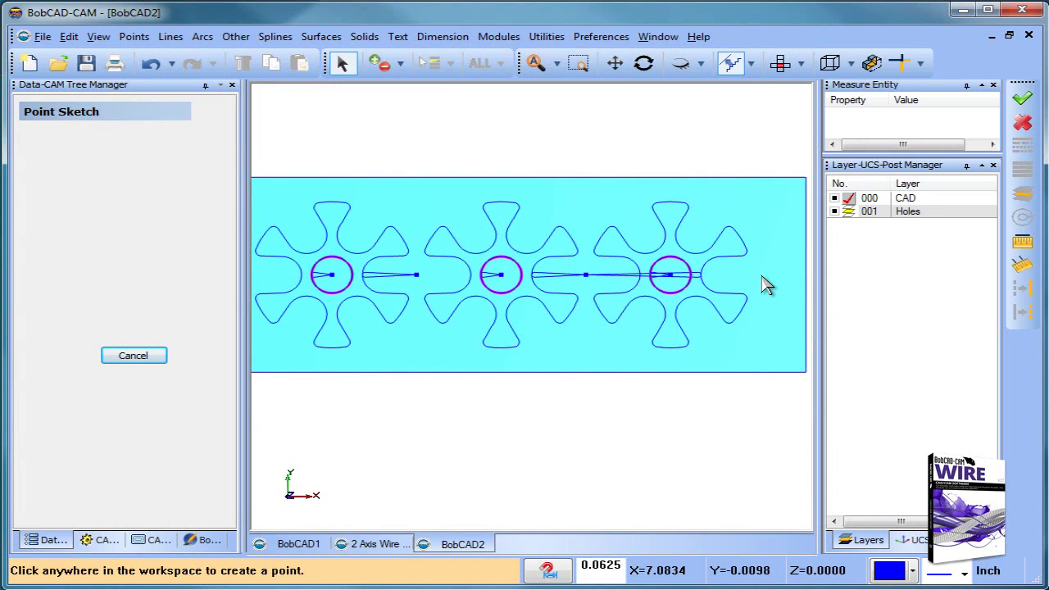
pyautogui.click(134, 356)
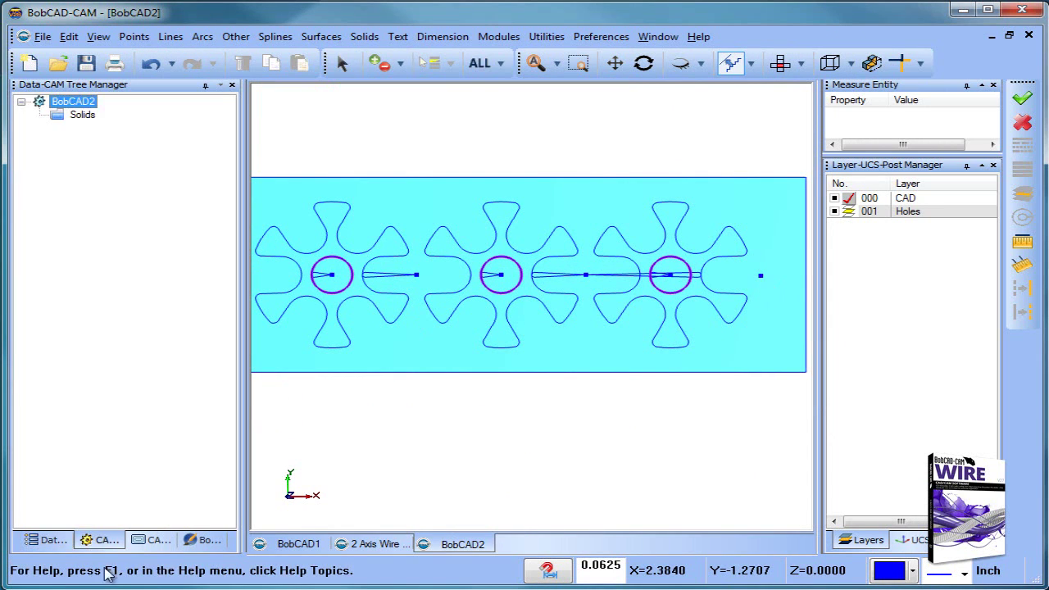
pyautogui.click(144, 540)
# Pick the new point as the Outside feature's lead-in and recompute its toolpath.
pyautogui.rightClick(143, 264)
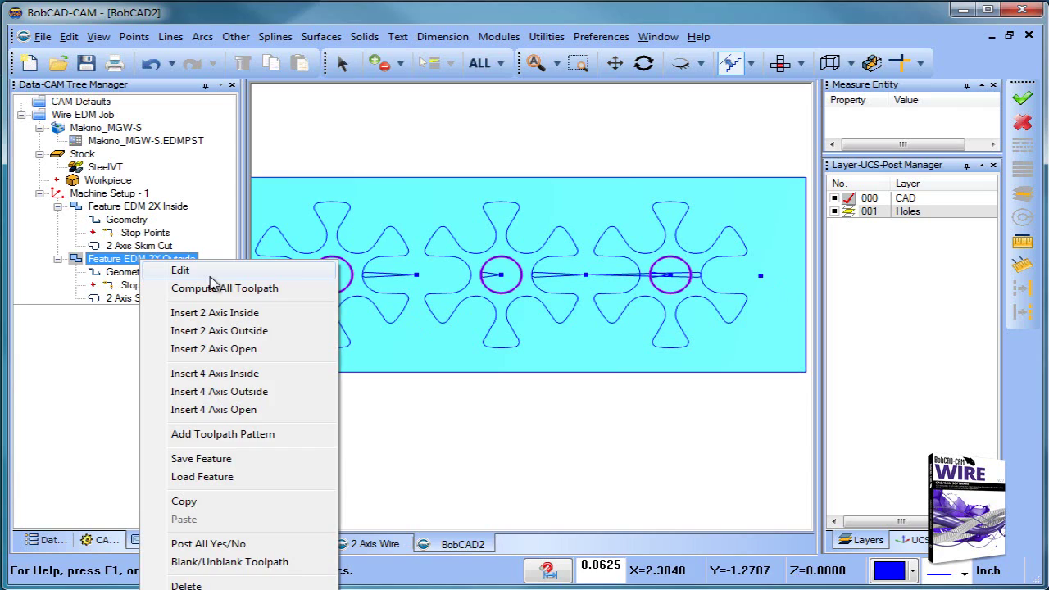
pyautogui.click(184, 269)
pyautogui.click(211, 174)
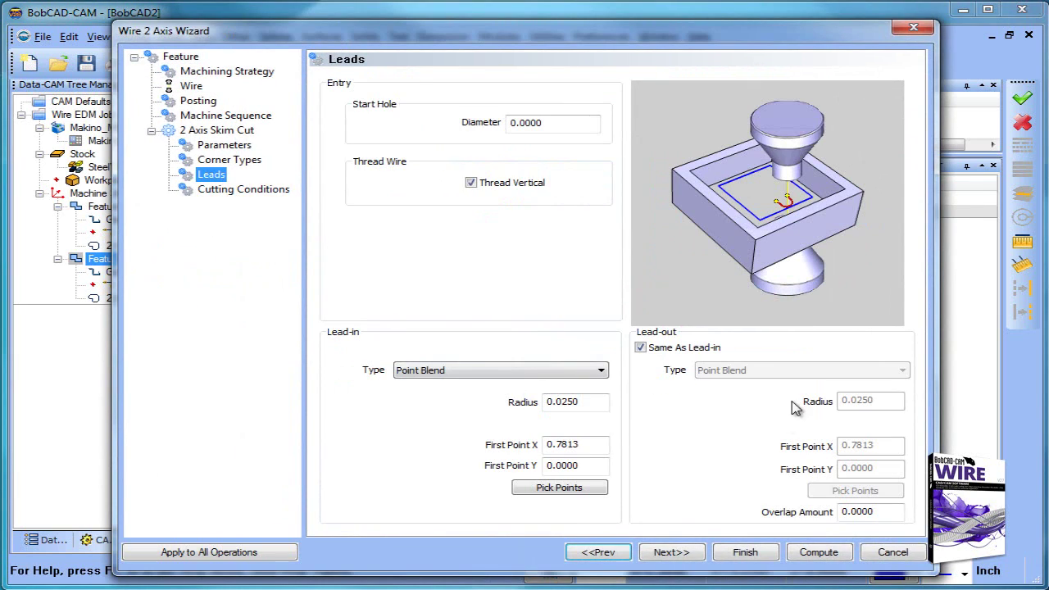
pyautogui.click(587, 493)
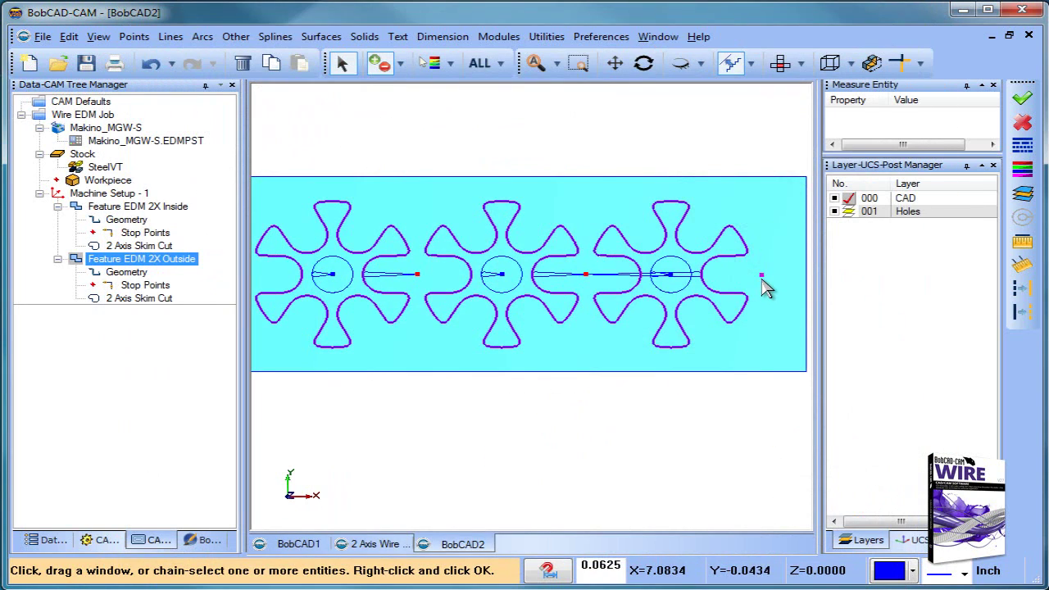
pyautogui.click(762, 284)
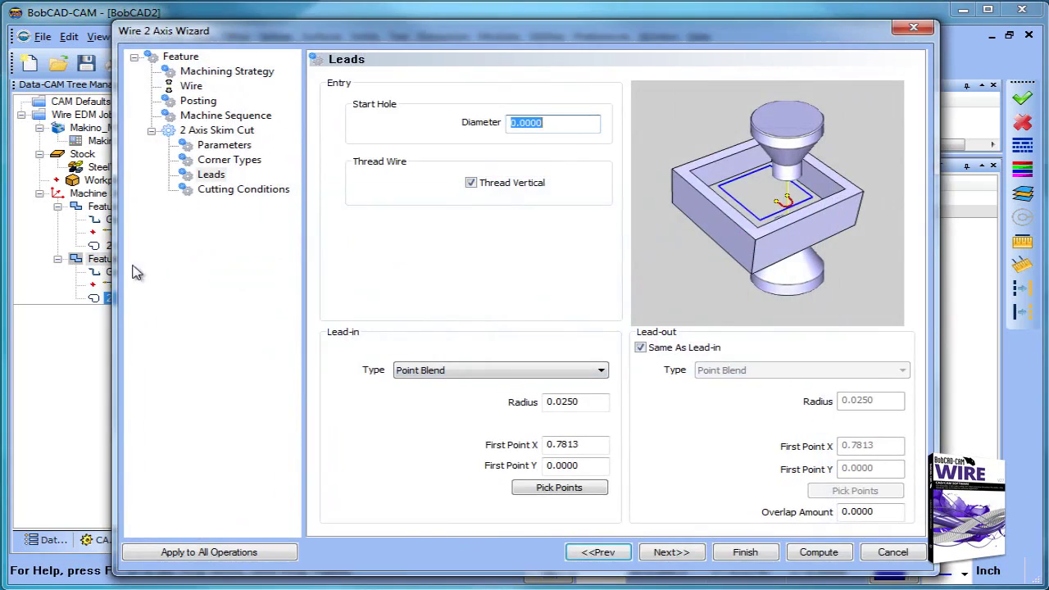
pyautogui.click(819, 554)
pyautogui.scroll(-3, 658, 421)
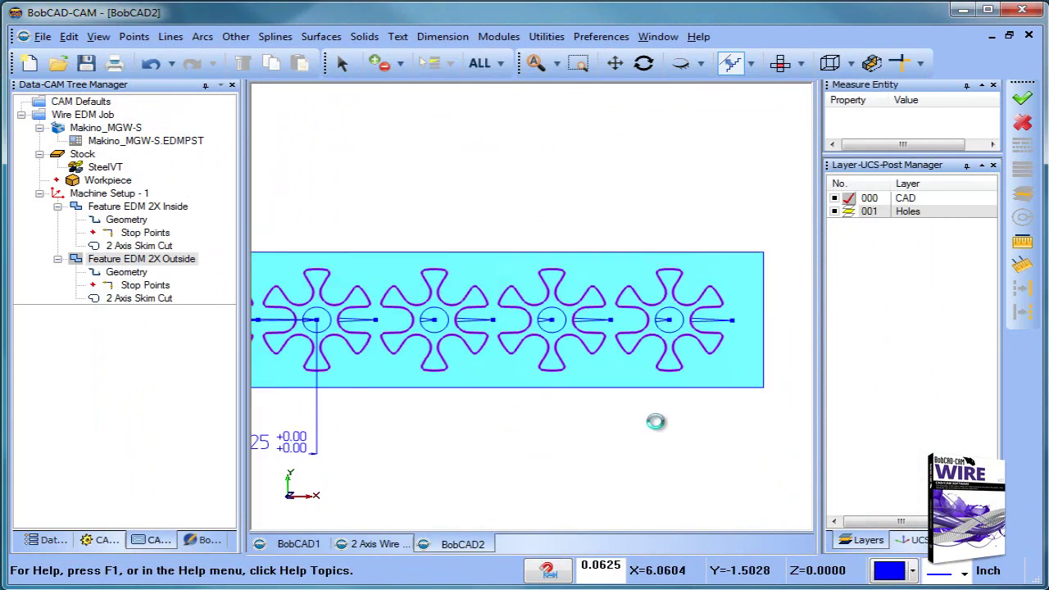
pyautogui.moveTo(599, 449); pyautogui.dragTo(629, 425, button='middle')
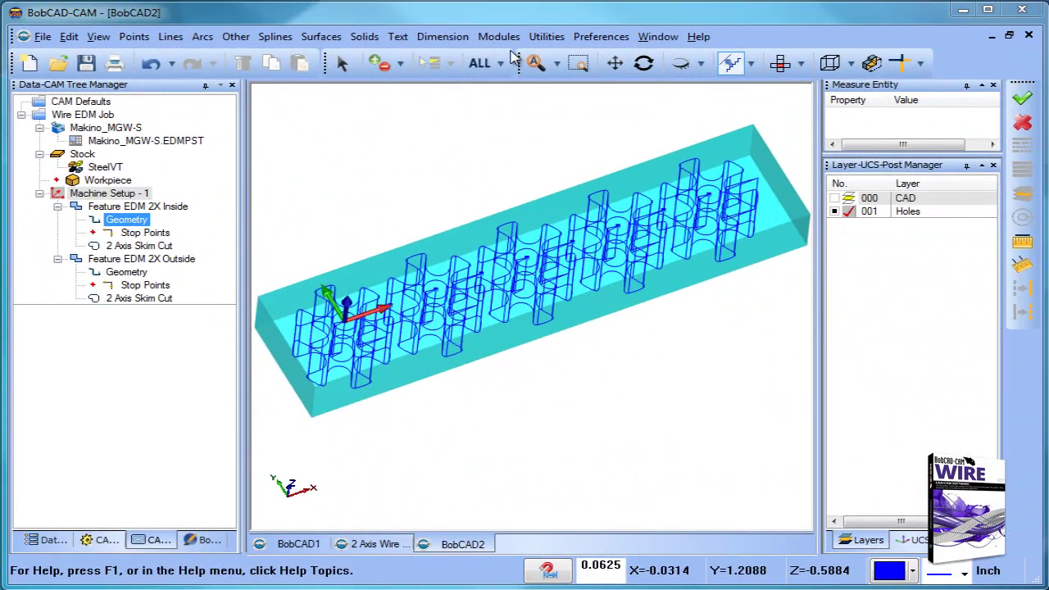
pyautogui.click(498, 36)
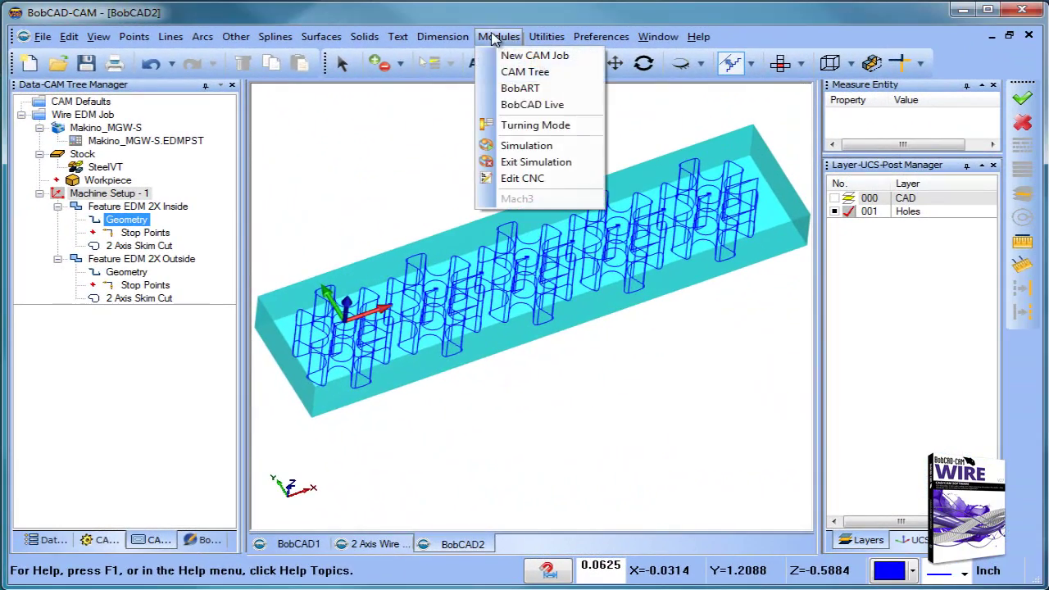
pyautogui.click(537, 143)
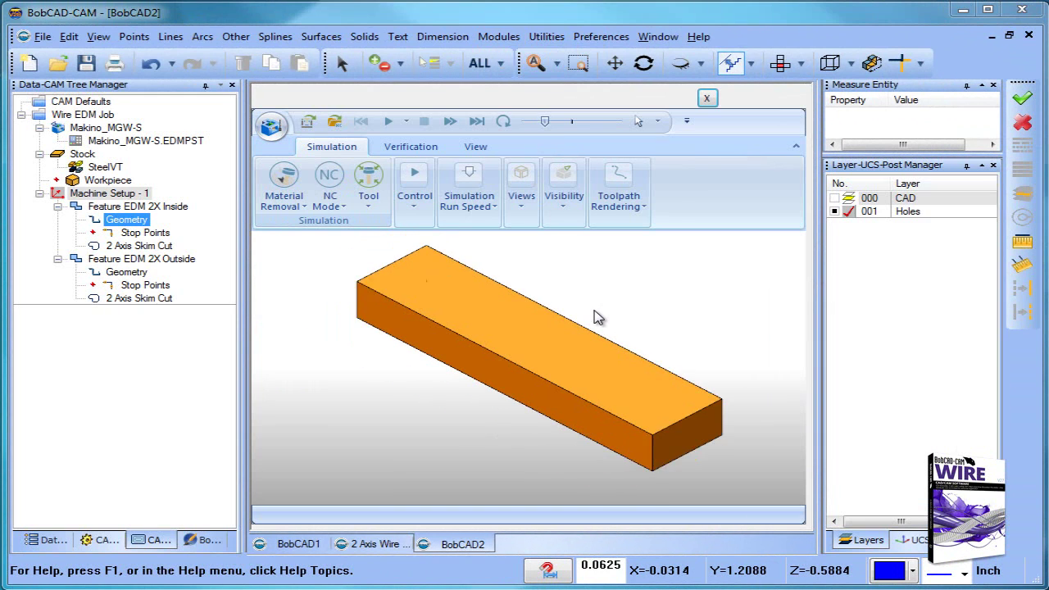
pyautogui.click(415, 176)
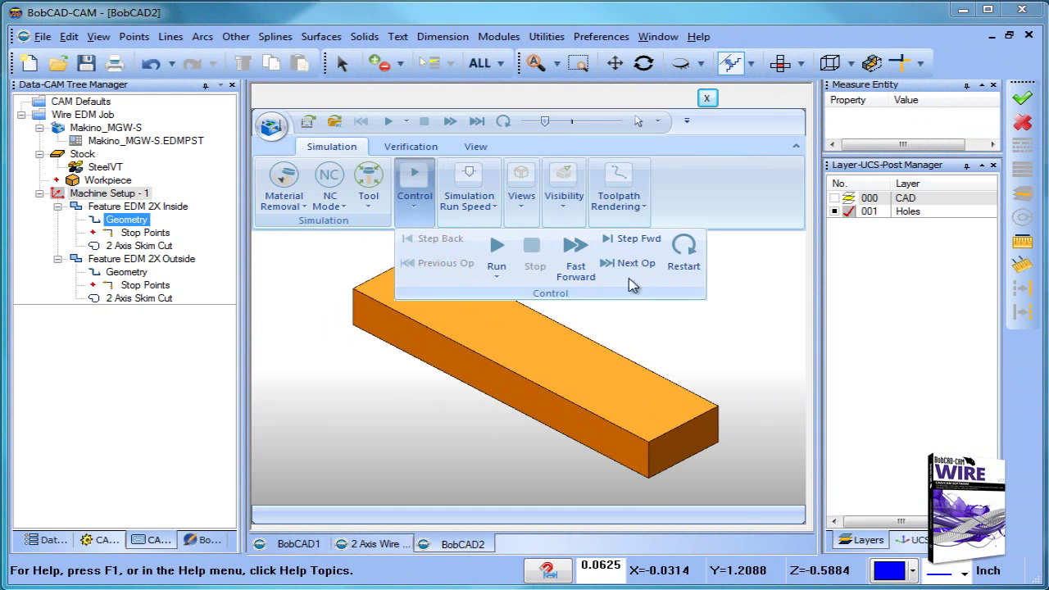
pyautogui.click(497, 260)
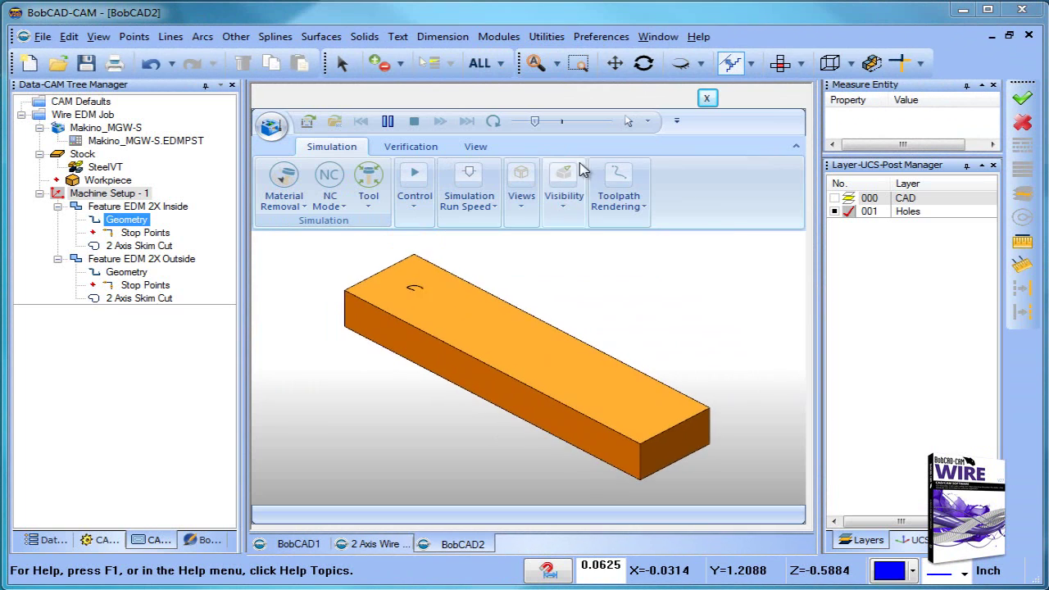
pyautogui.moveTo(535, 121); pyautogui.dragTo(559, 123)
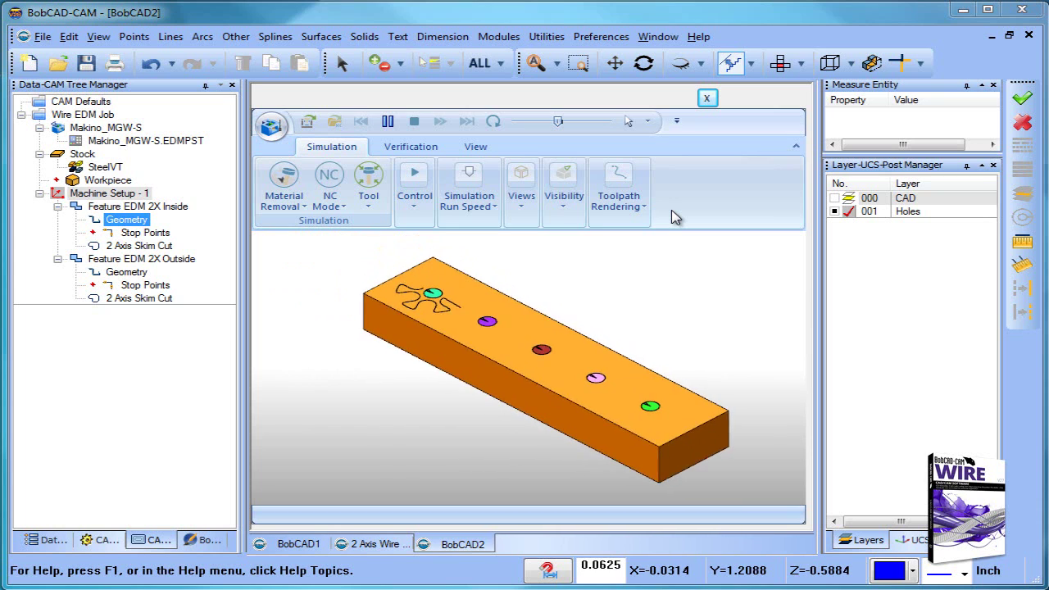
pyautogui.click(707, 98)
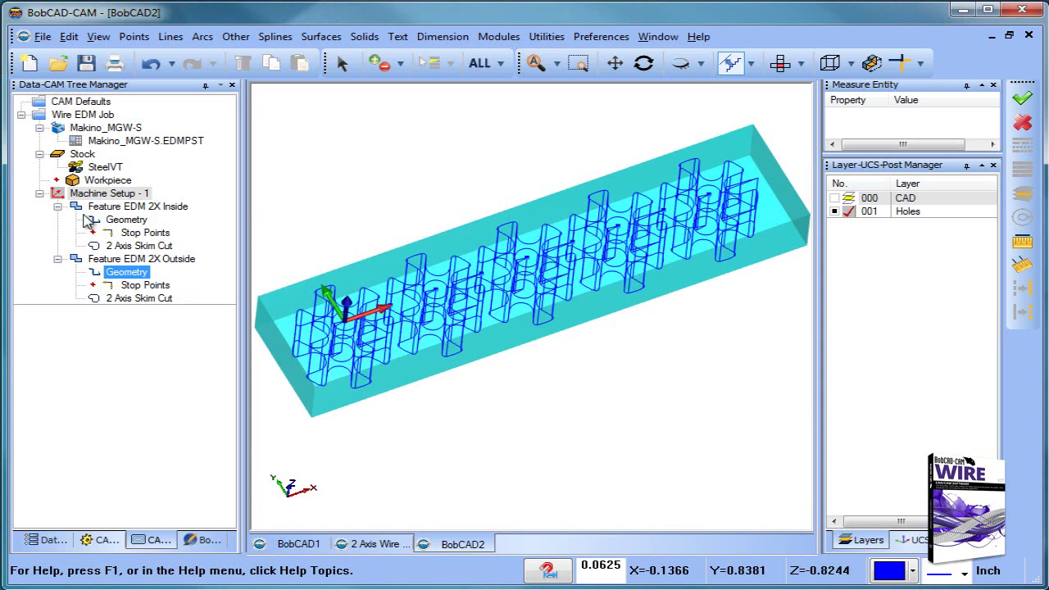
# Open the job's Machining Order and cycle ordering by feature, operation type, then pass, confirming each reset.
pyautogui.click(119, 220)
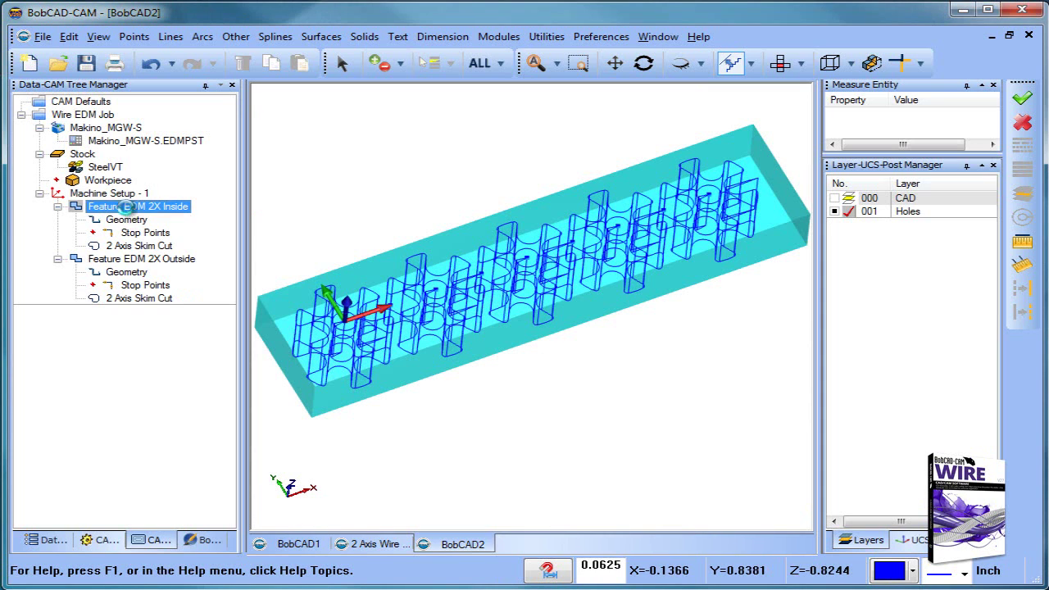
pyautogui.click(128, 276)
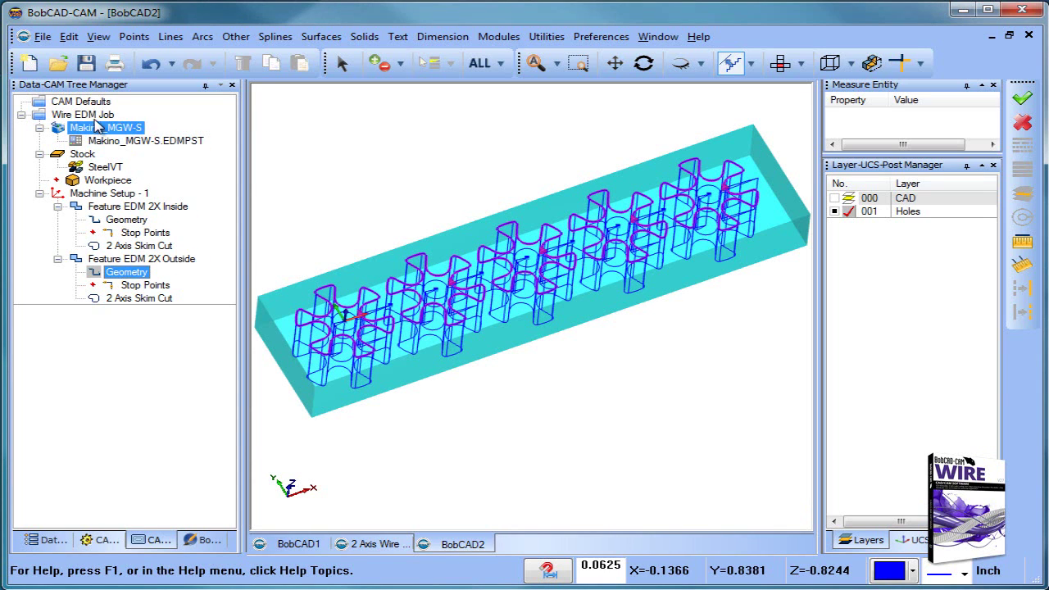
pyautogui.rightClick(95, 118)
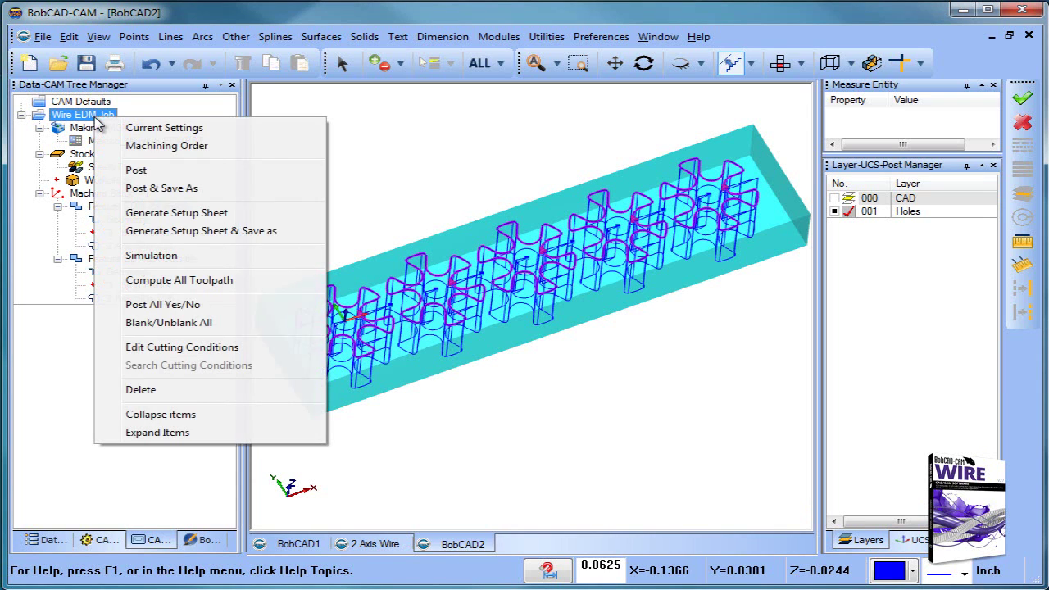
pyautogui.click(241, 148)
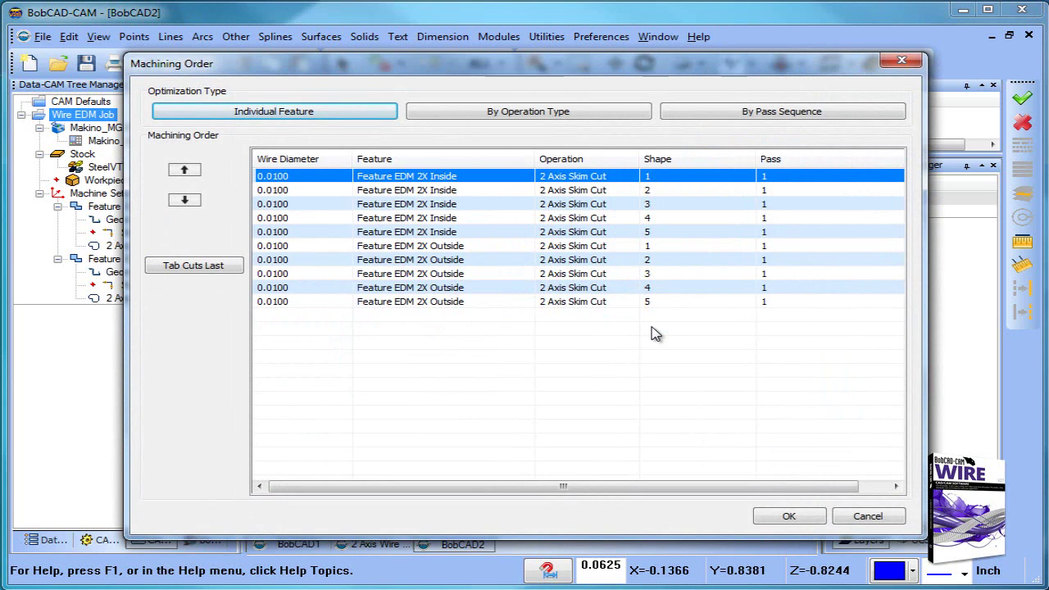
pyautogui.click(346, 116)
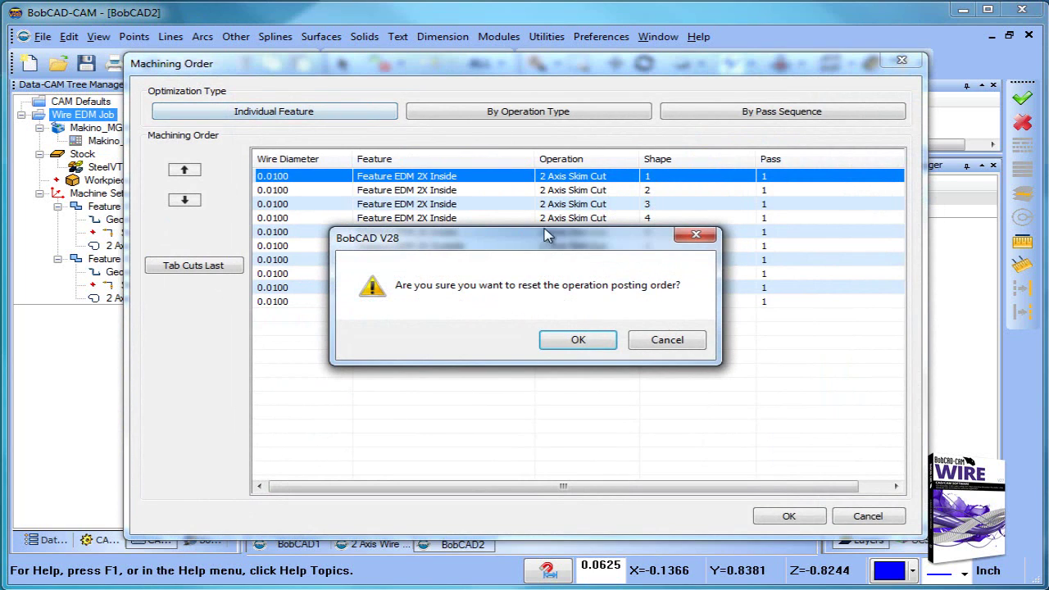
pyautogui.click(600, 346)
pyautogui.click(522, 111)
pyautogui.click(574, 342)
pyautogui.click(747, 119)
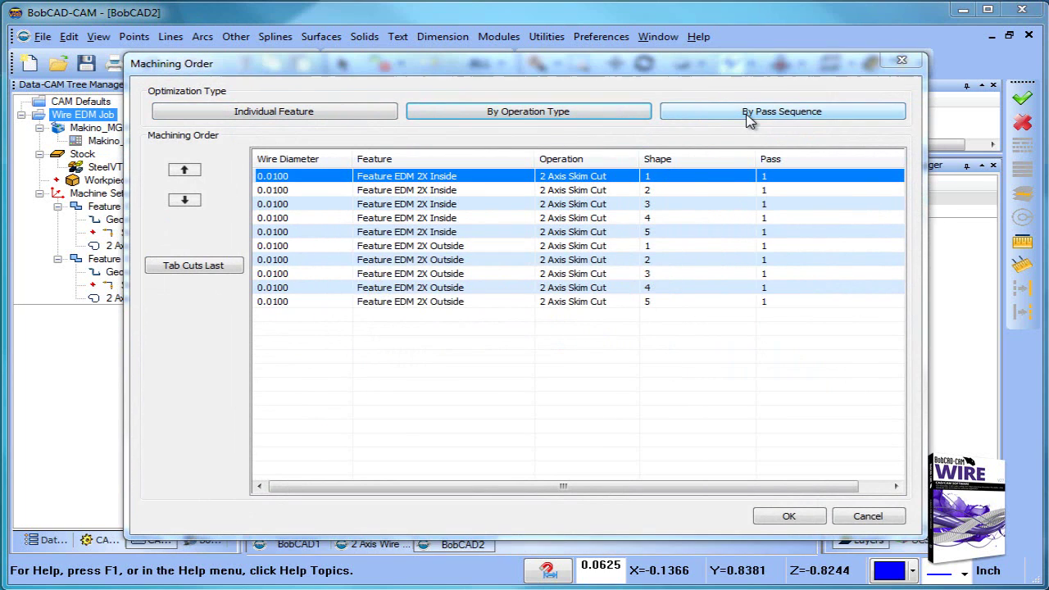
pyautogui.click(604, 339)
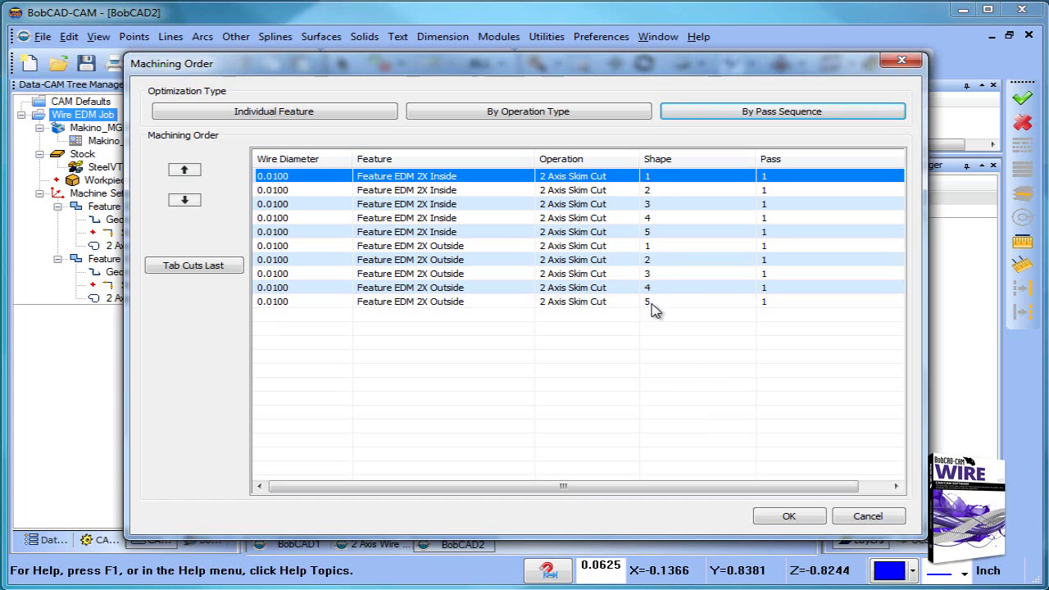
# Move the outside cuts for shapes 1 and 2 up beneath their inside cuts.
pyautogui.click(287, 250)
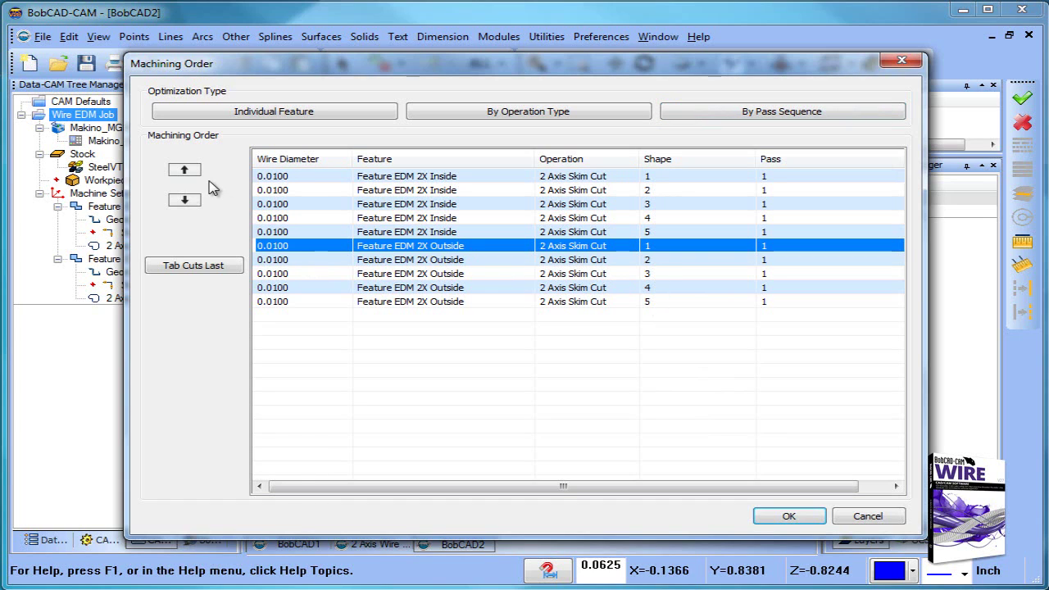
pyautogui.click(185, 170)
pyautogui.click(186, 171)
pyautogui.click(188, 174)
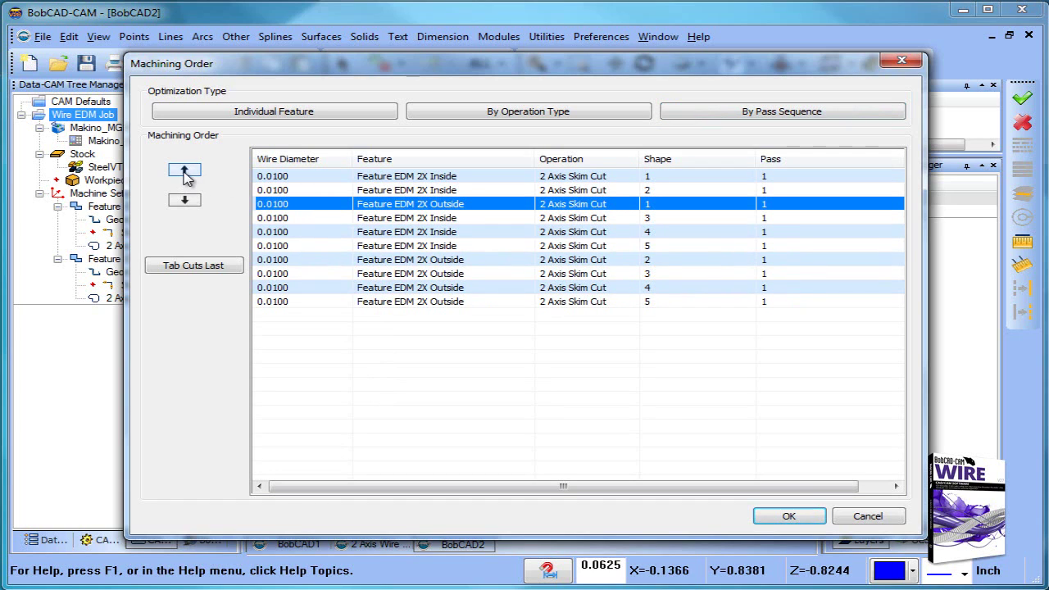
pyautogui.click(187, 177)
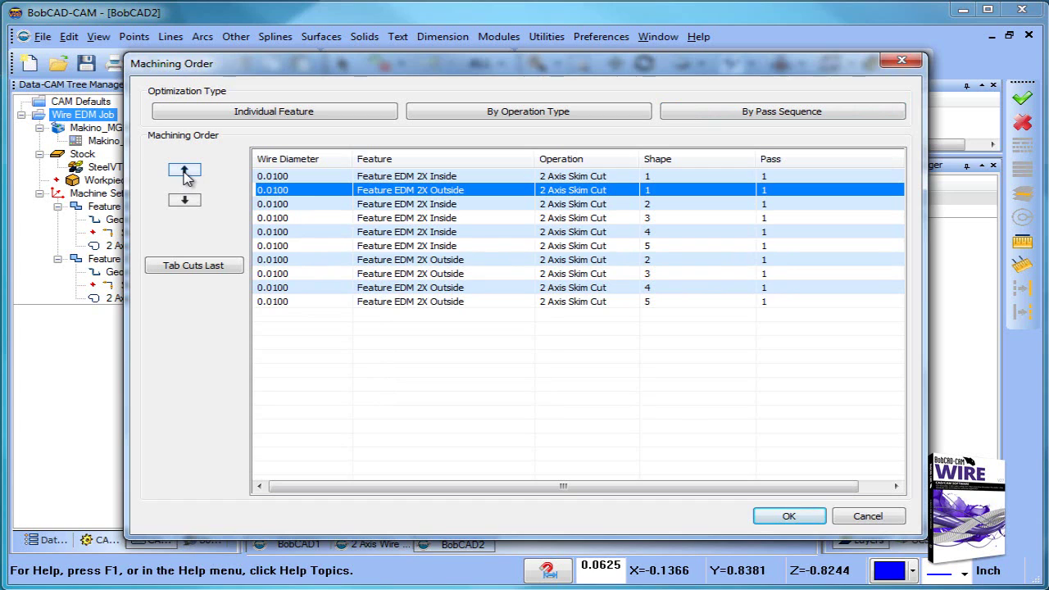
pyautogui.click(649, 262)
pyautogui.click(185, 172)
pyautogui.click(185, 171)
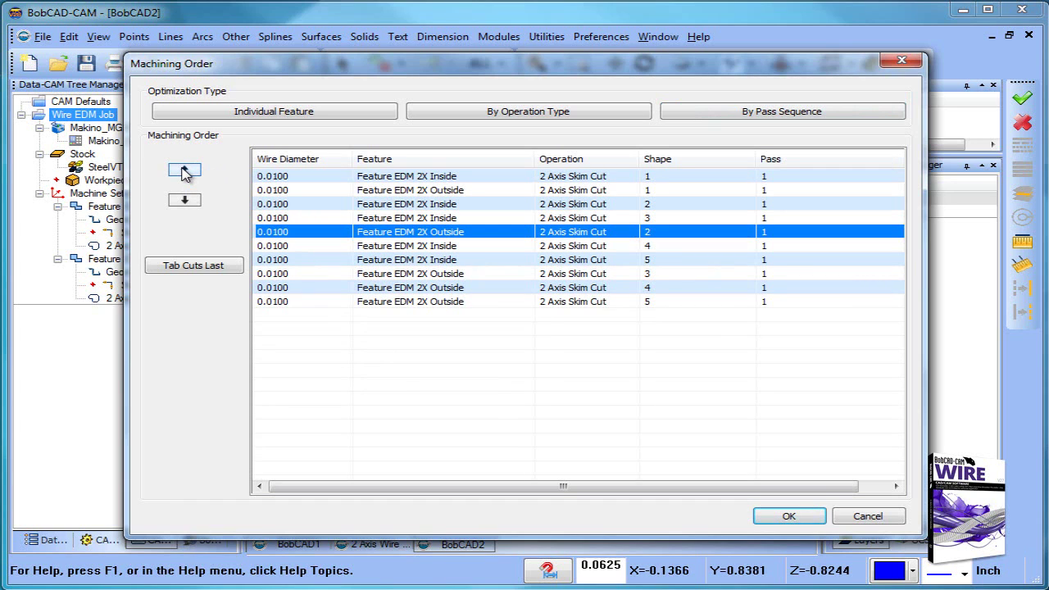
pyautogui.click(185, 171)
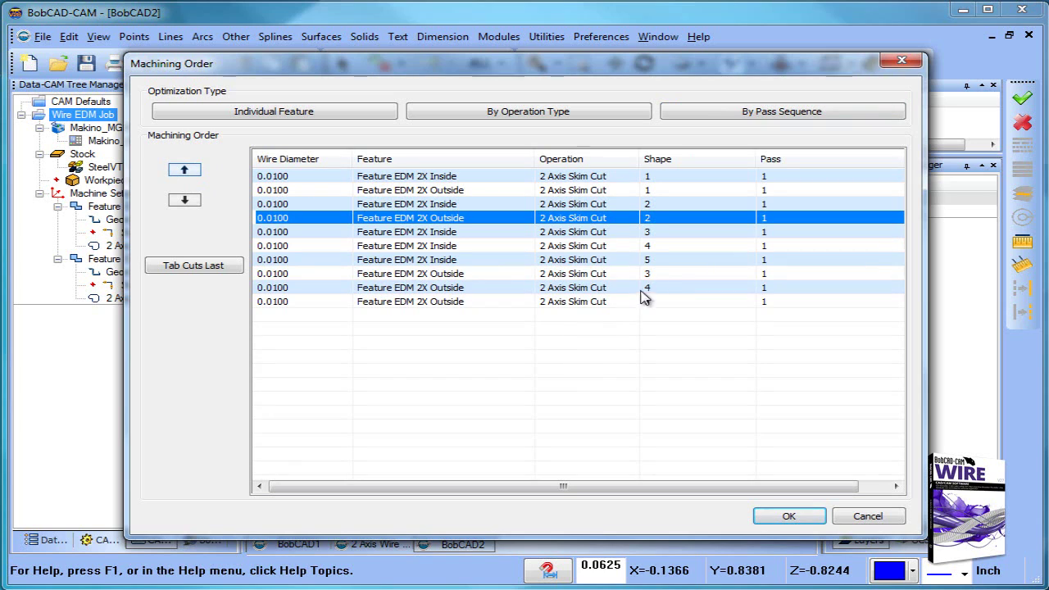
# Move the outside cuts for shapes 3 and 4 beneath their inside cuts and accept.
pyautogui.click(603, 276)
pyautogui.click(181, 169)
pyautogui.click(182, 172)
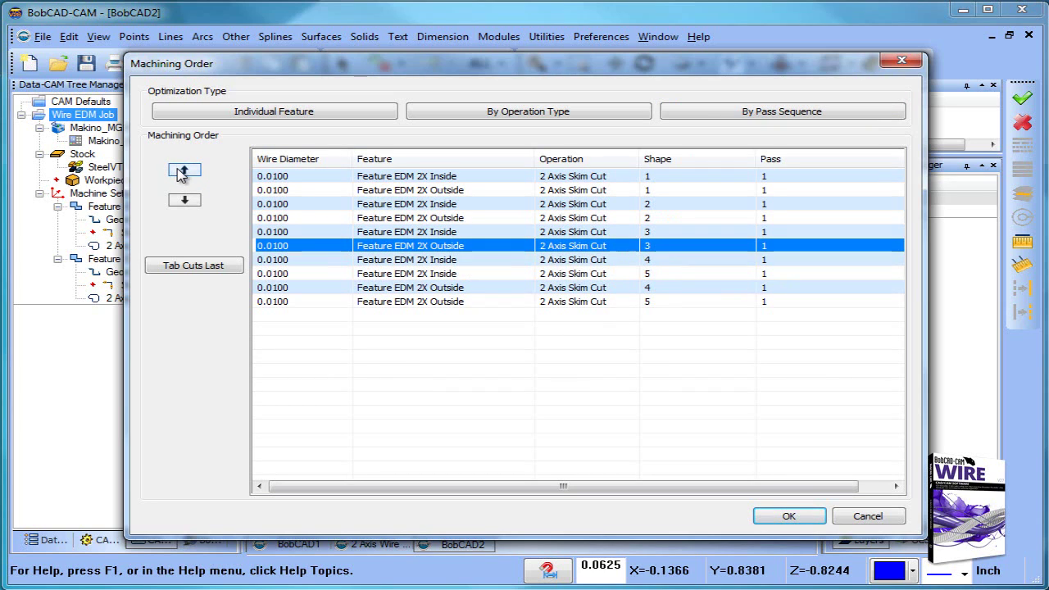
pyautogui.click(436, 288)
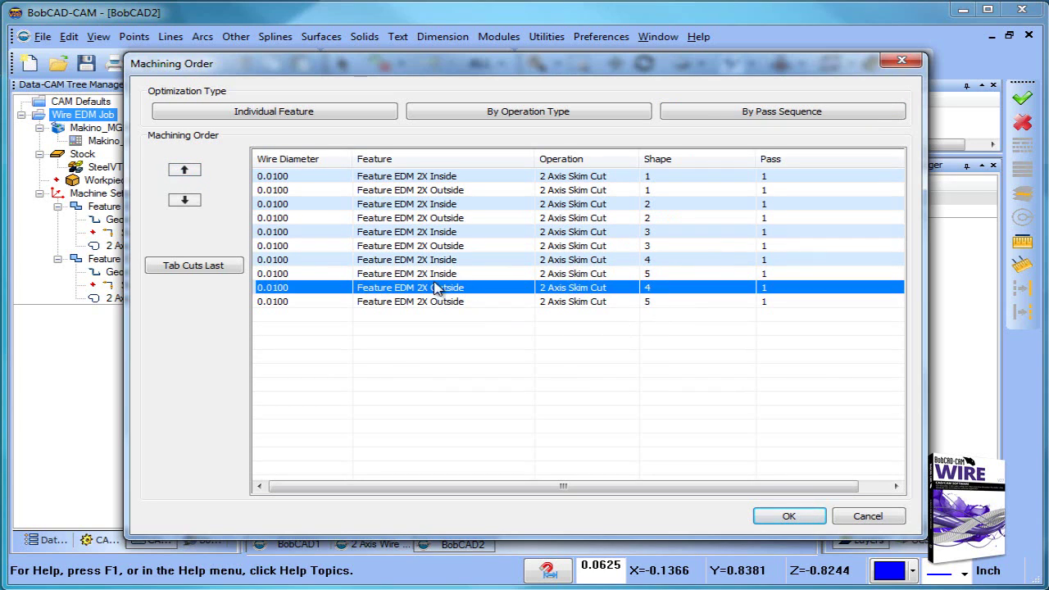
pyautogui.click(185, 172)
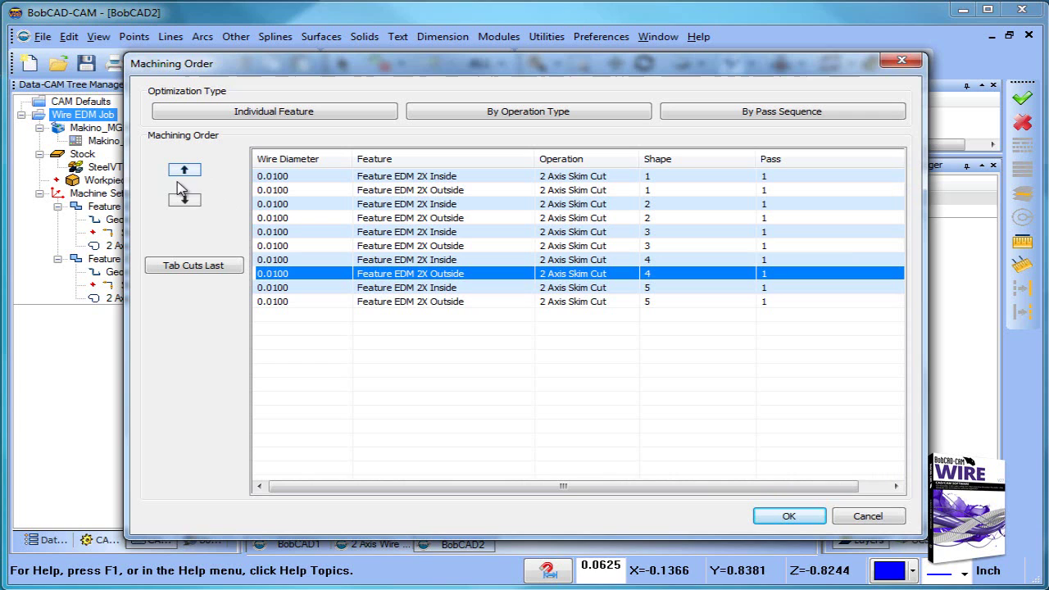
pyautogui.click(789, 516)
# Launch the Simulation module and run playback of the reordered wire EDM job.
pyautogui.click(498, 36)
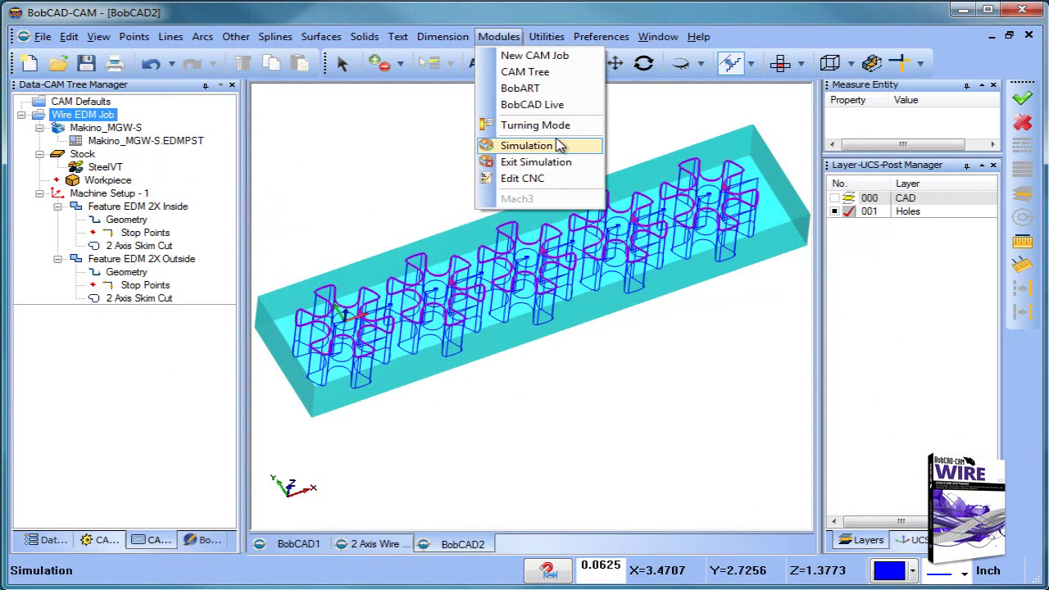
pyautogui.click(559, 145)
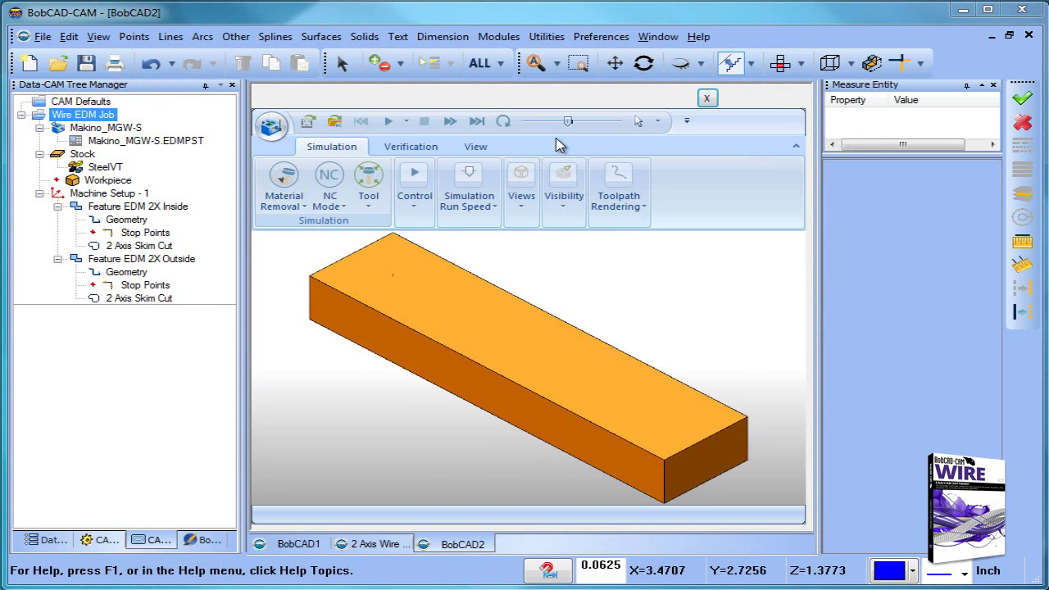
pyautogui.click(413, 190)
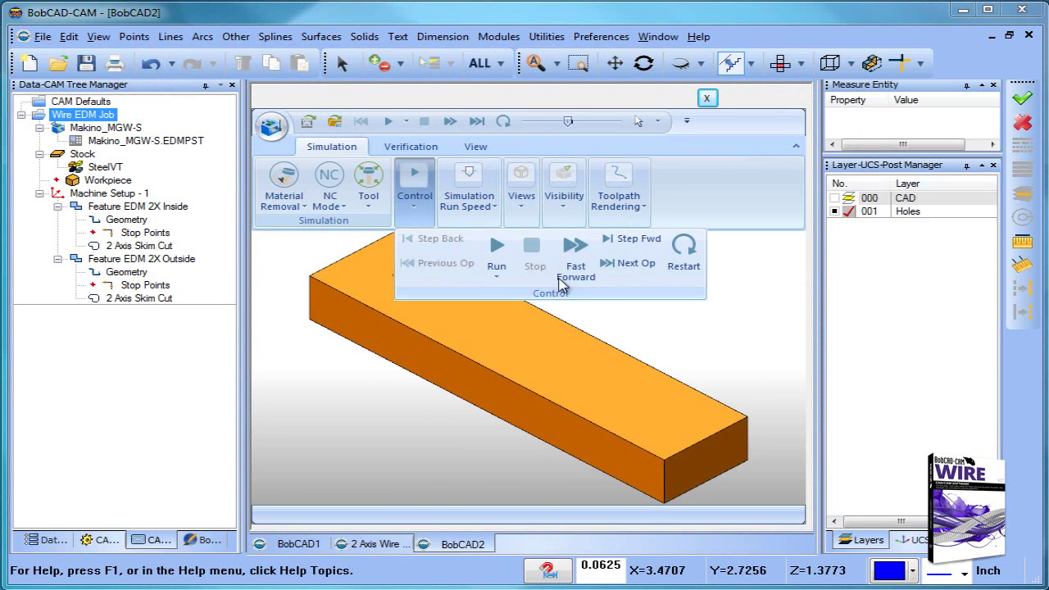
pyautogui.click(486, 252)
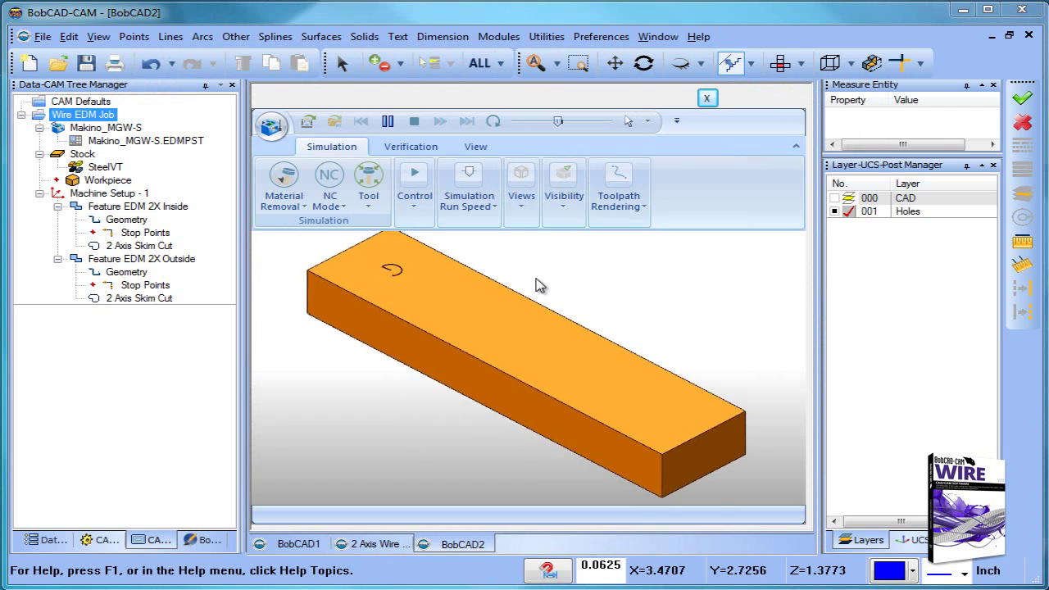